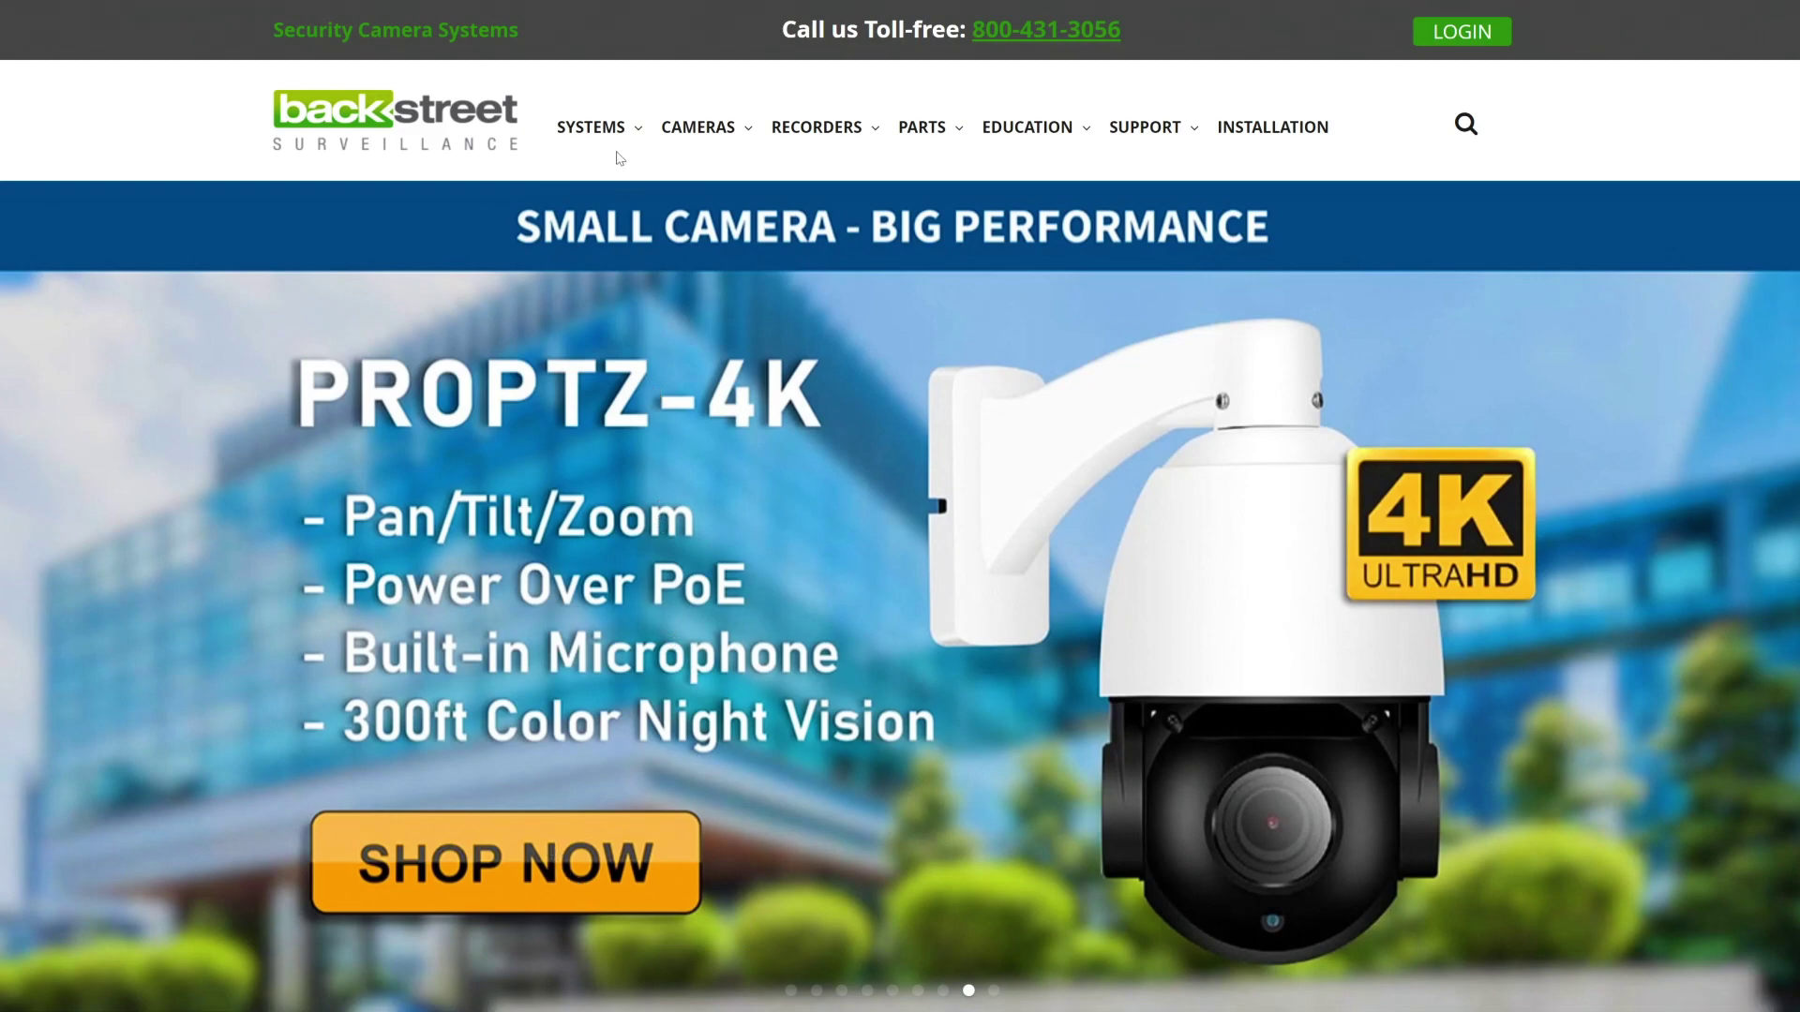
# Step: Go to DIY System Designer under System Design Tools in the SYSTEMS menu
pyautogui.moveTo(621, 157)
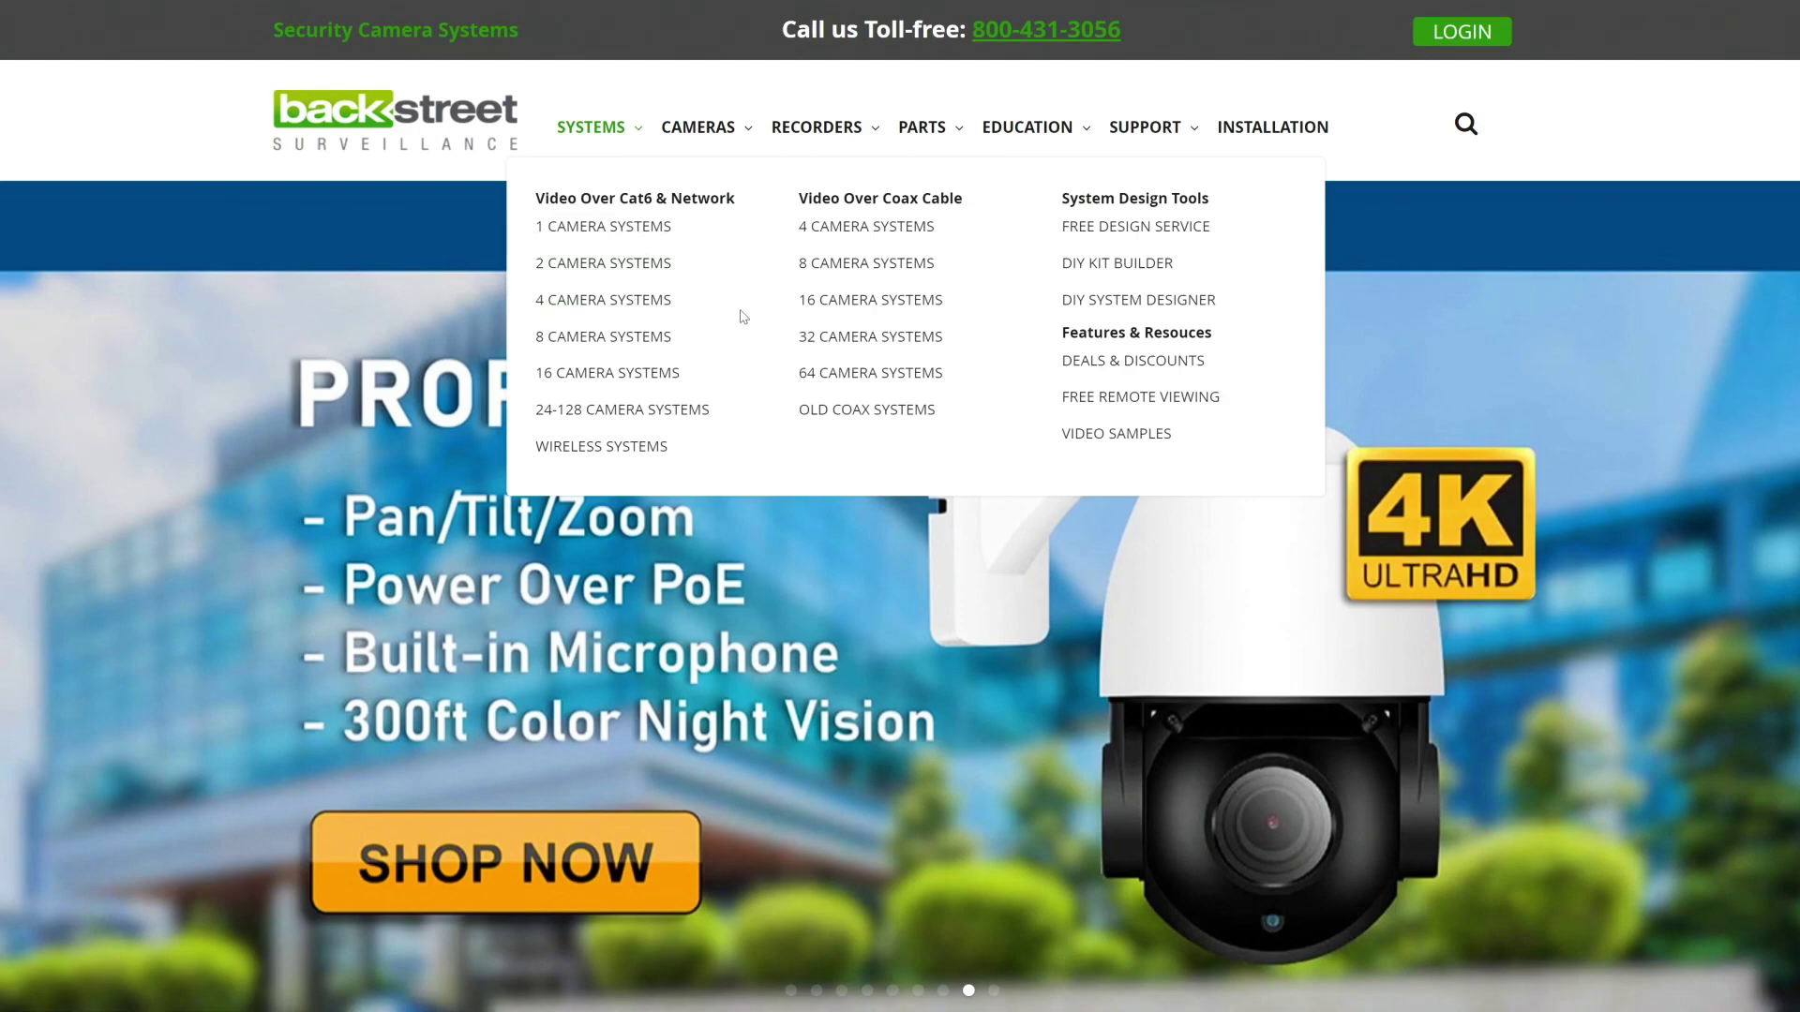
pyautogui.click(1116, 306)
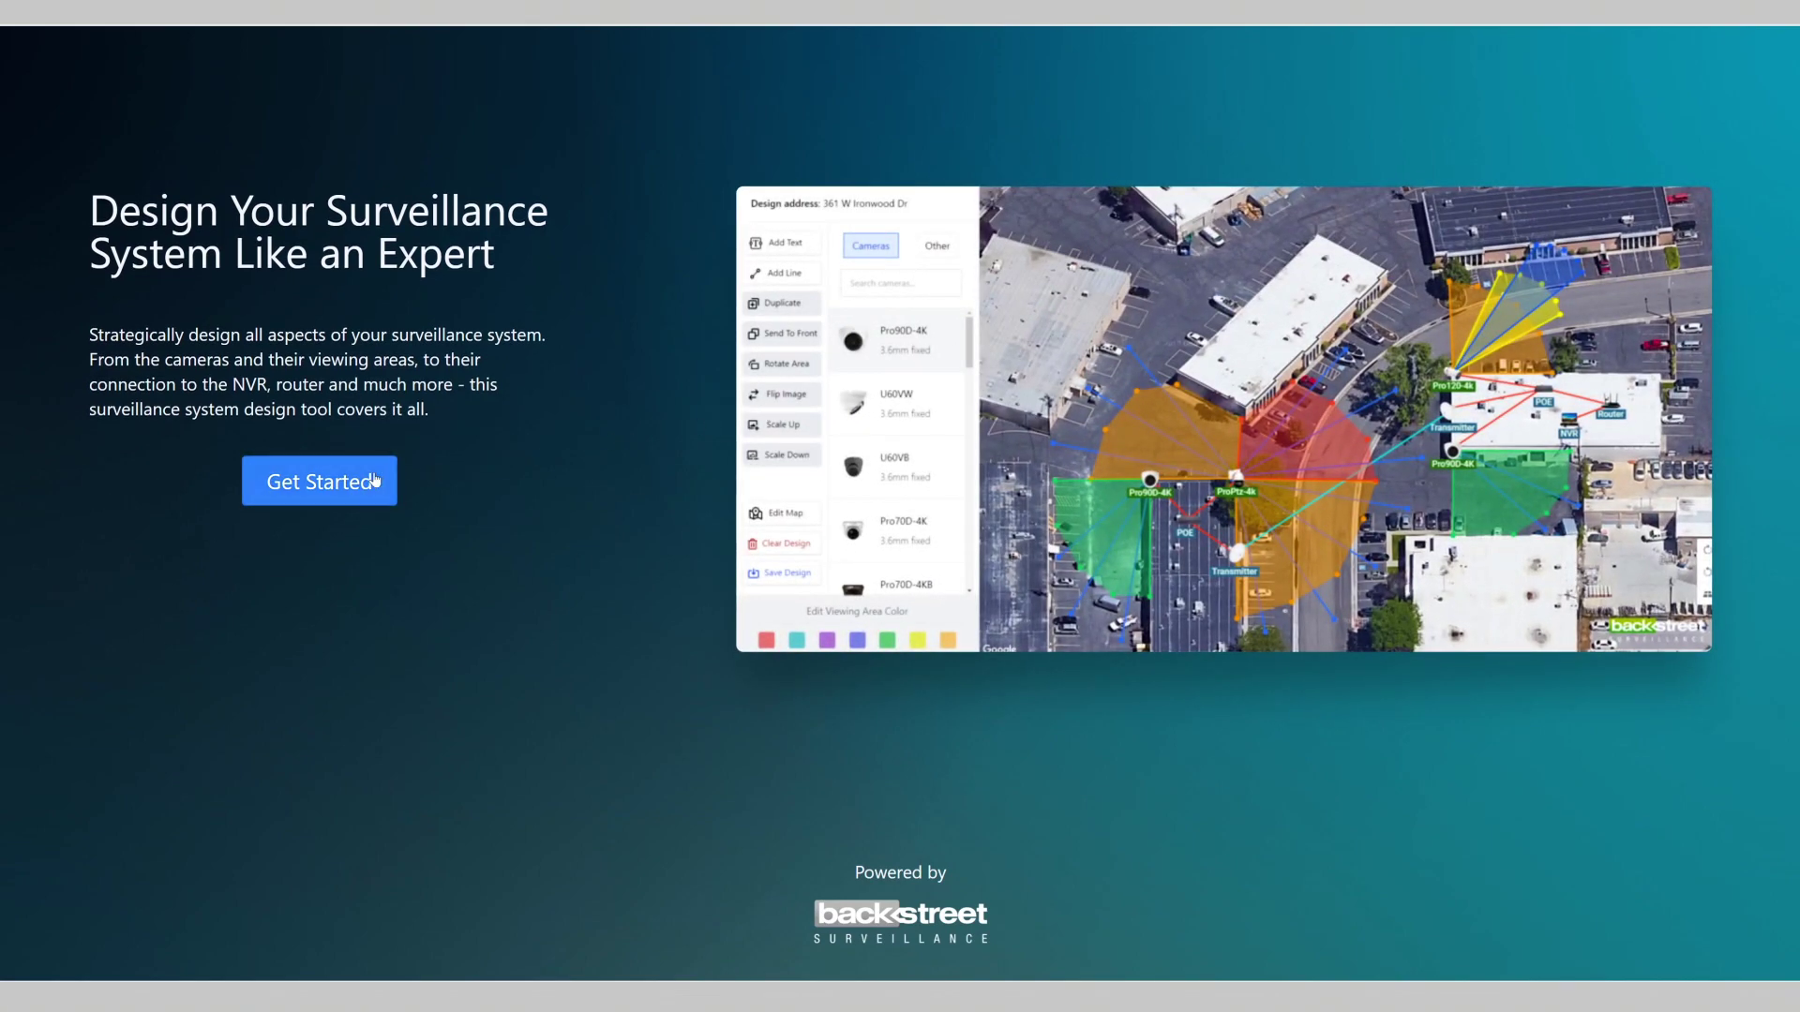
pyautogui.click(370, 481)
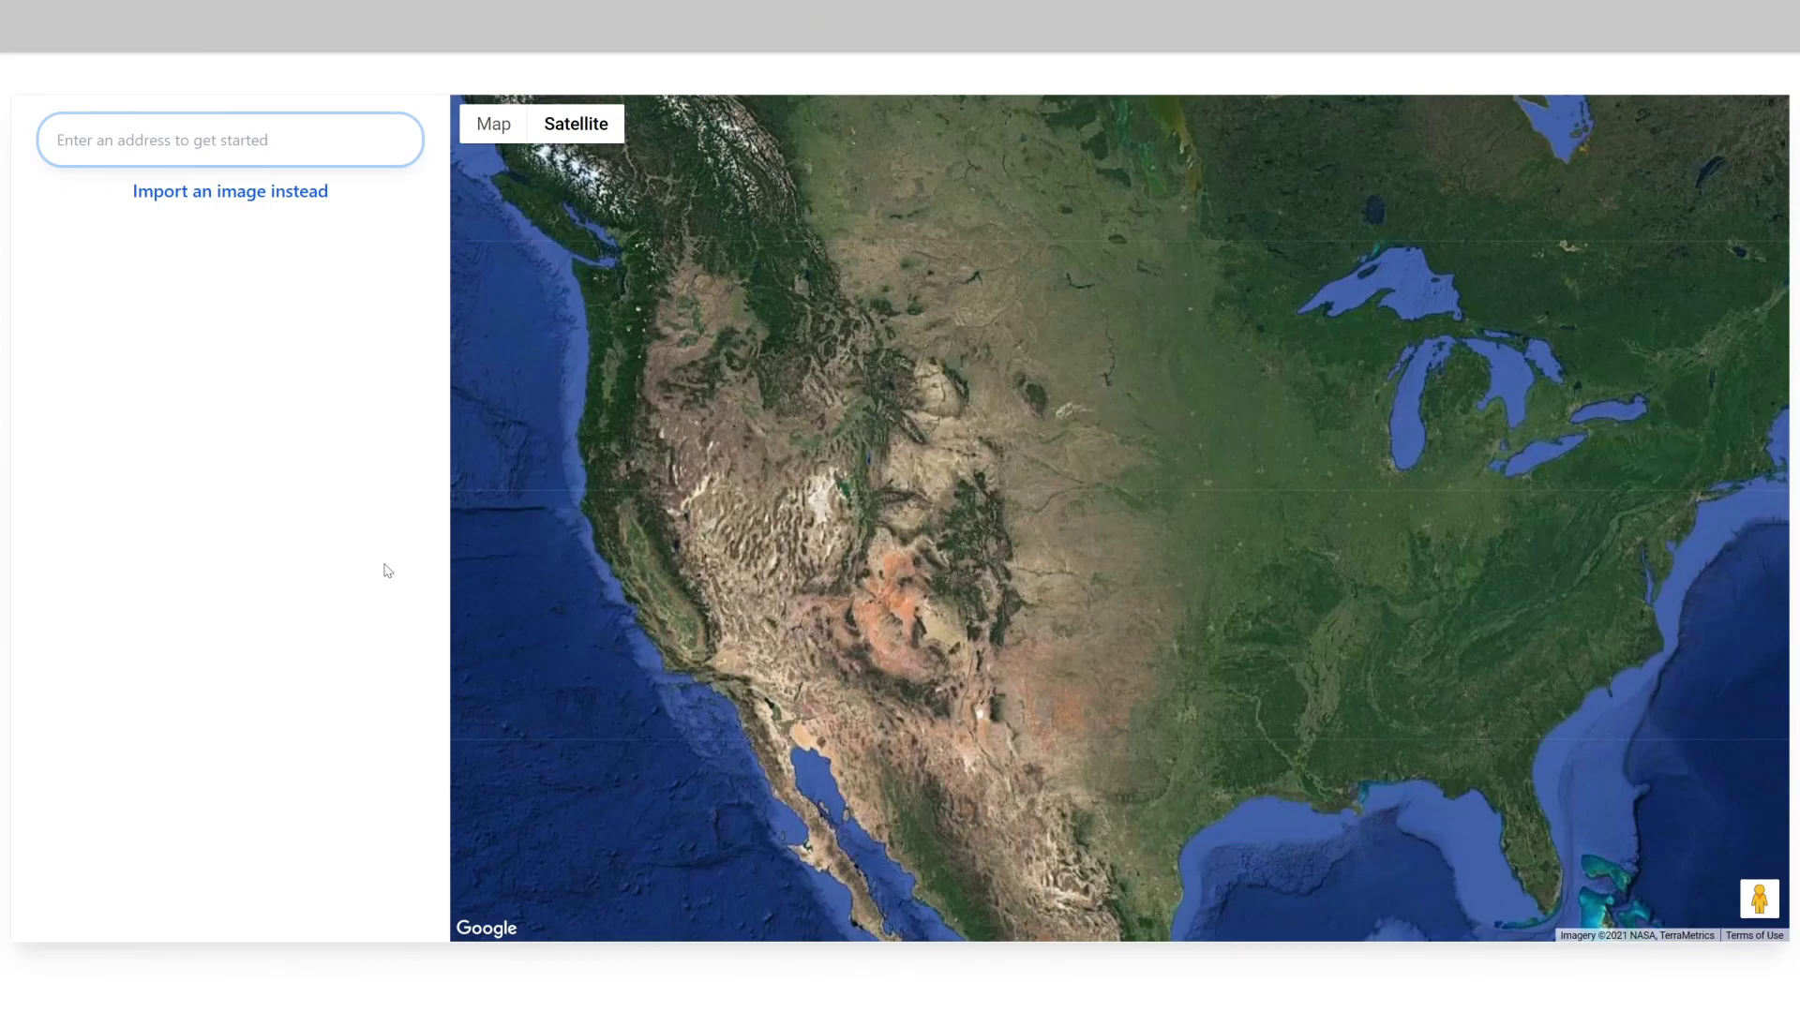
pyautogui.click(215, 140)
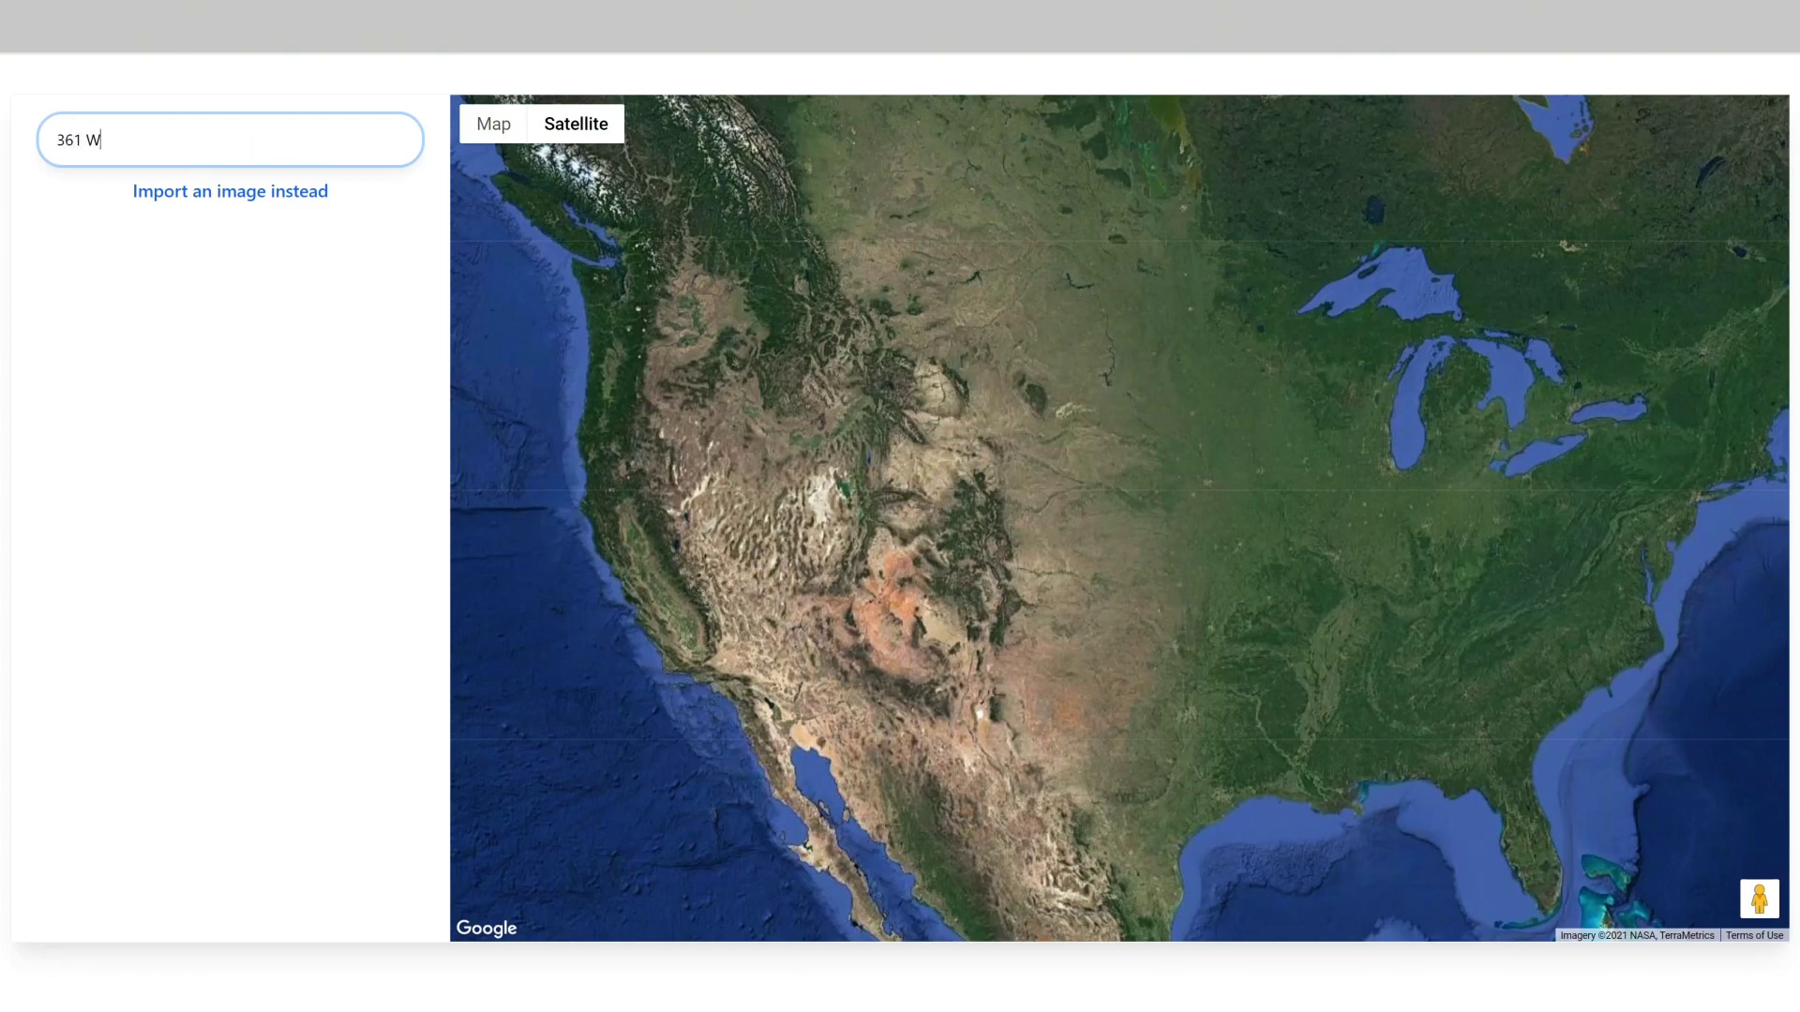
pyautogui.press('Return')
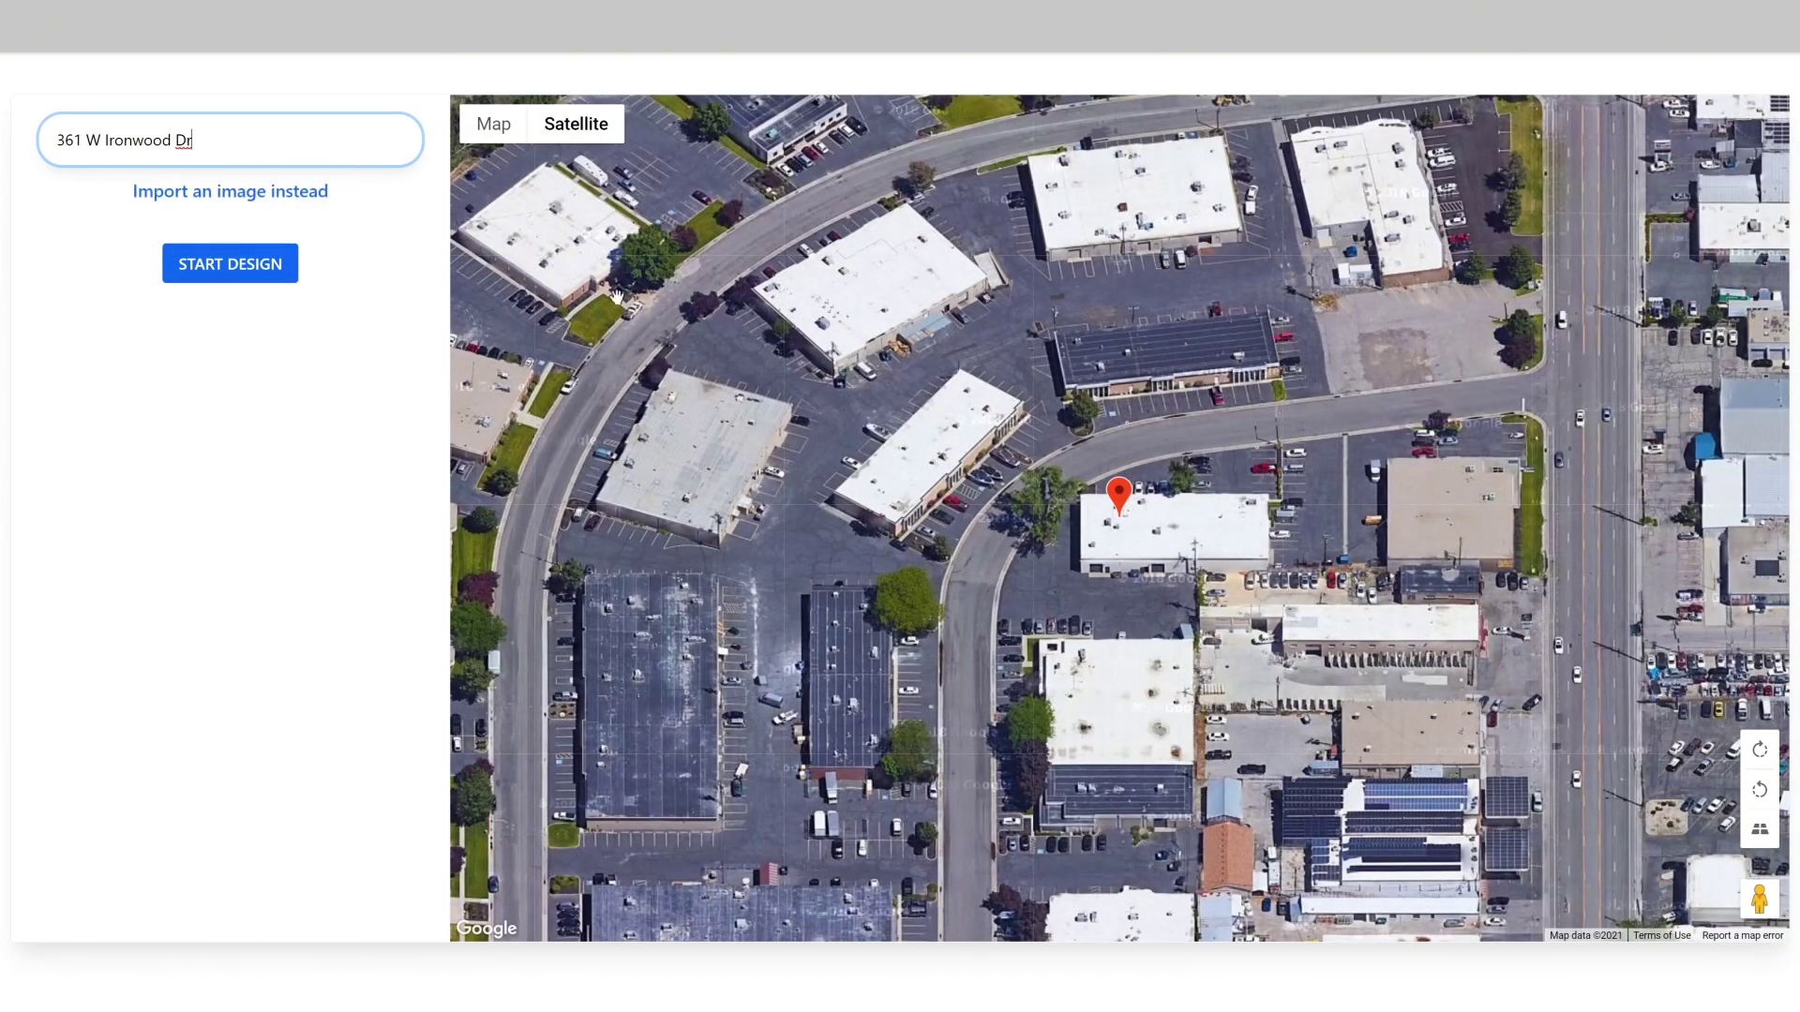
pyautogui.scroll(2, 1116, 504)
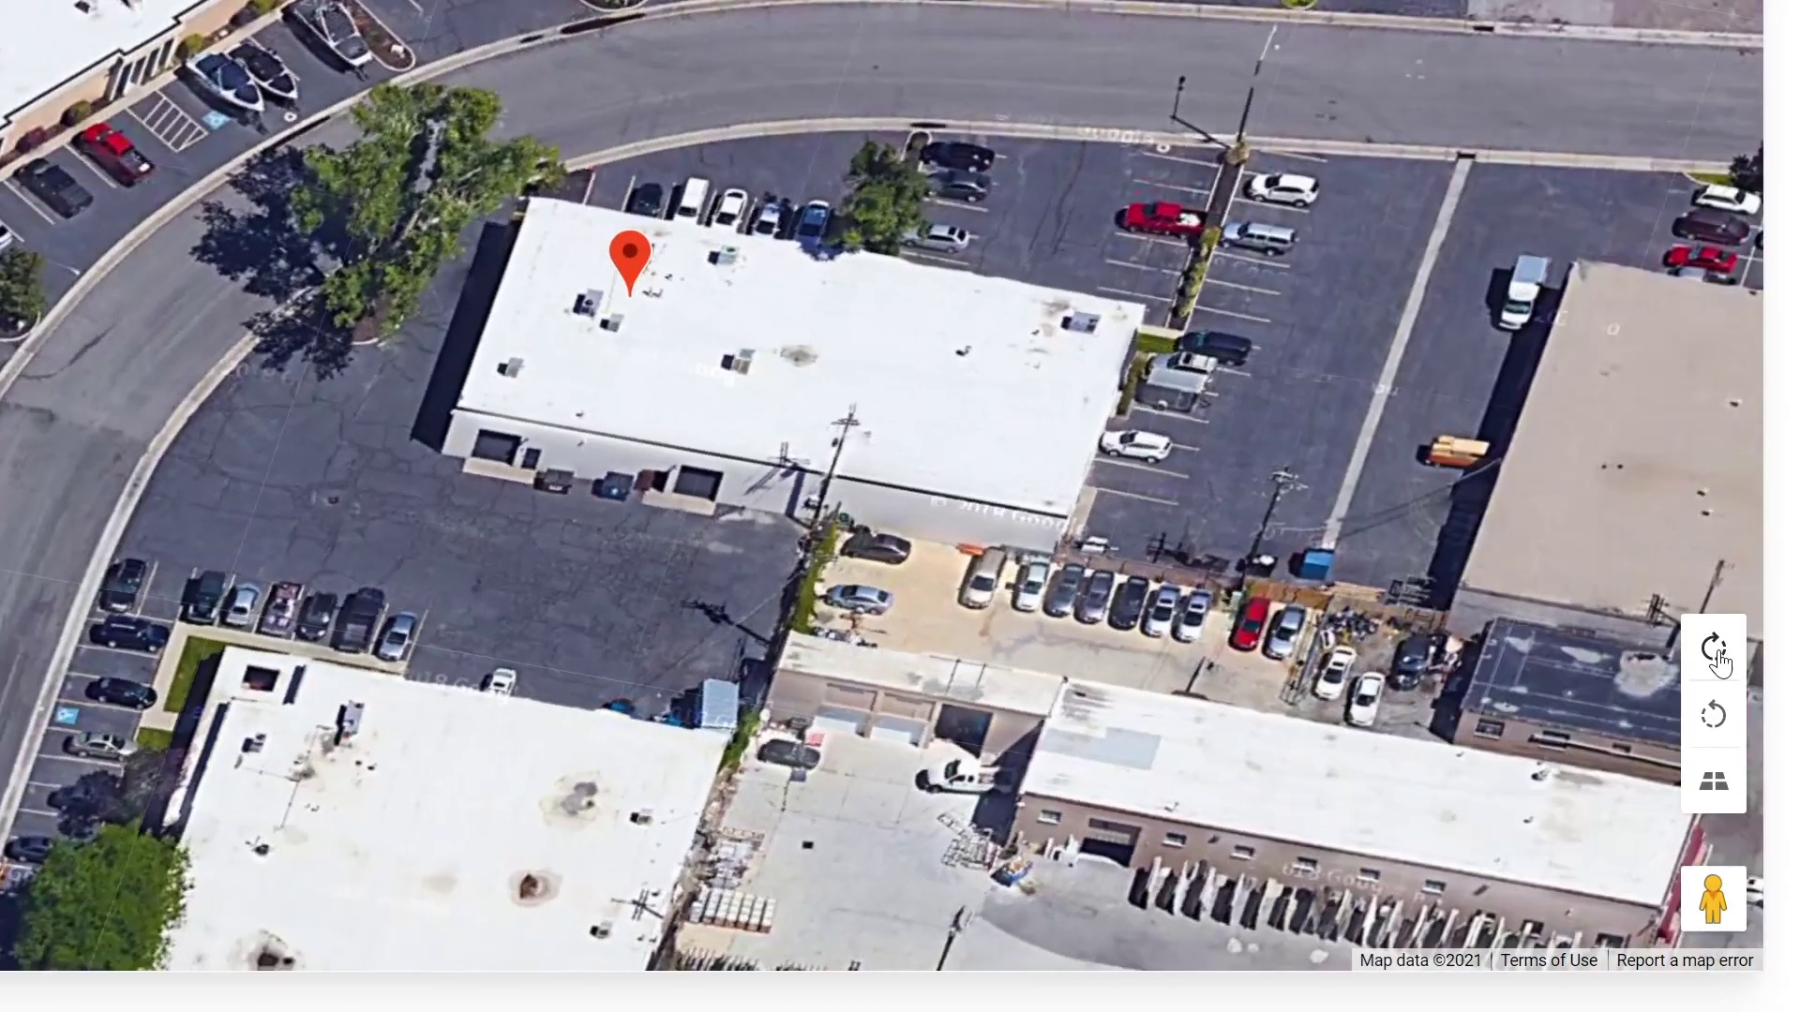
# Step: Rotate and tilt the aerial view, remove the red marker, and start the design
pyautogui.click(1717, 649)
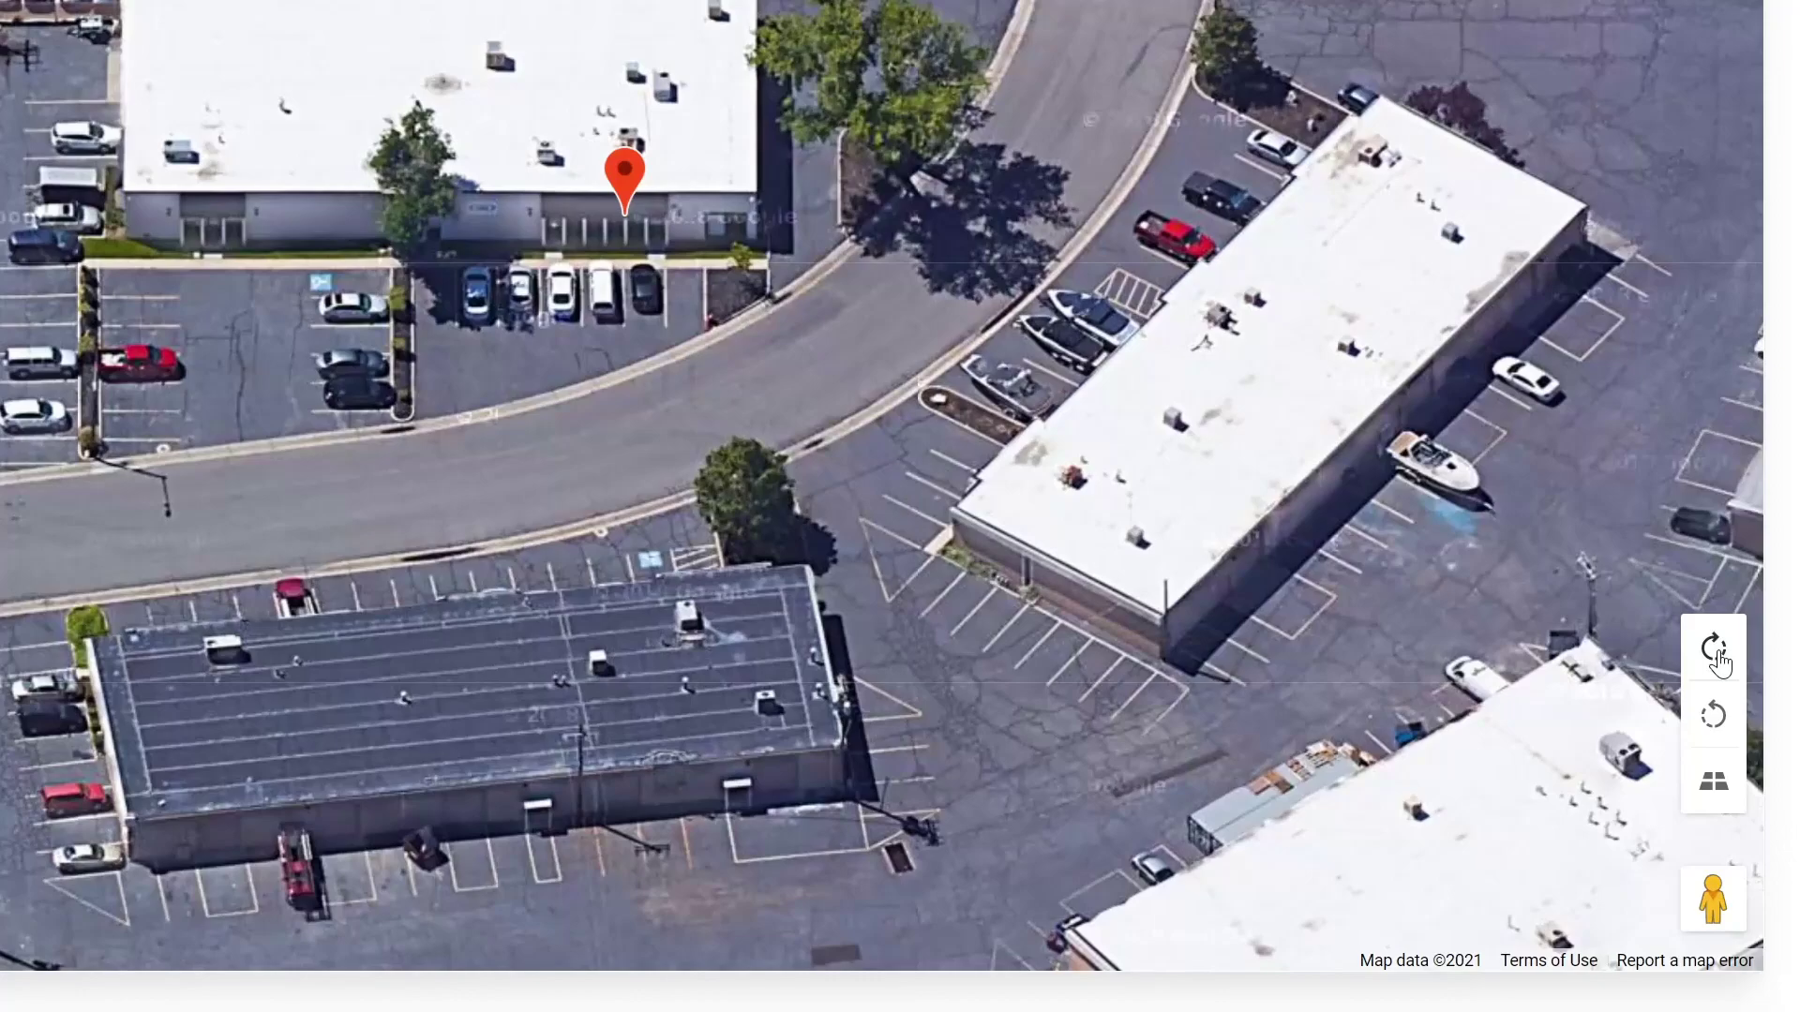
pyautogui.click(1719, 658)
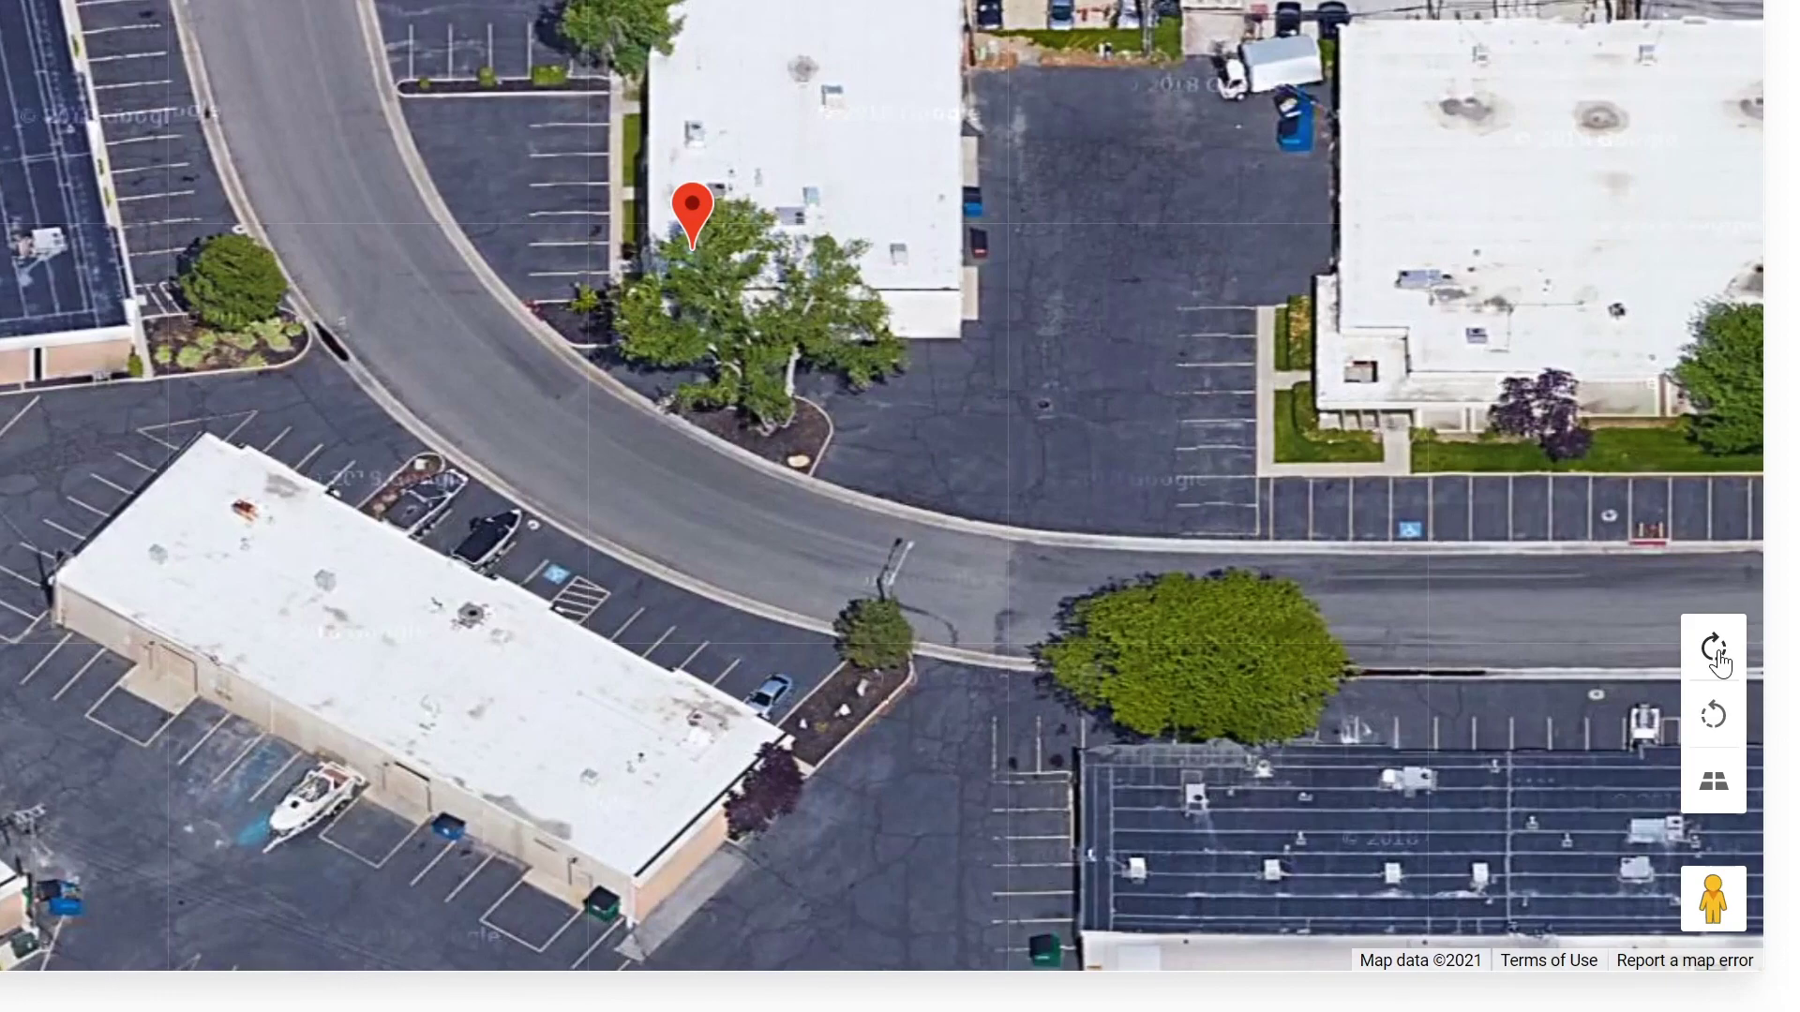
pyautogui.click(1732, 795)
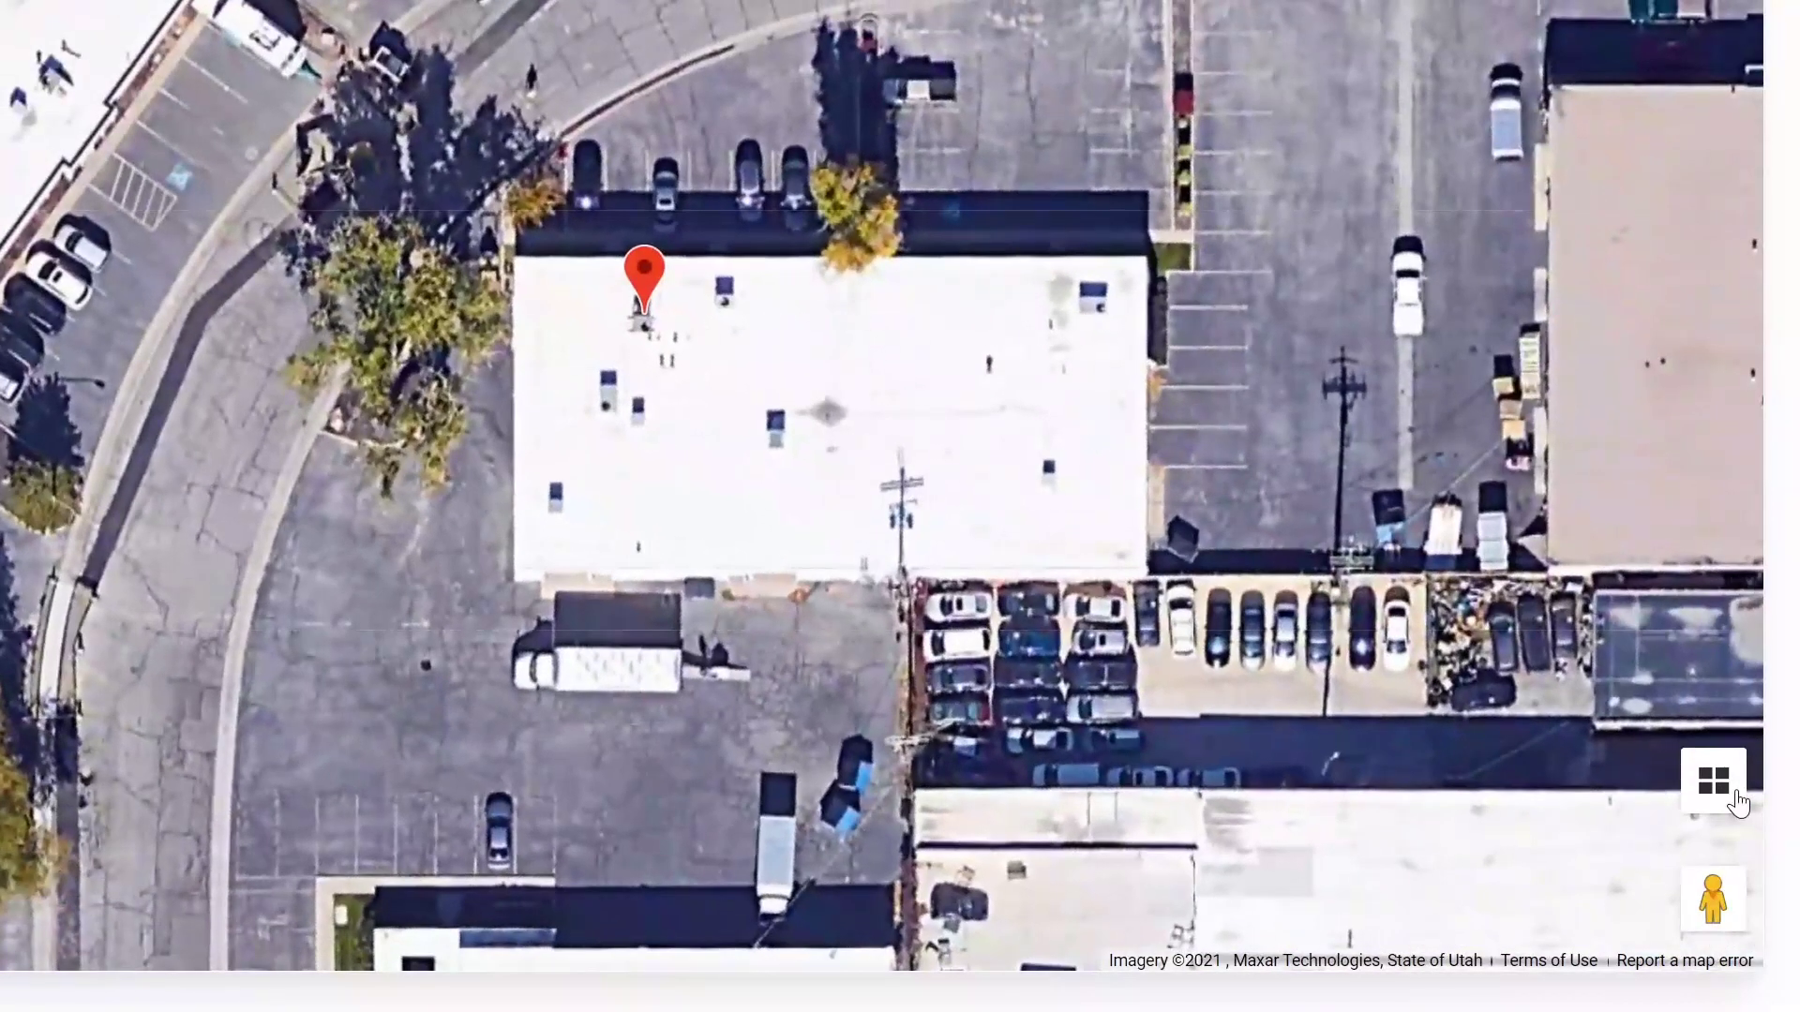
pyautogui.click(1735, 804)
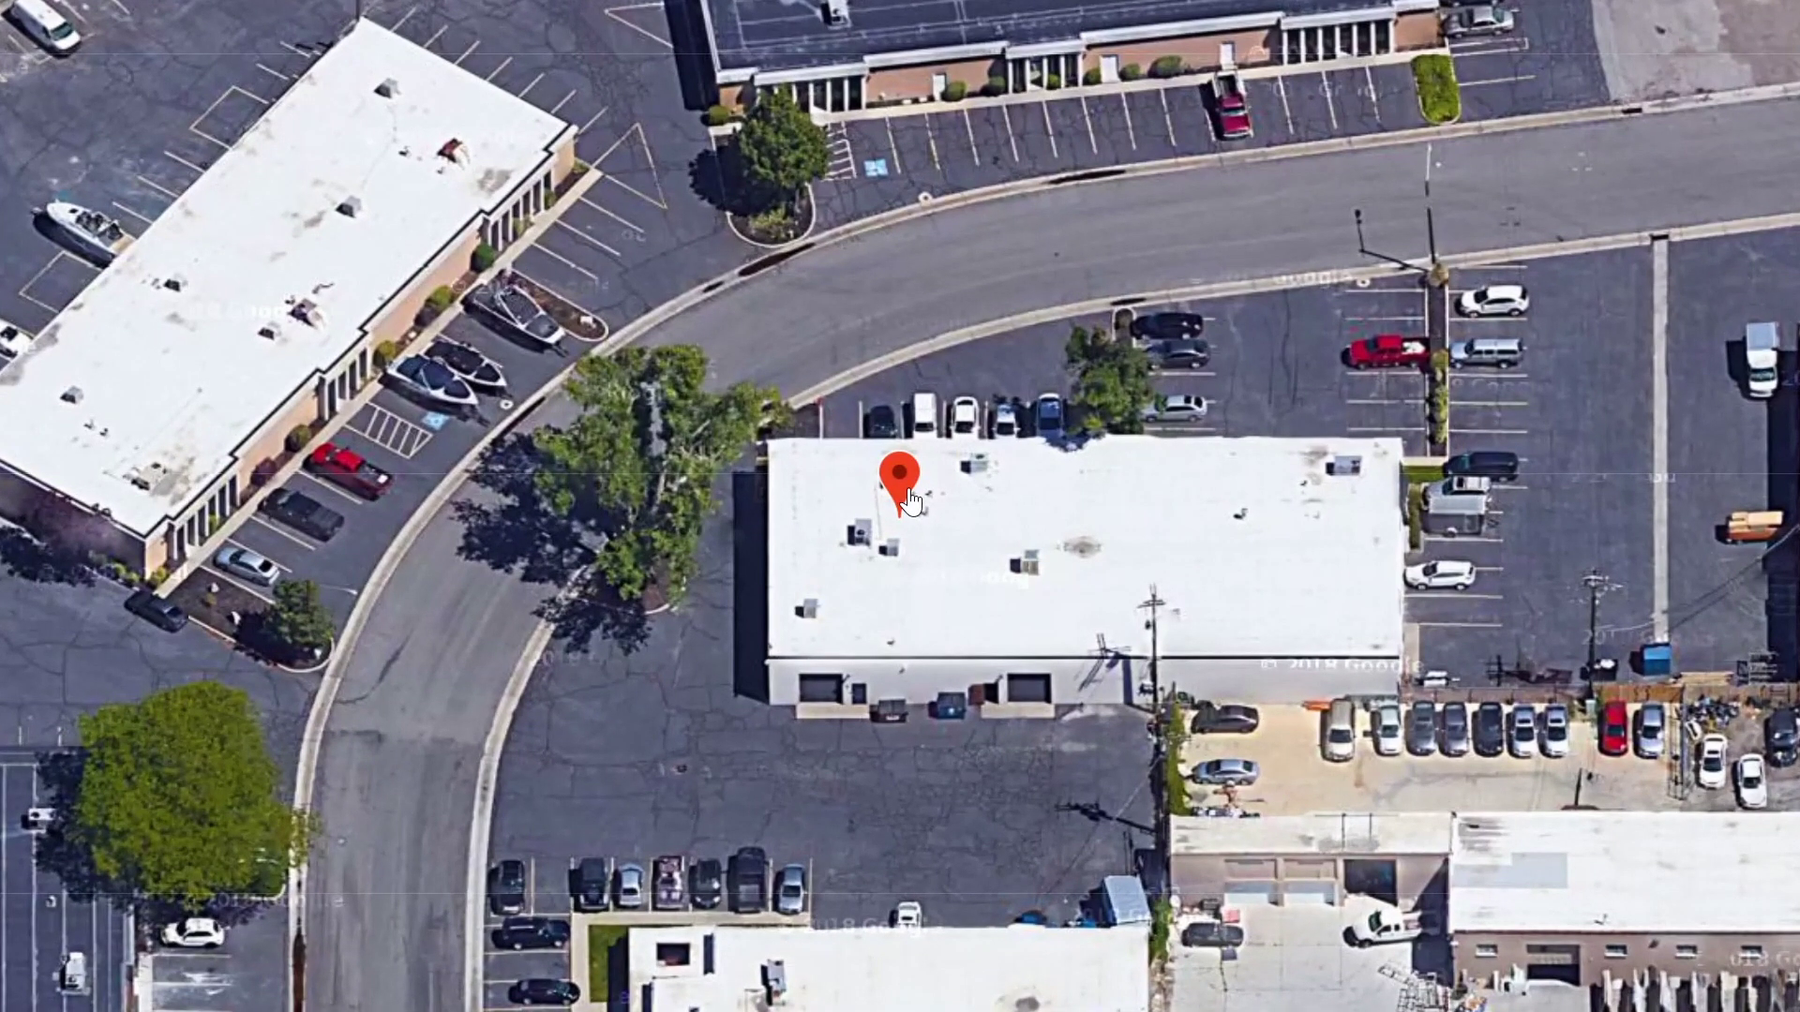
pyautogui.click(908, 492)
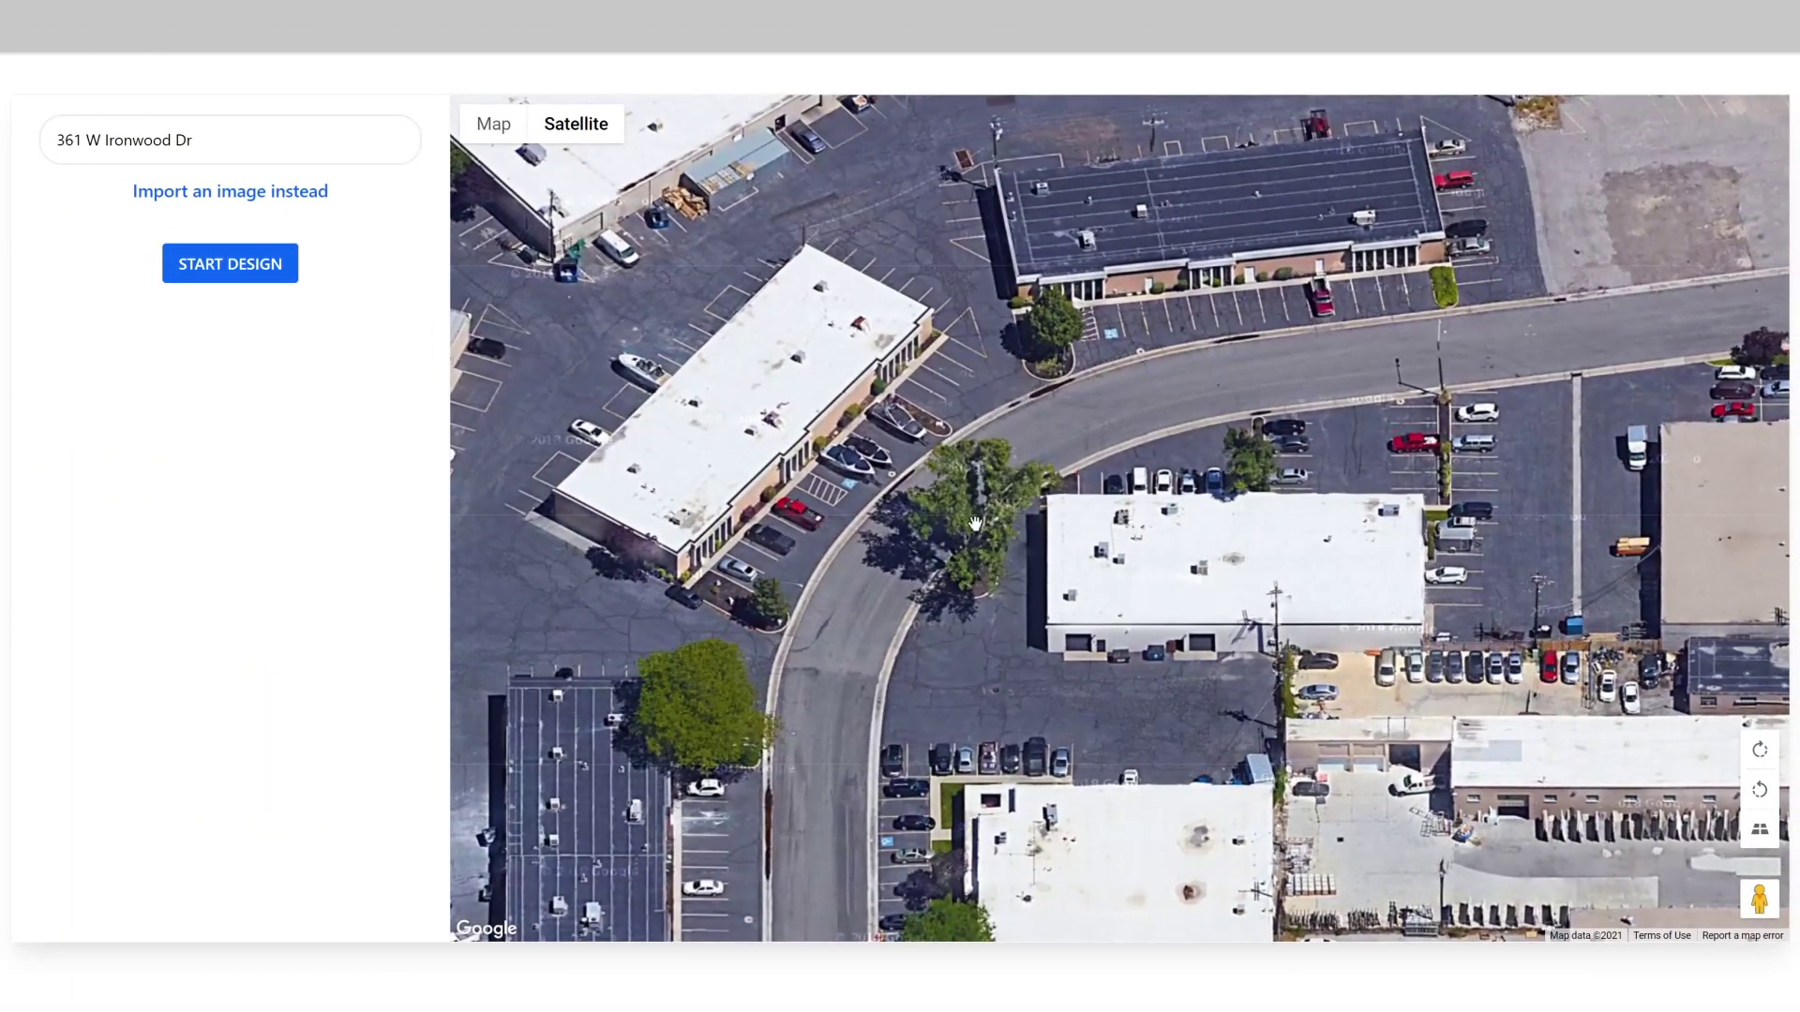
pyautogui.click(204, 264)
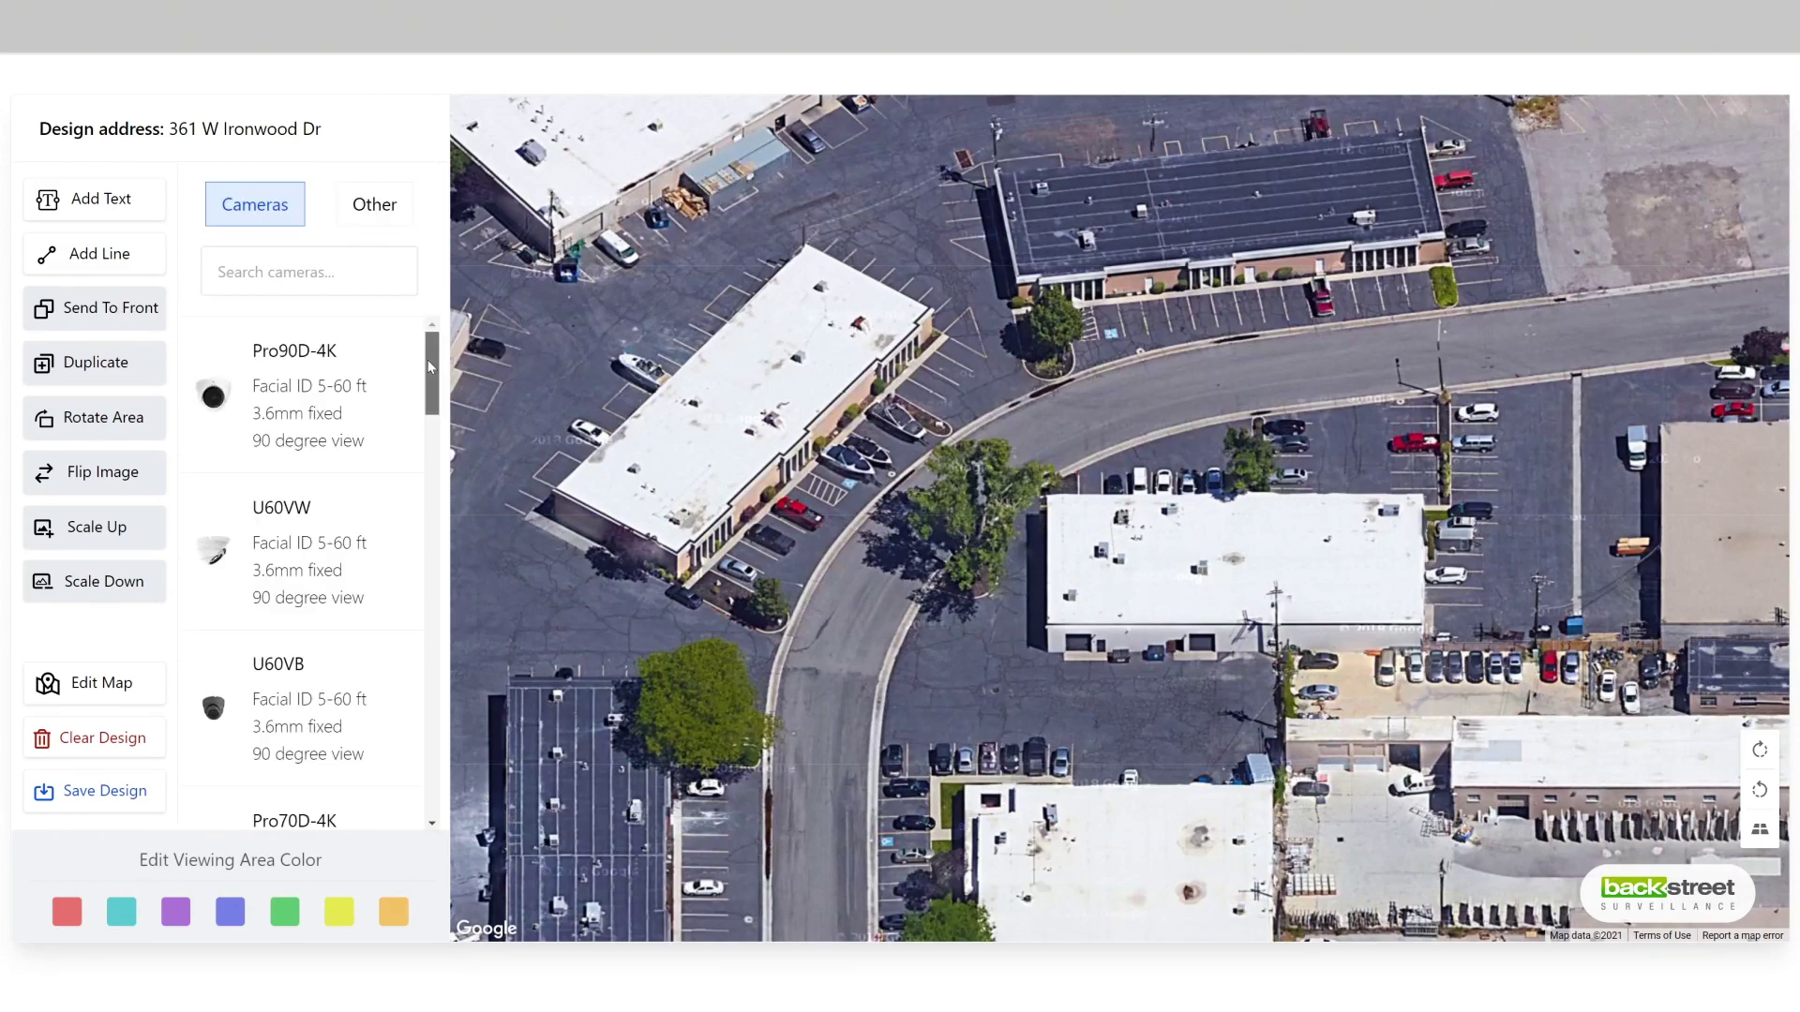
# Step: Place a Pro90D-4K at the building's northwest corner, shaping its red cone over the parking row
pyautogui.moveTo(430, 366)
pyautogui.mouseDown()
pyautogui.moveTo(439, 783)
pyautogui.moveTo(453, 349)
pyautogui.mouseUp()
pyautogui.click(365, 393)
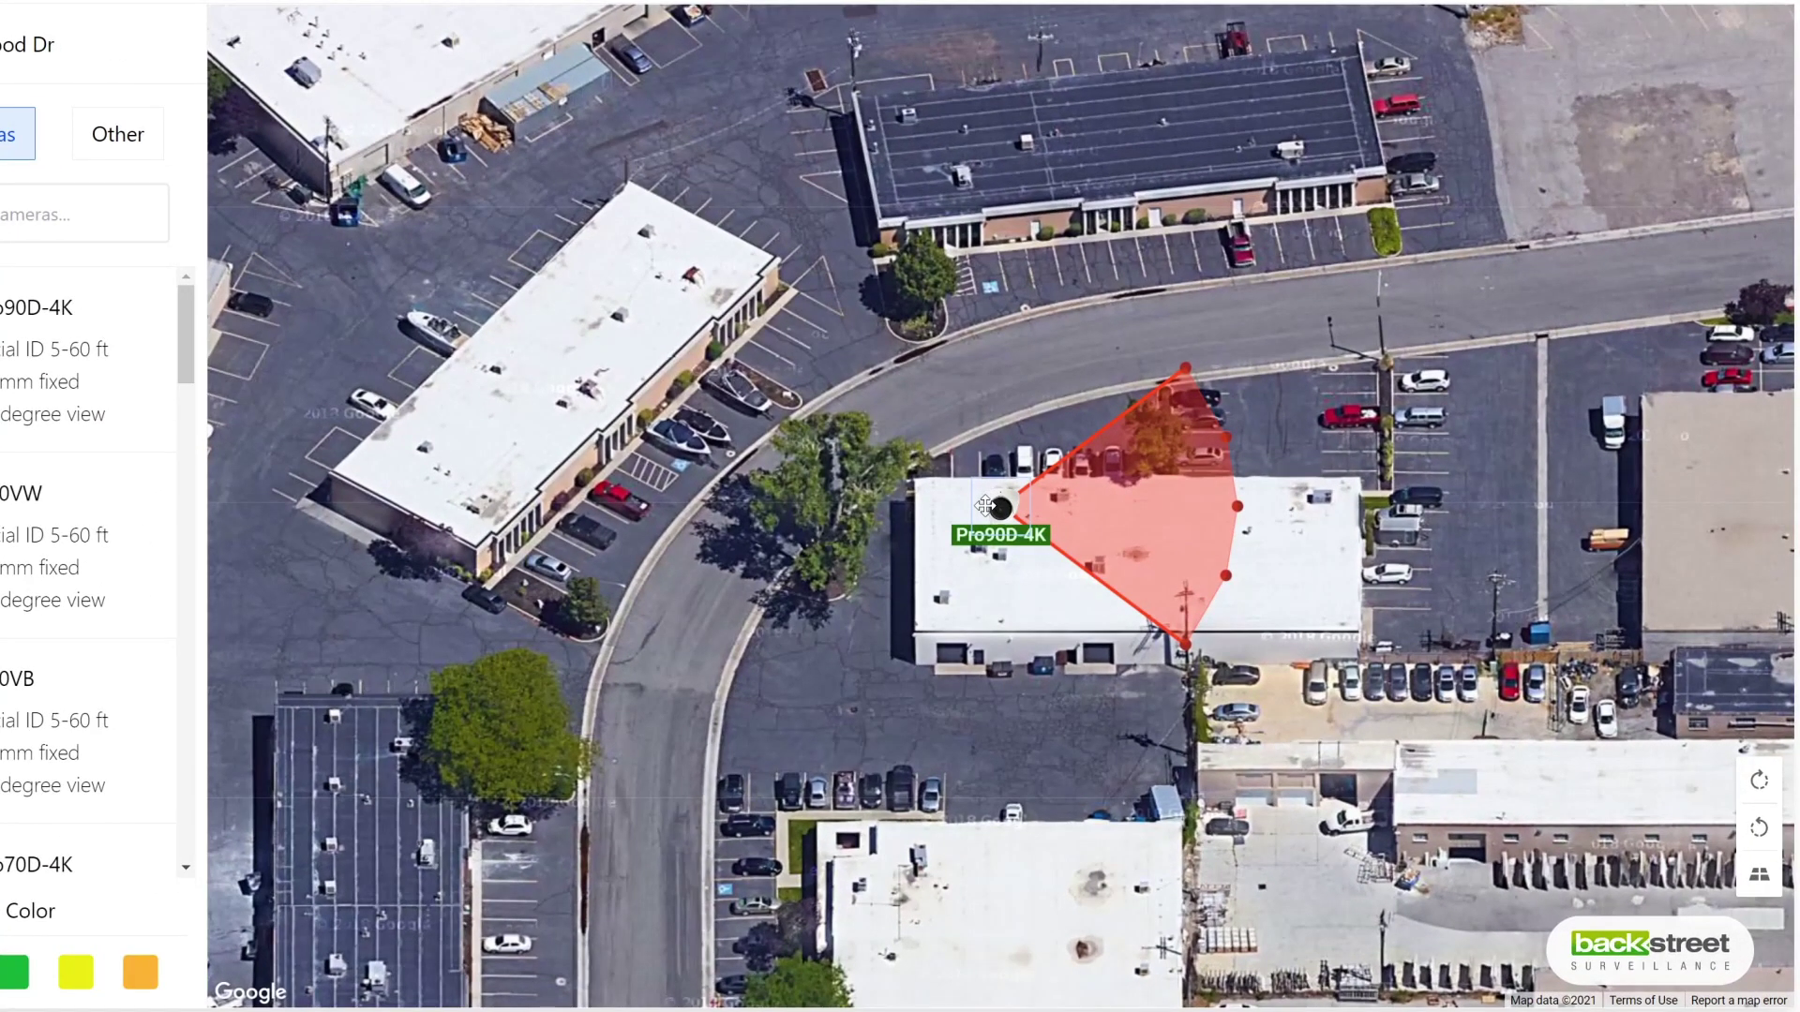
pyautogui.moveTo(988, 499); pyautogui.dragTo(913, 476)
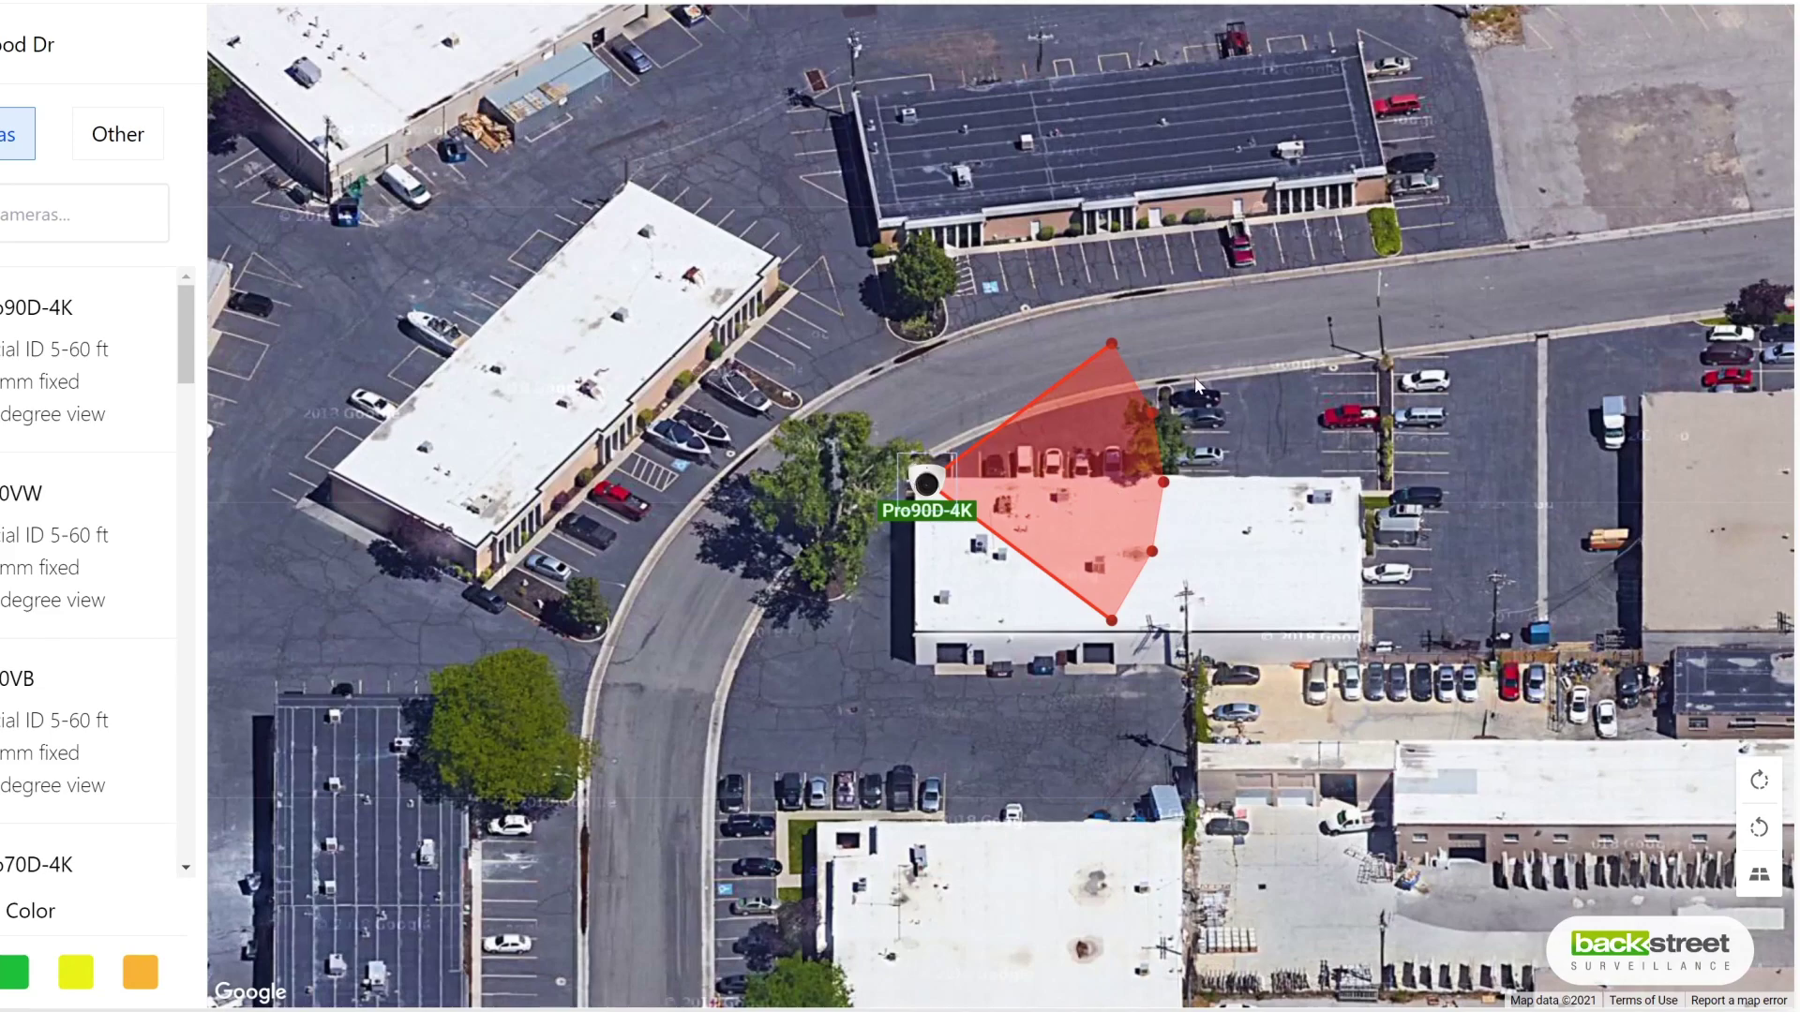
pyautogui.moveTo(1116, 348); pyautogui.dragTo(933, 302)
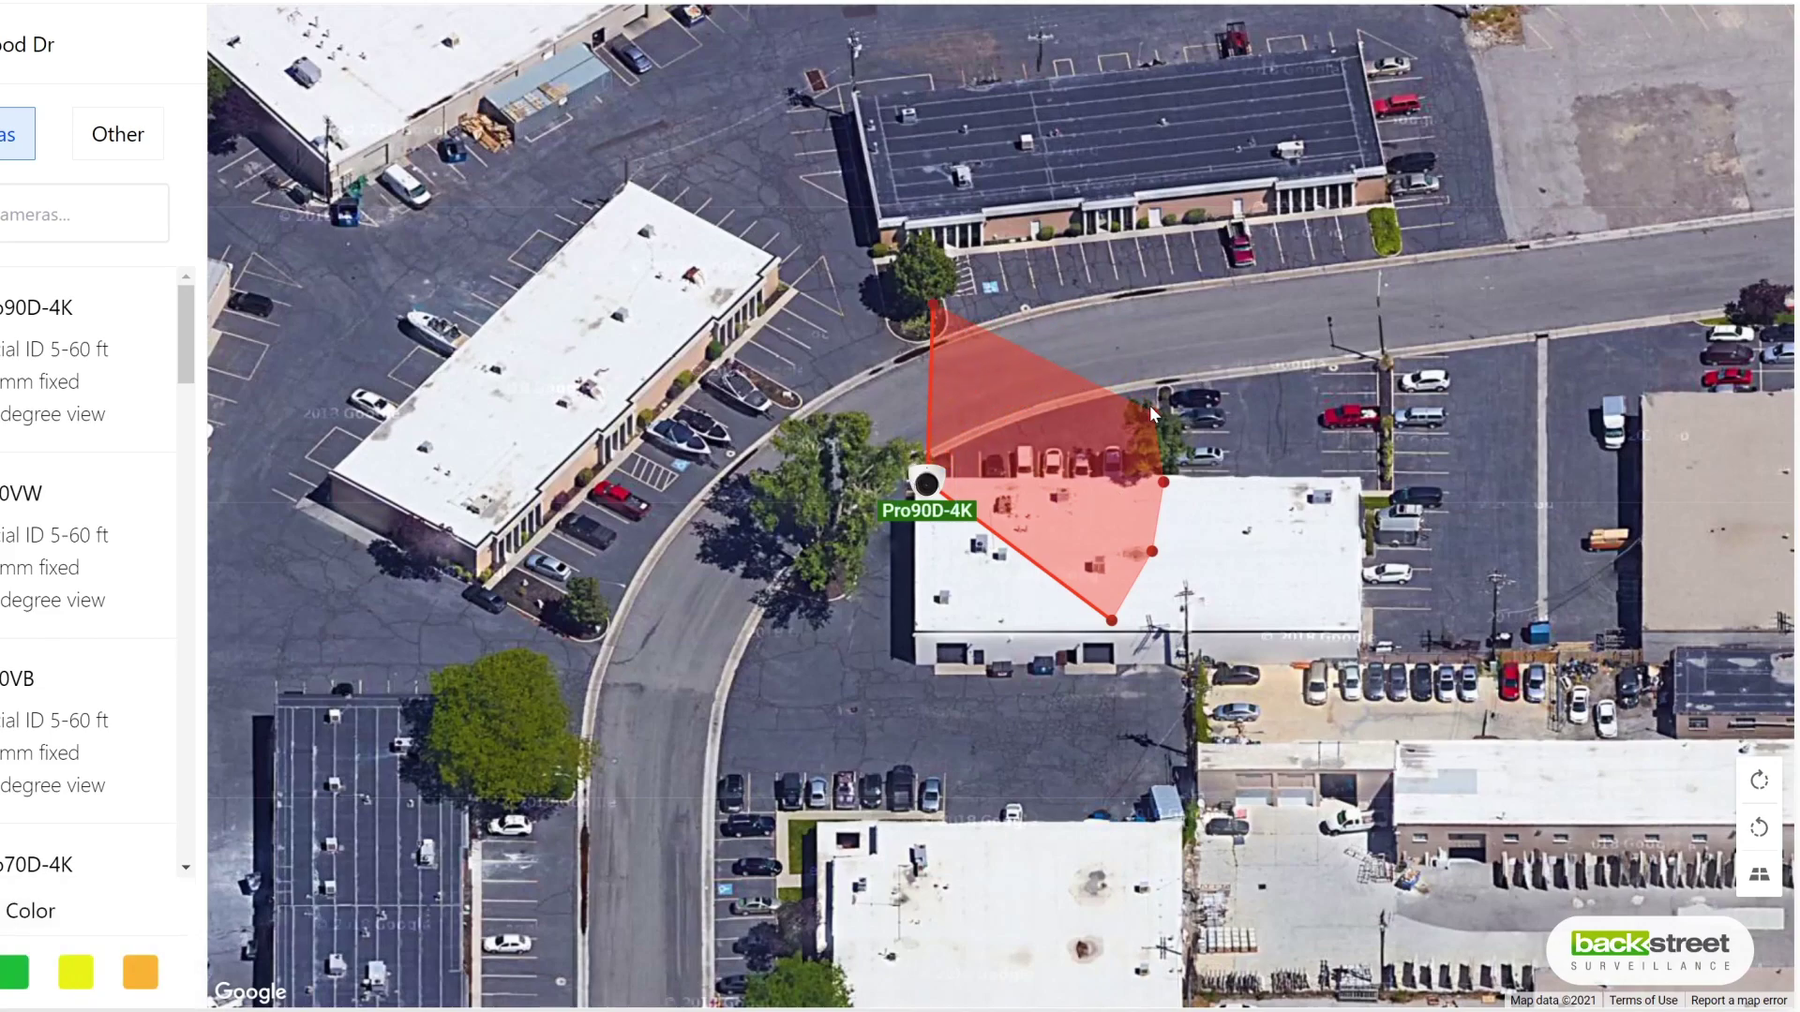
pyautogui.moveTo(1150, 405); pyautogui.dragTo(1011, 315)
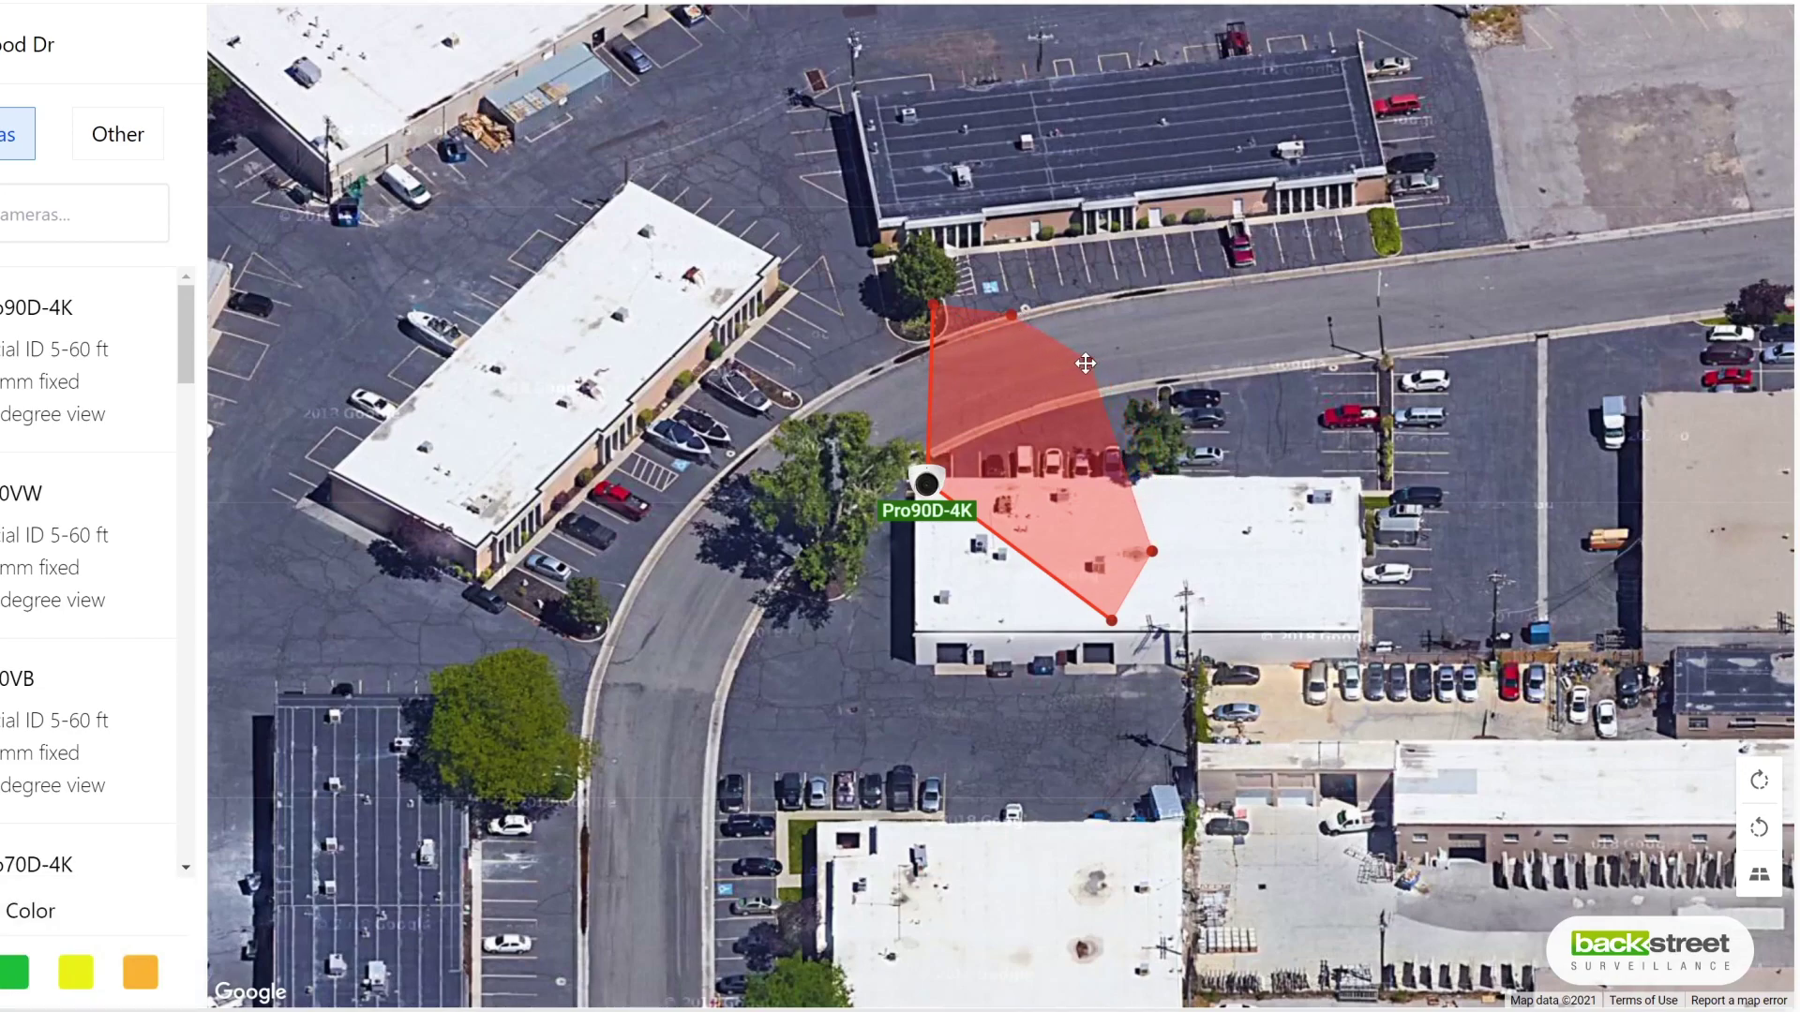
pyautogui.moveTo(1152, 552); pyautogui.dragTo(1117, 413)
pyautogui.moveTo(1111, 621); pyautogui.dragTo(1137, 470)
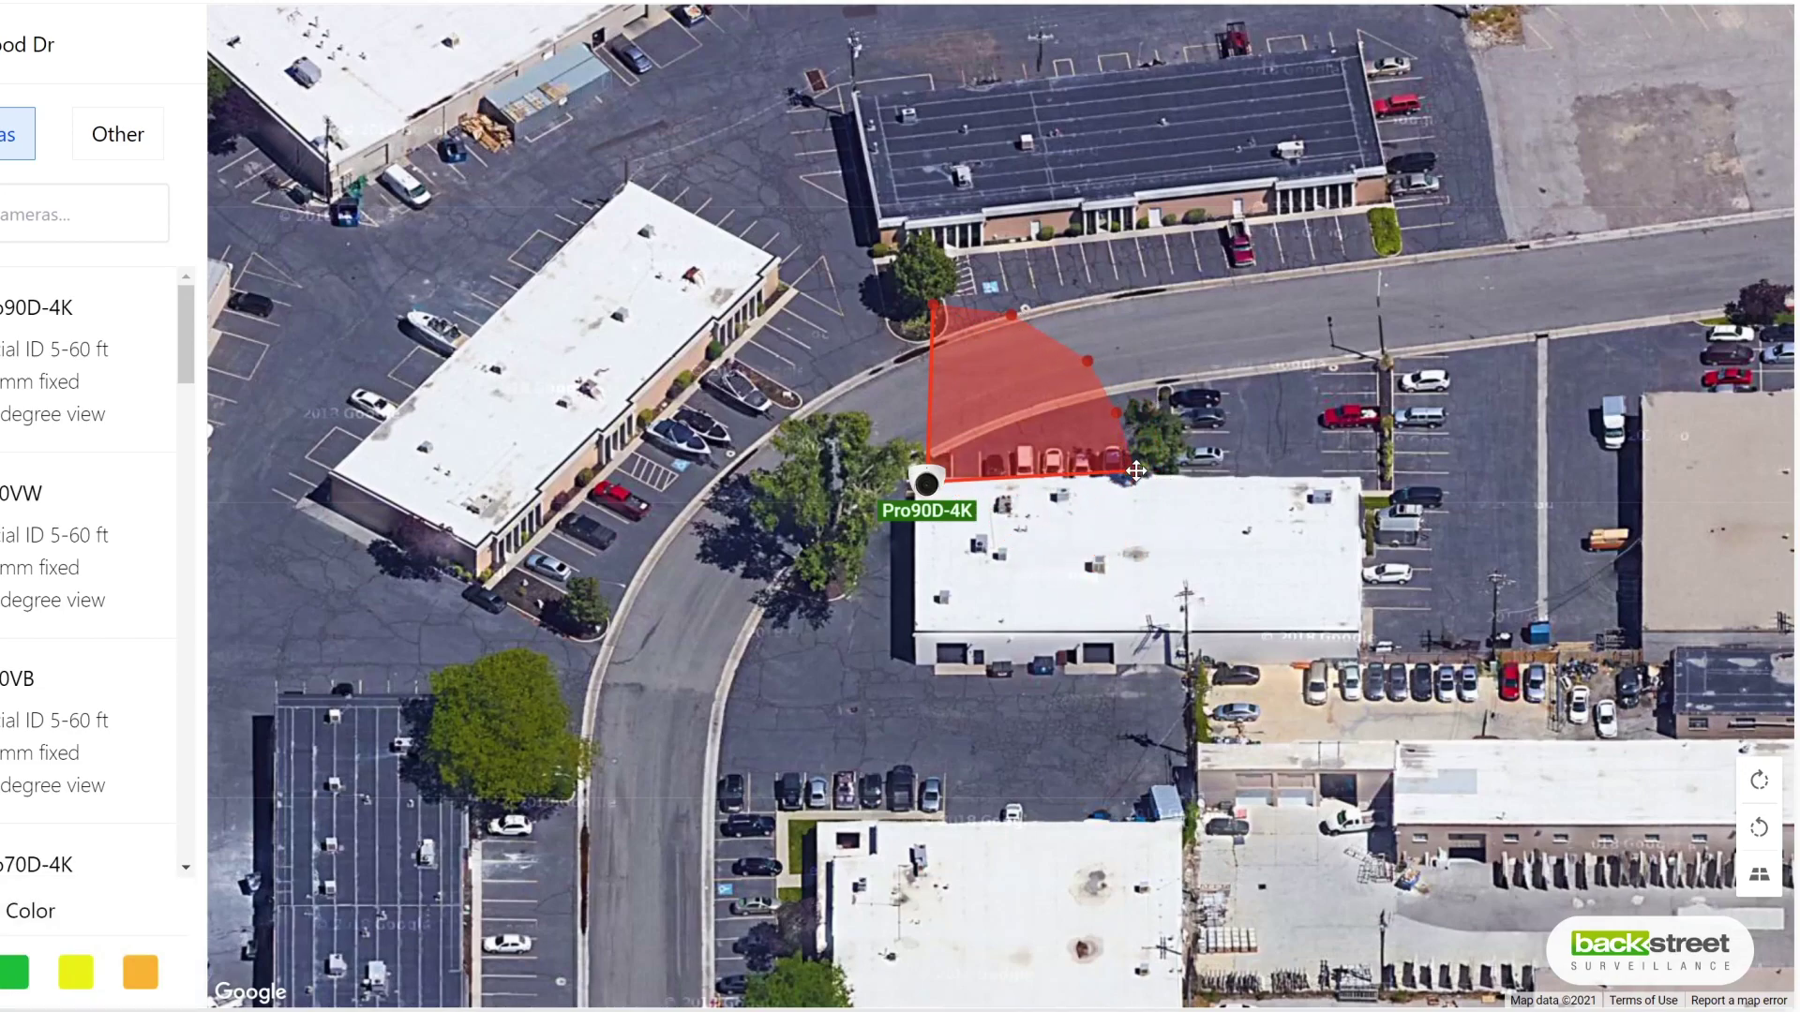
pyautogui.moveTo(933, 302); pyautogui.dragTo(926, 303)
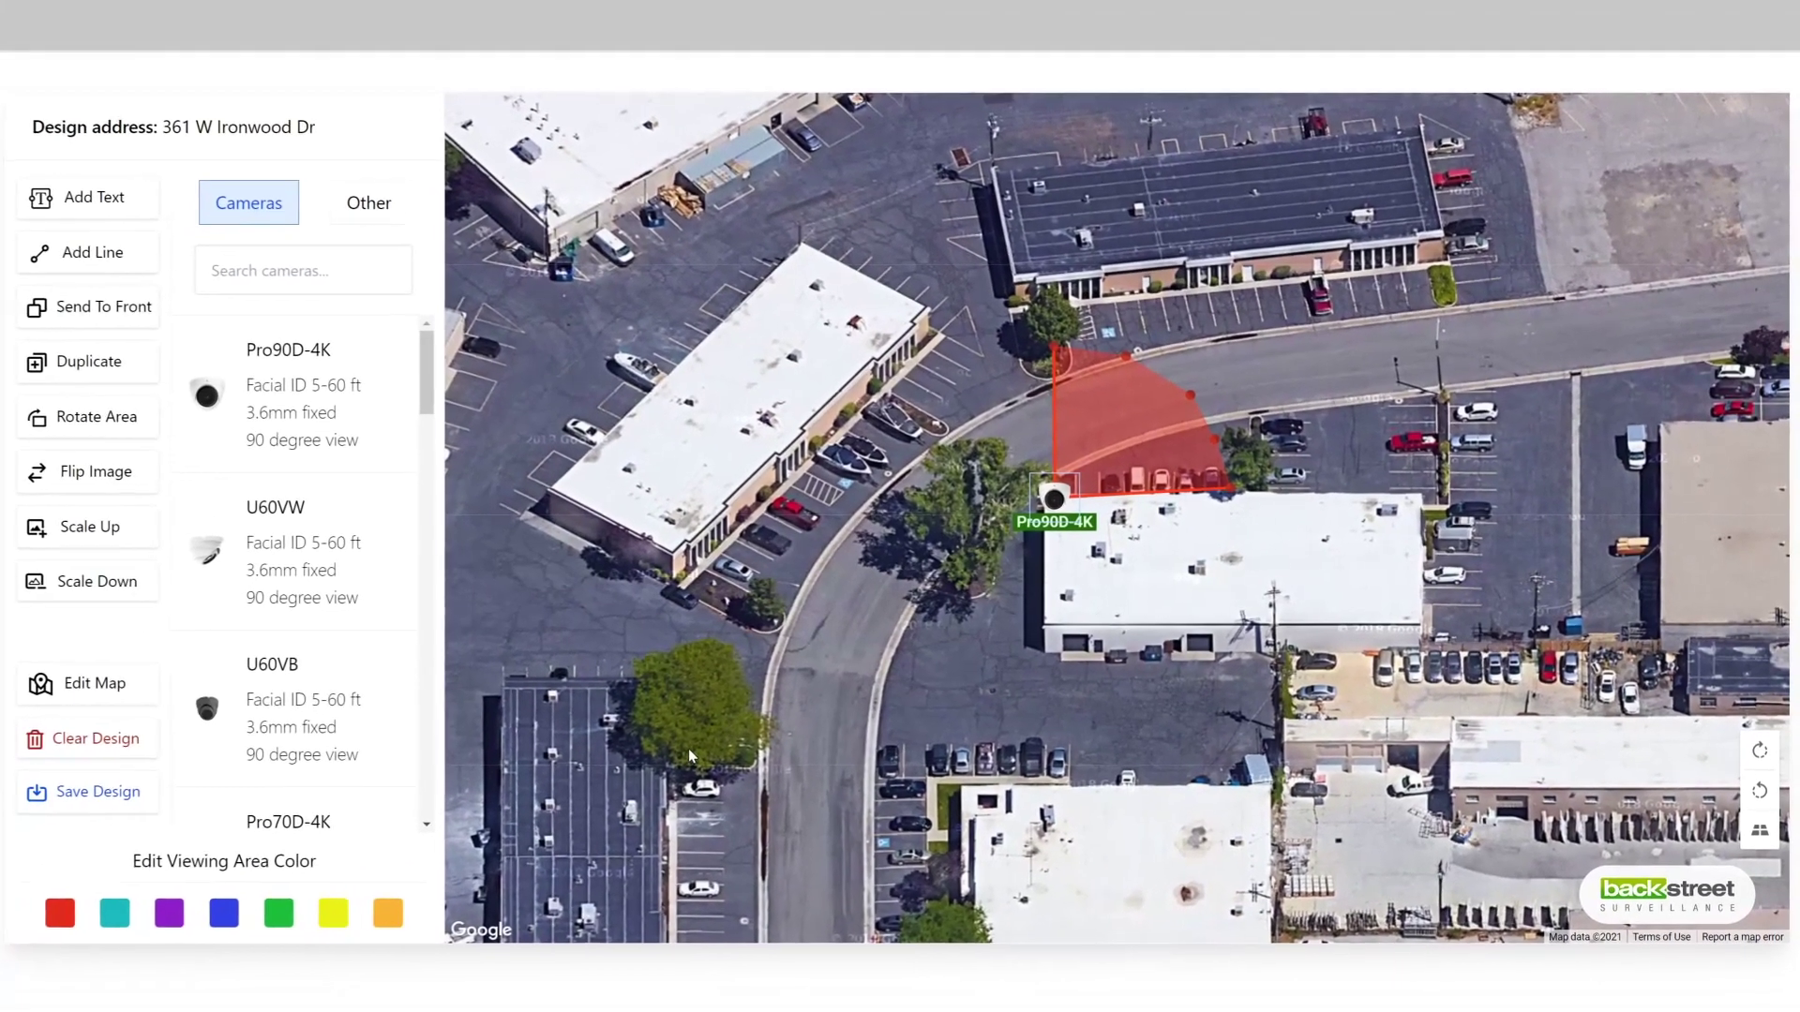
# Step: Recolour the Pro90D-4K viewing area yellow, then delete that camera
pyautogui.click(281, 915)
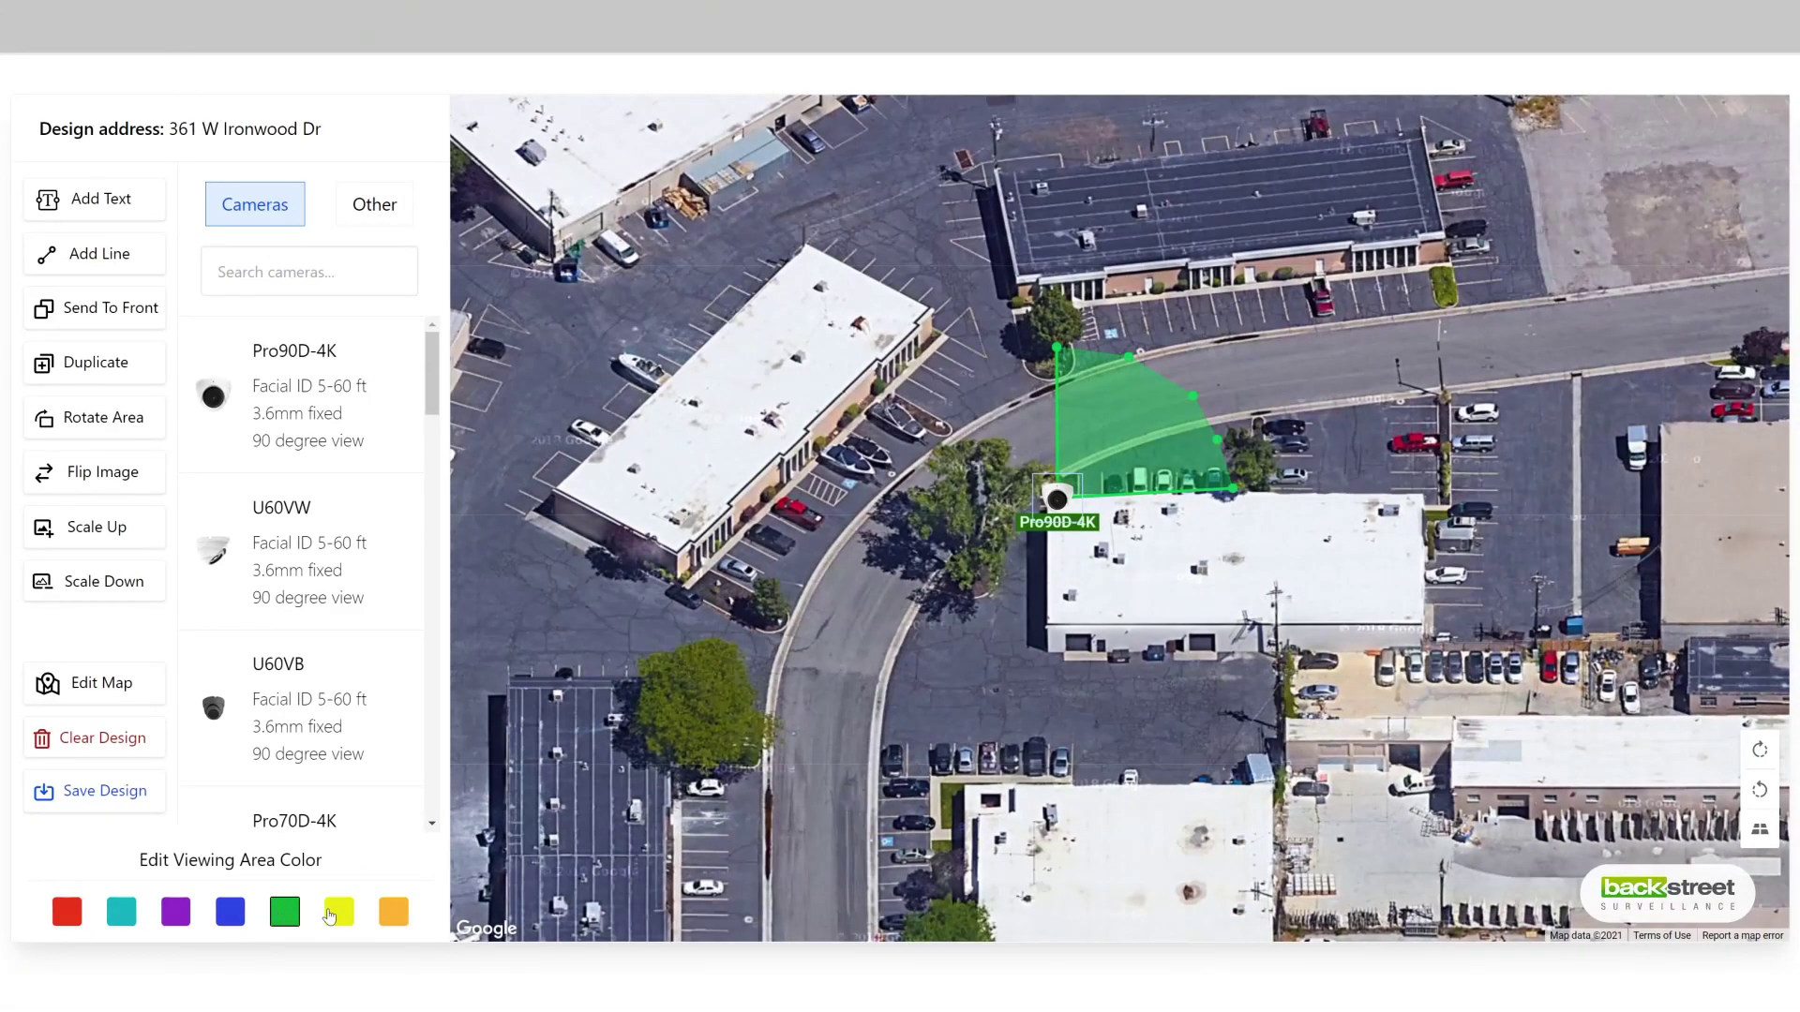
pyautogui.click(333, 917)
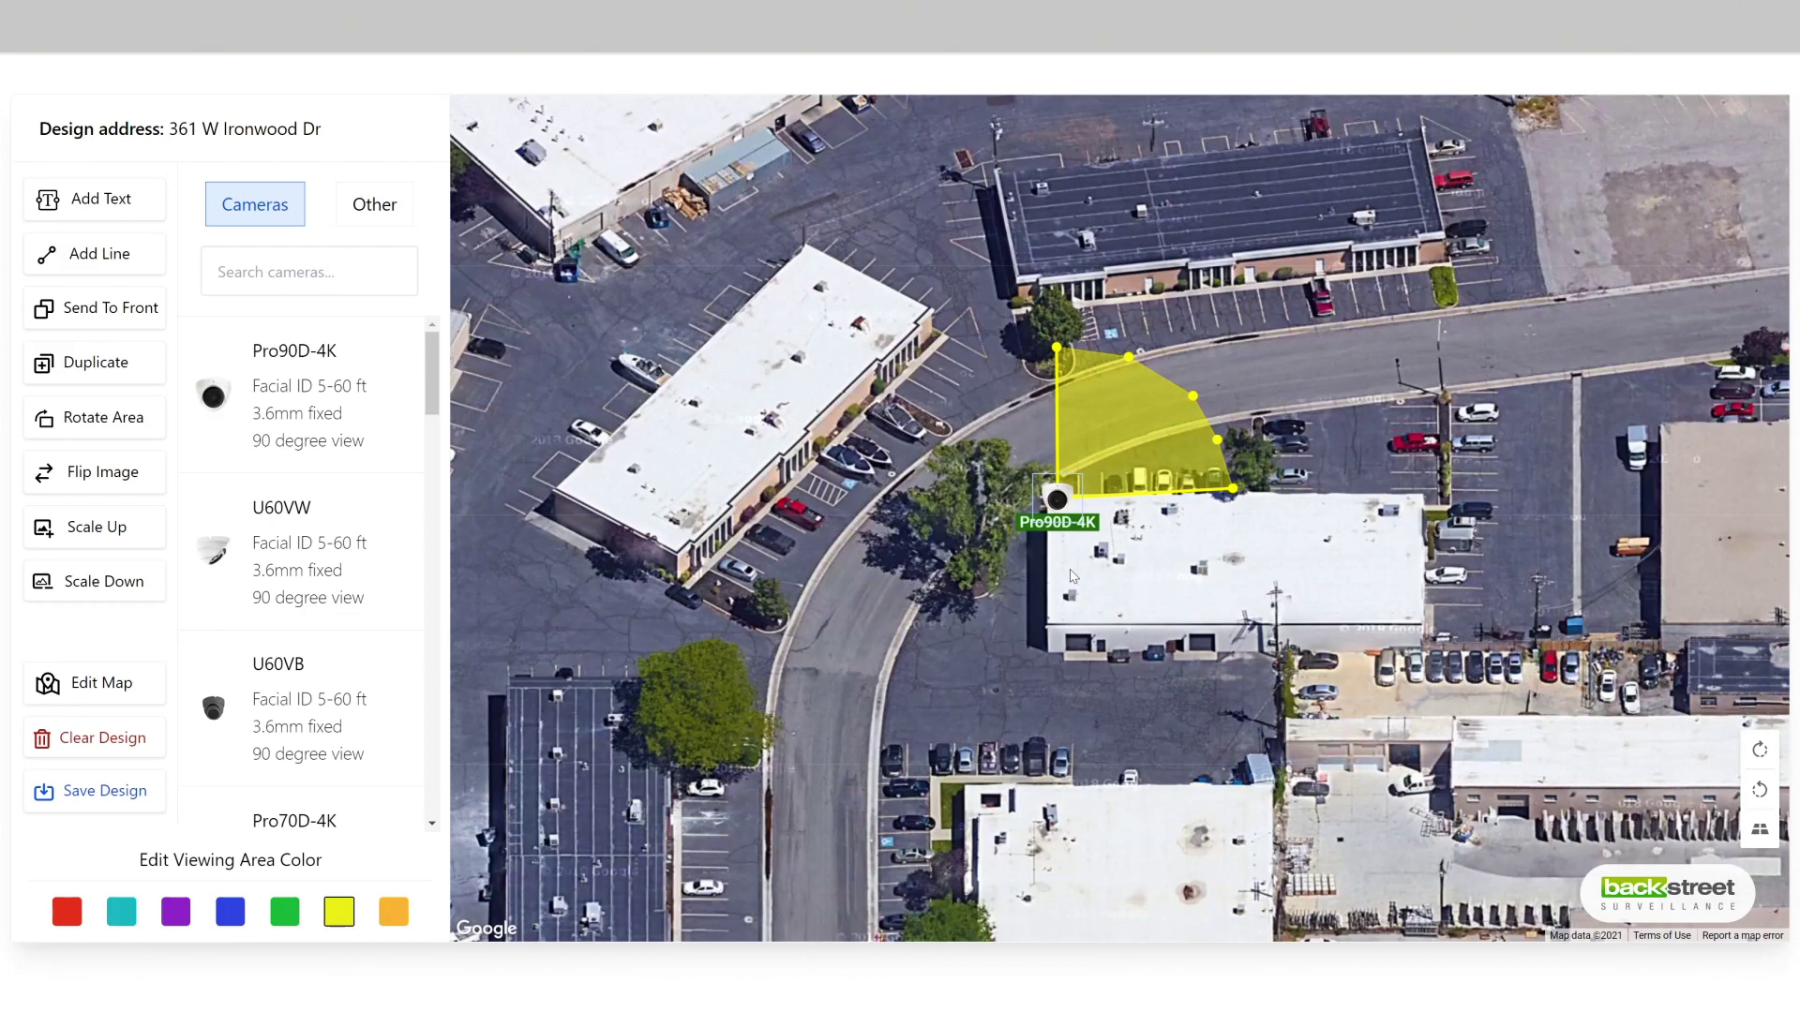
pyautogui.click(1072, 575)
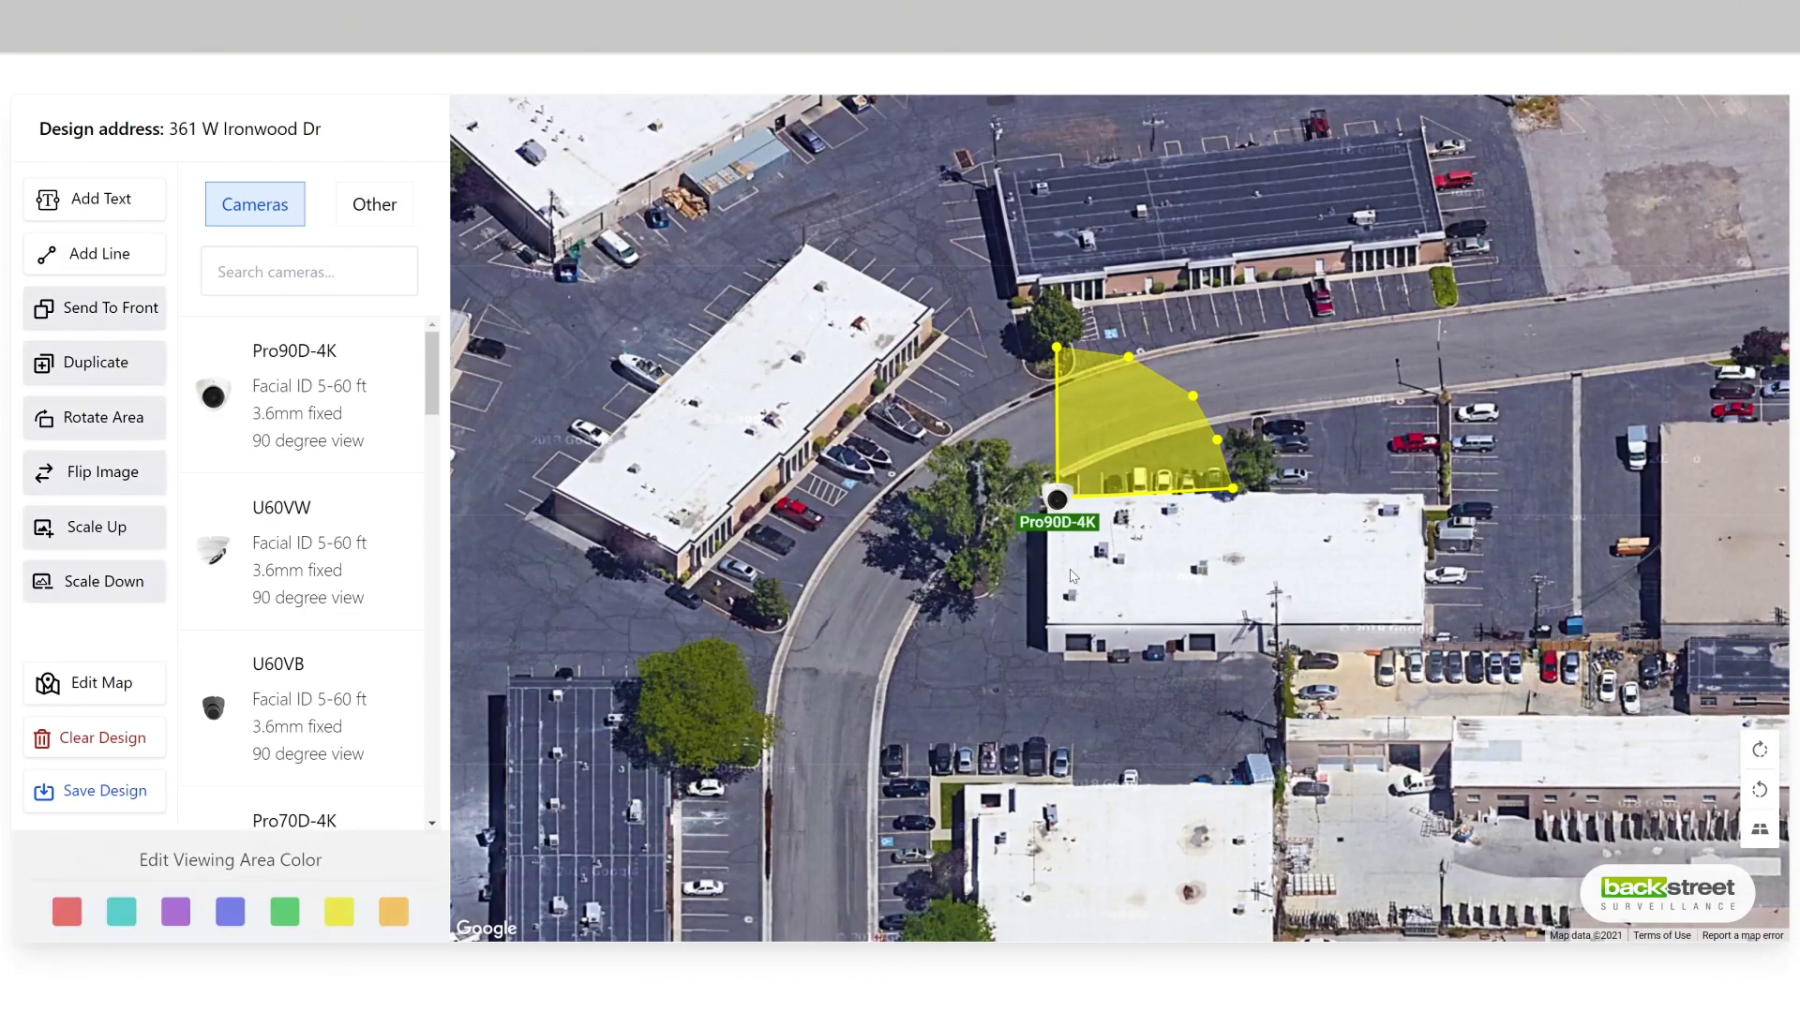
pyautogui.click(1060, 491)
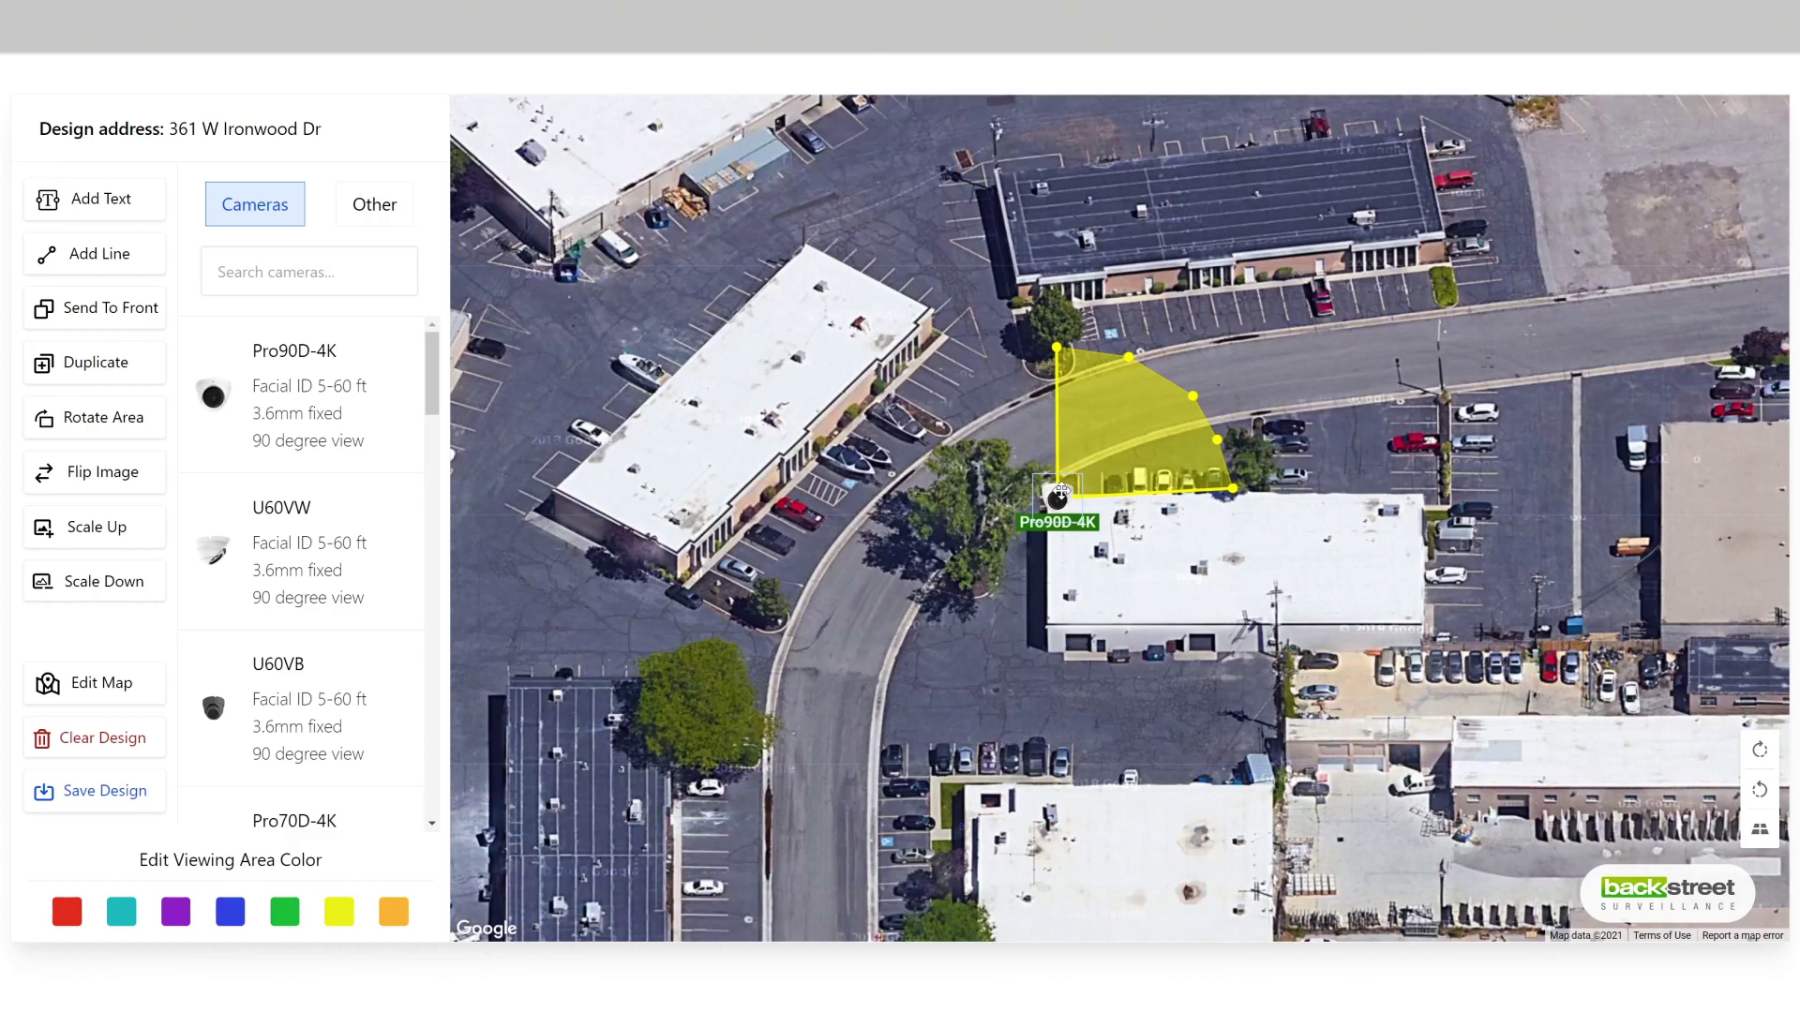
pyautogui.press('Delete')
# Step: Place a Pro120-4k at the top-left corner, fit its cone to the parking row, show Other equipment
pyautogui.scroll(-10, 362, 634)
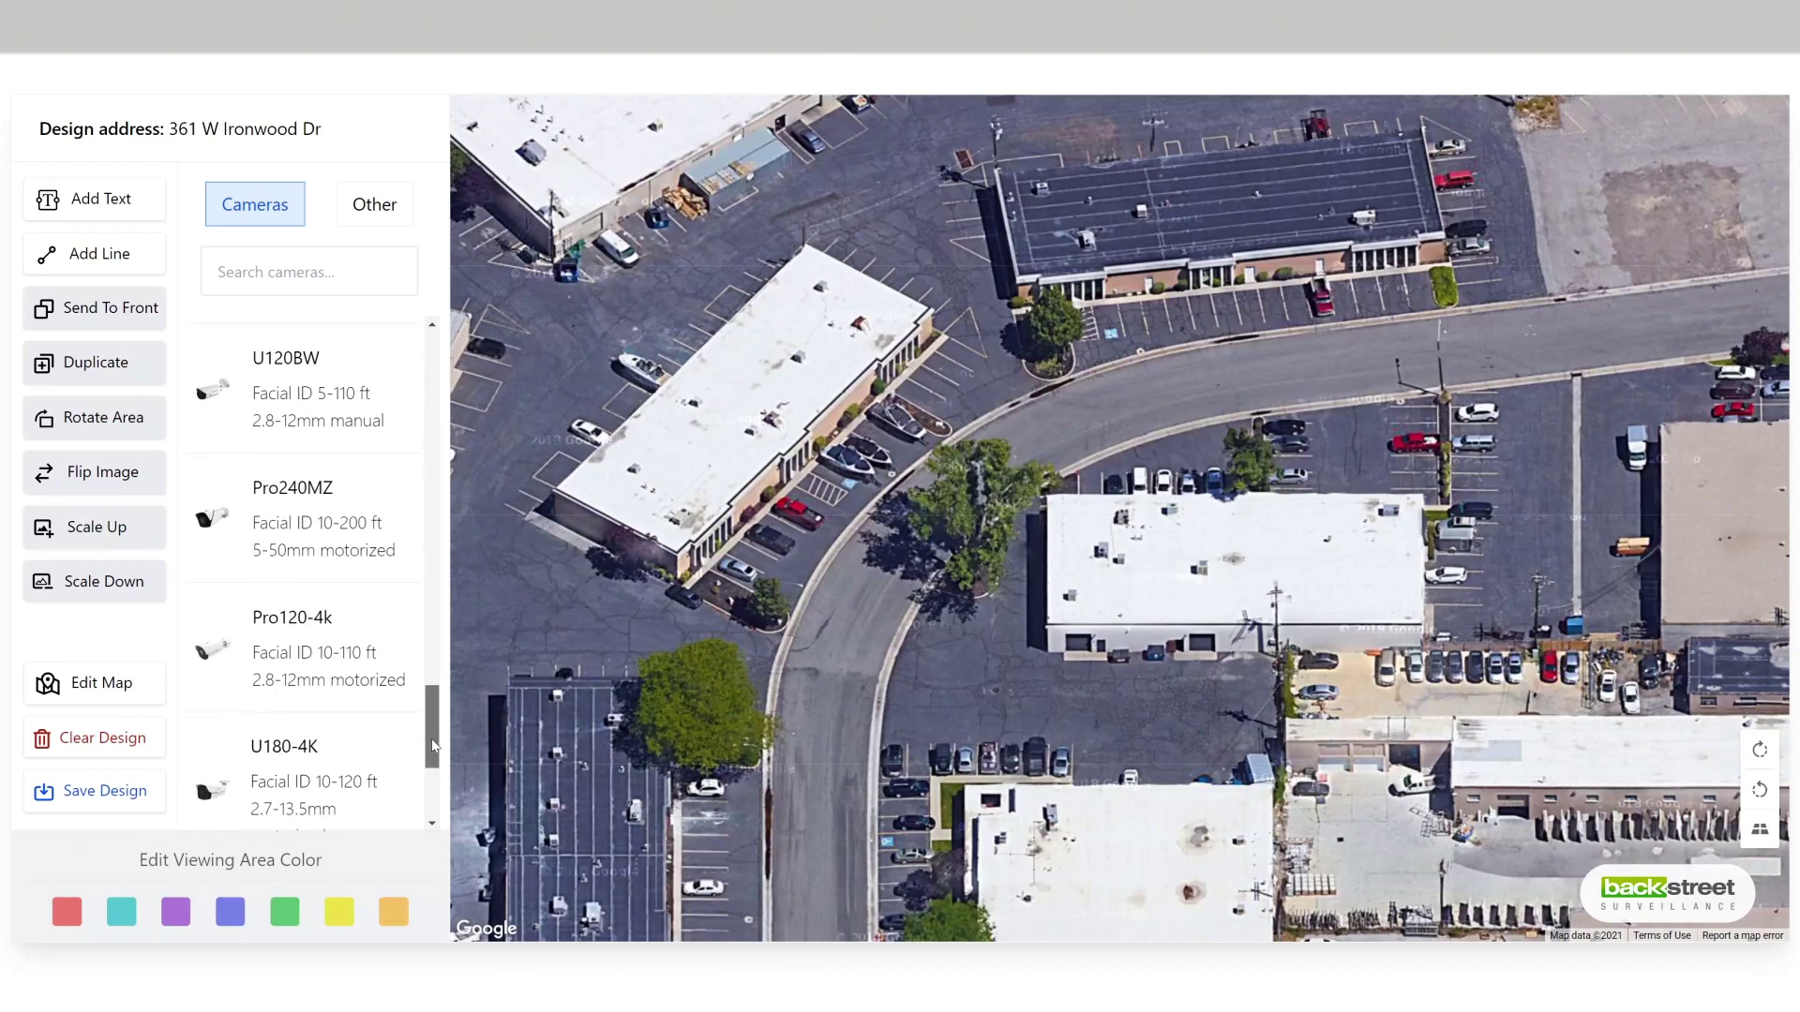
pyautogui.click(362, 634)
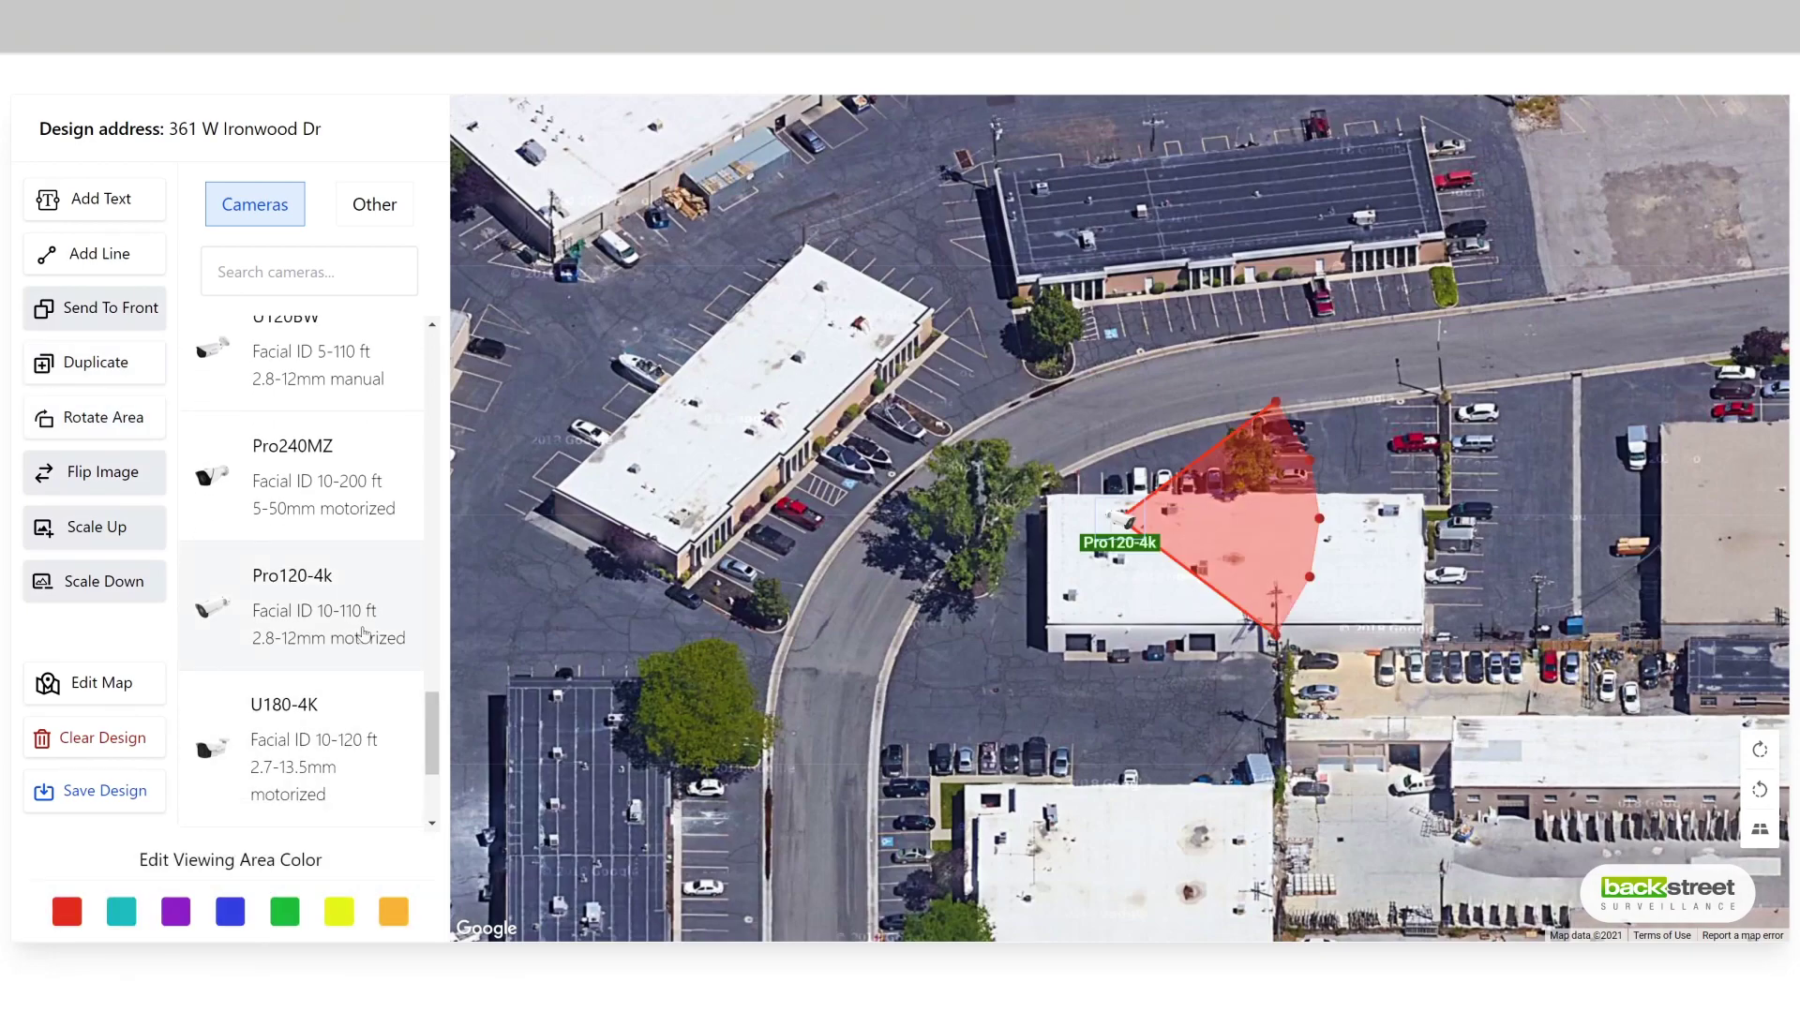
pyautogui.moveTo(1115, 519); pyautogui.dragTo(1053, 497)
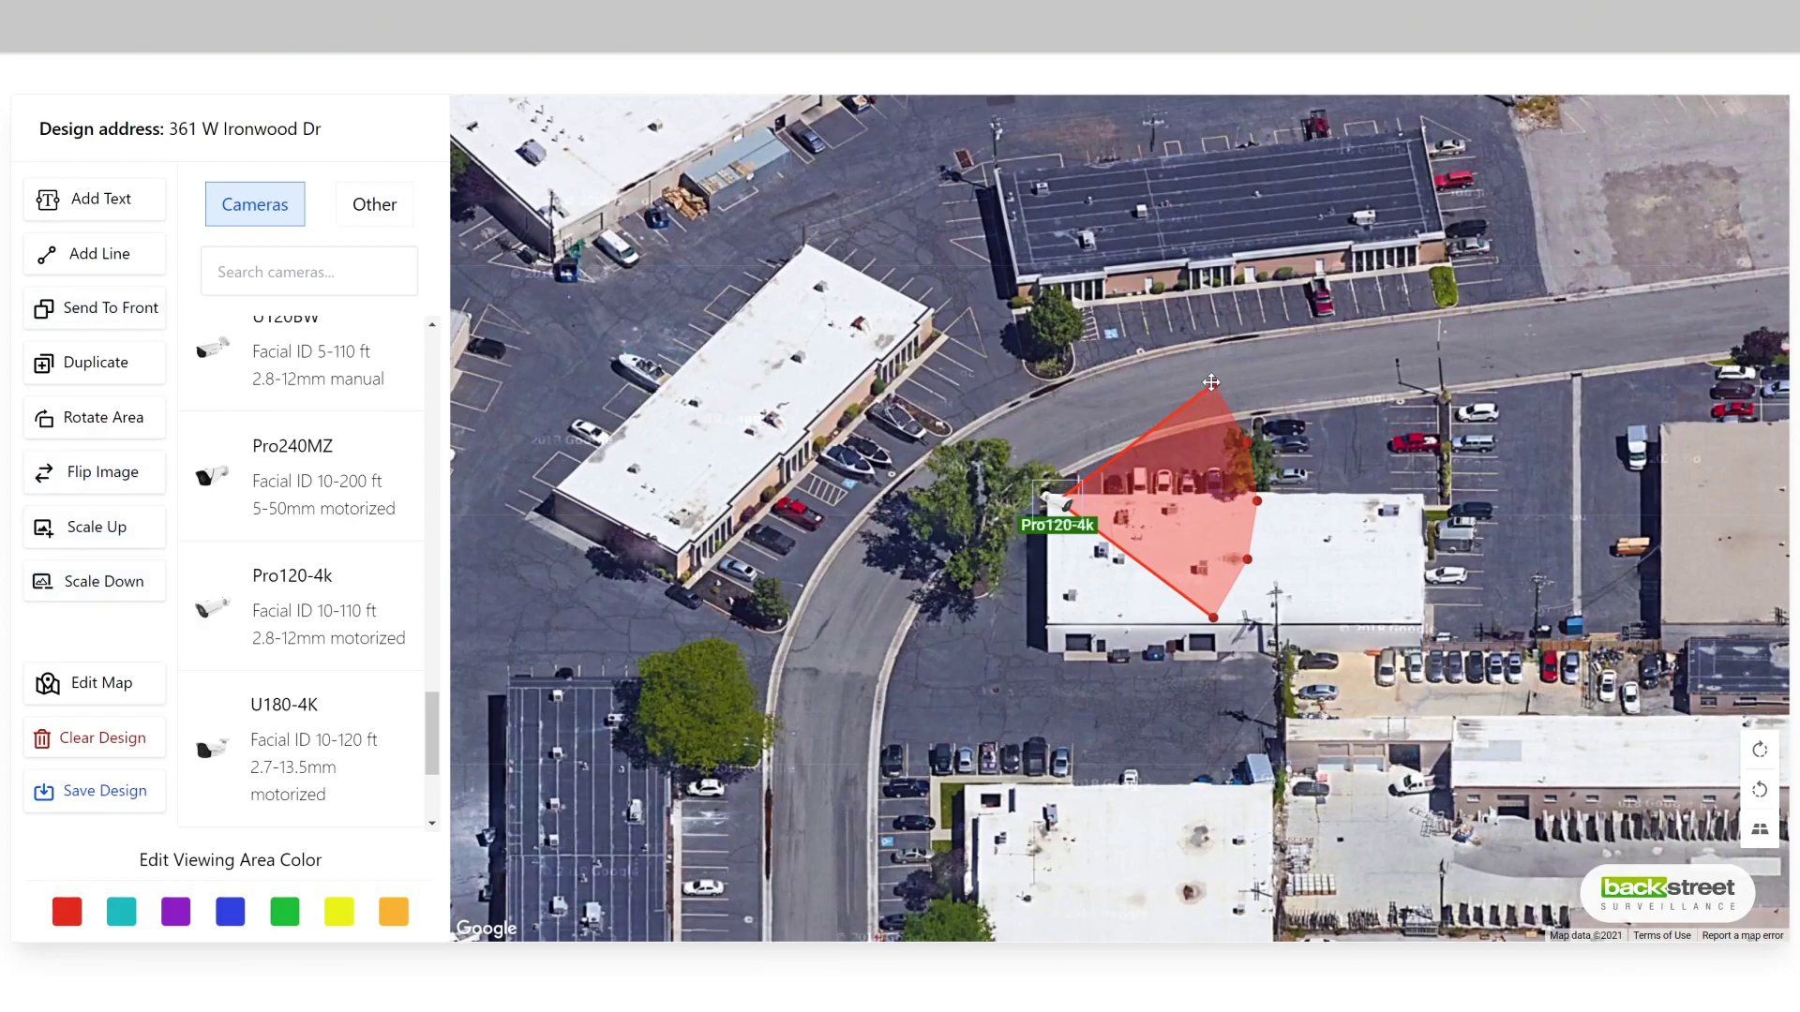
pyautogui.moveTo(1213, 384); pyautogui.dragTo(1059, 357)
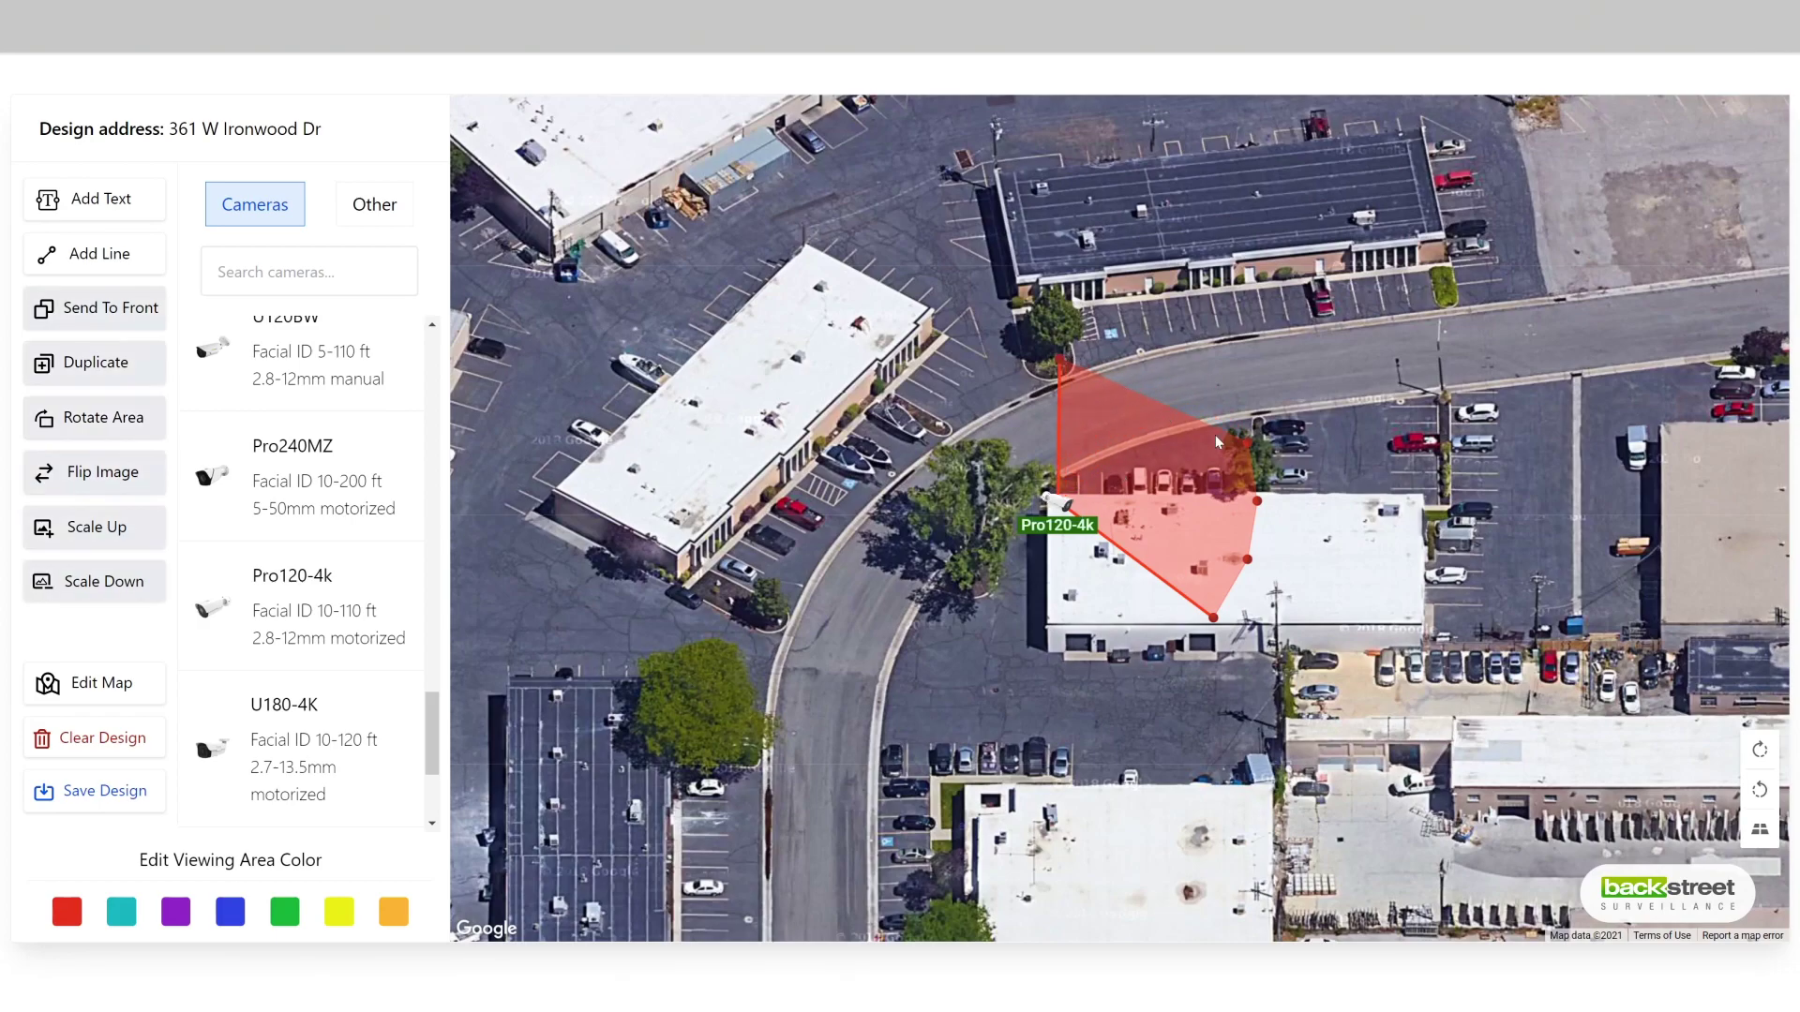
pyautogui.moveTo(1242, 441); pyautogui.dragTo(1260, 498)
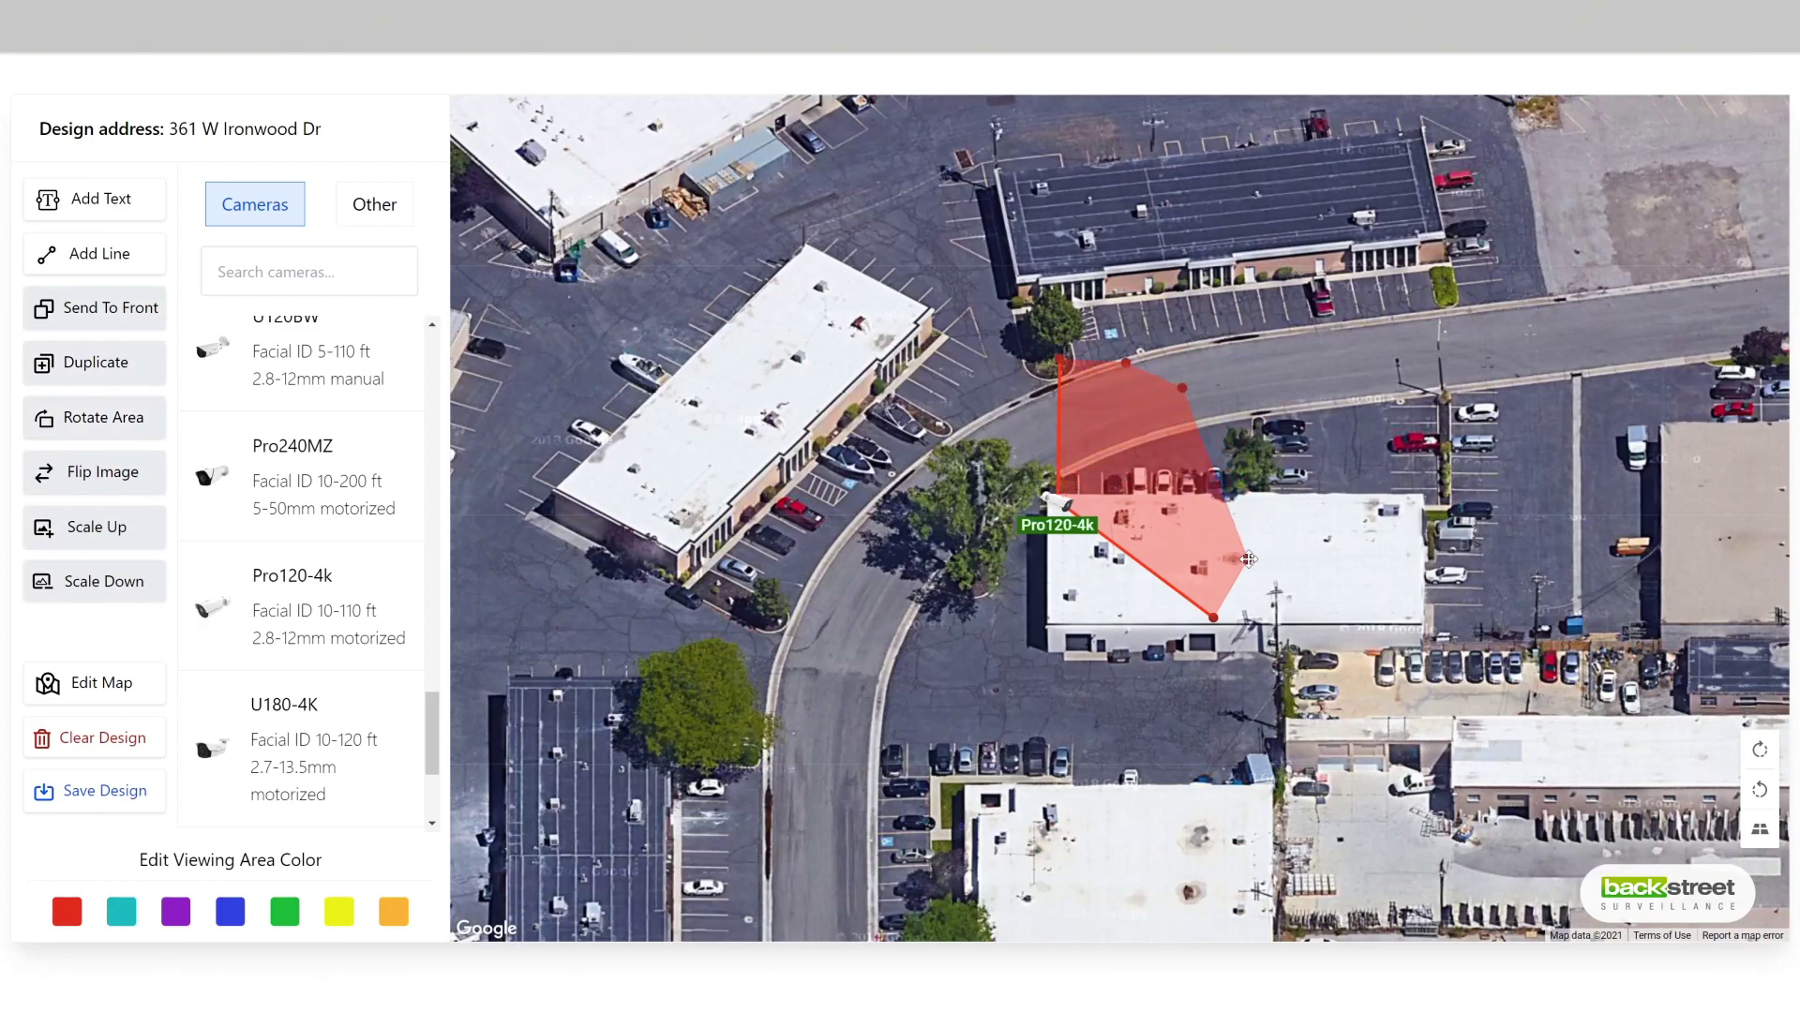
pyautogui.moveTo(1247, 559); pyautogui.dragTo(1228, 438)
pyautogui.moveTo(1213, 618); pyautogui.dragTo(1236, 498)
pyautogui.moveTo(1065, 498); pyautogui.dragTo(1066, 492)
pyautogui.click(681, 802)
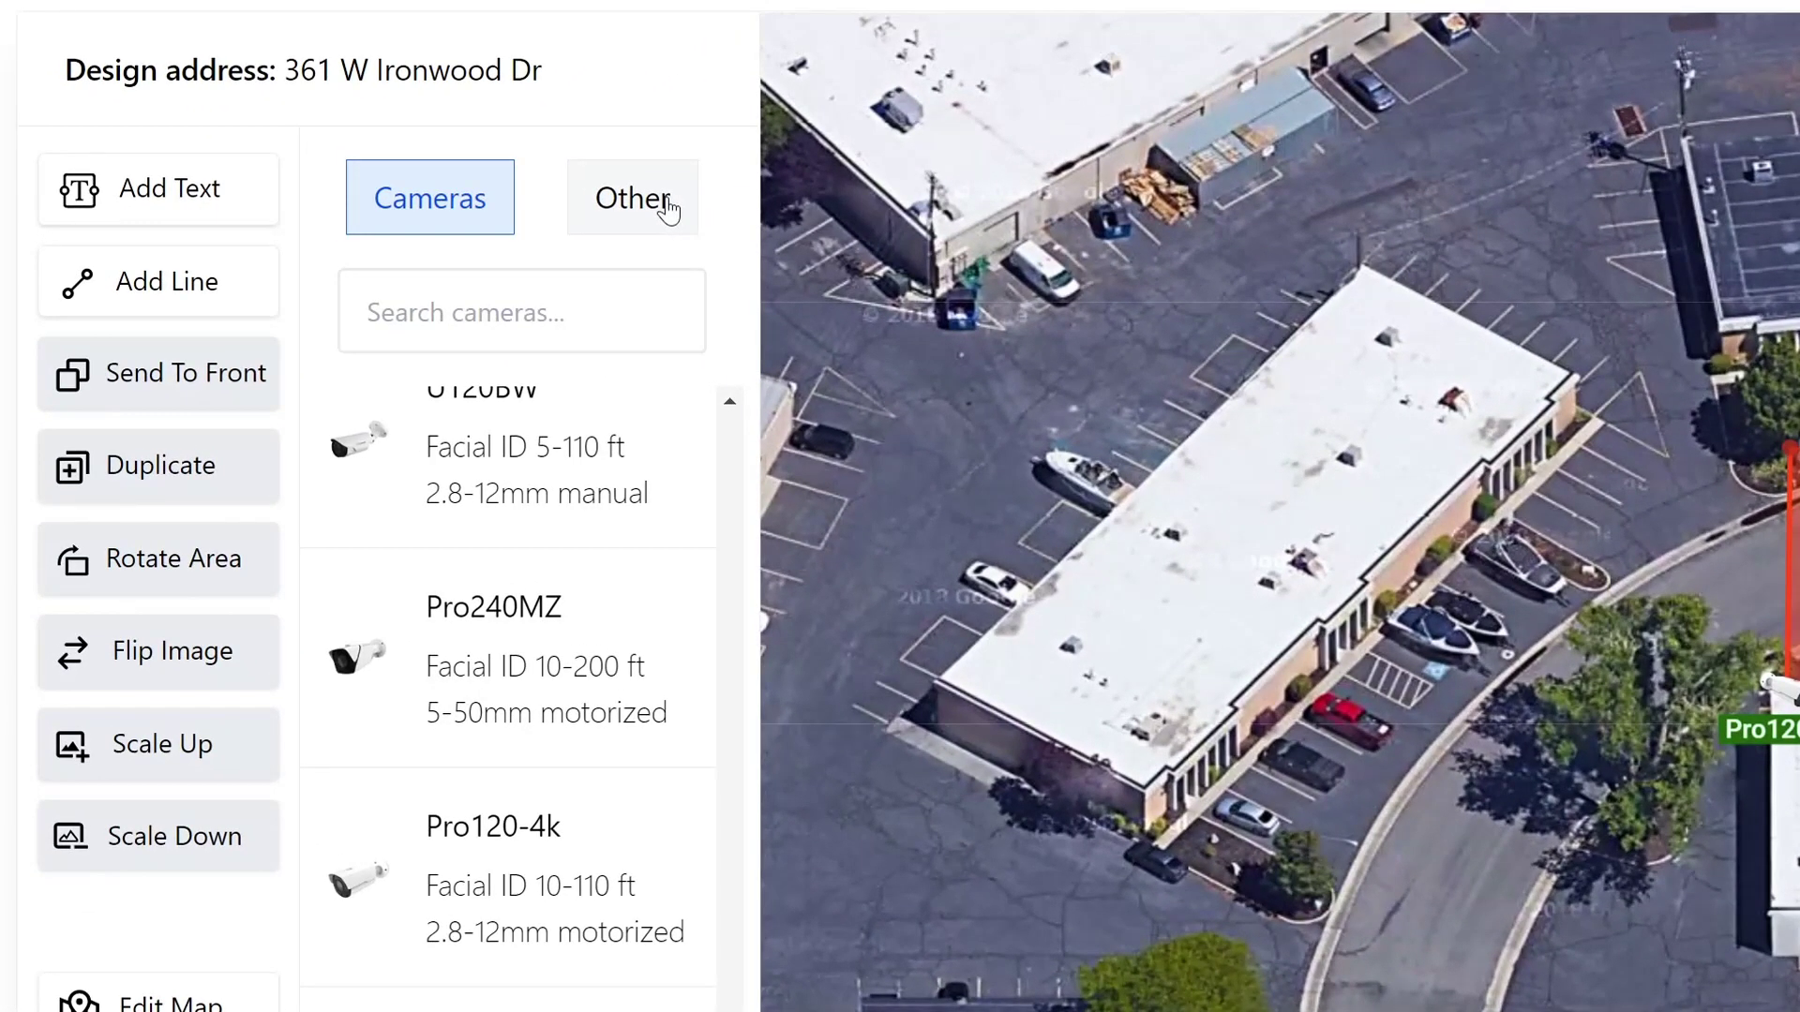
pyautogui.click(669, 210)
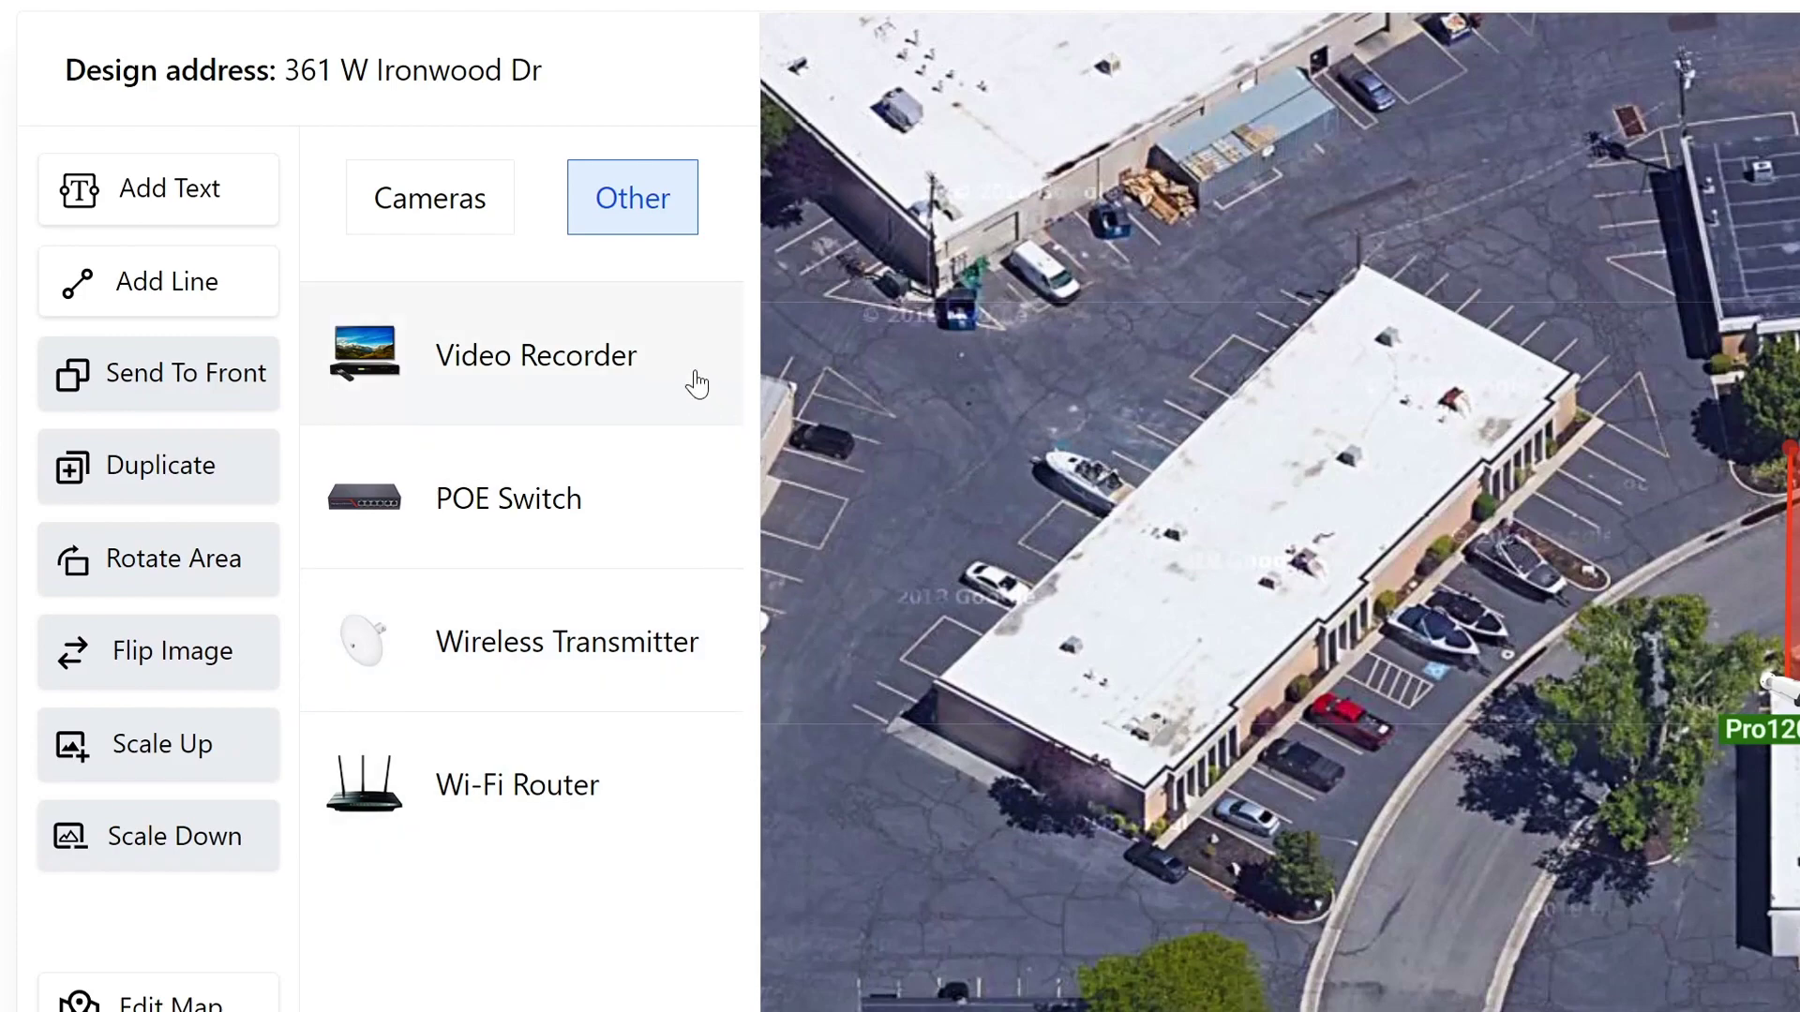
# Step: Put a POE switch on the rooftop and add an NVR video recorder beside it
pyautogui.click(651, 522)
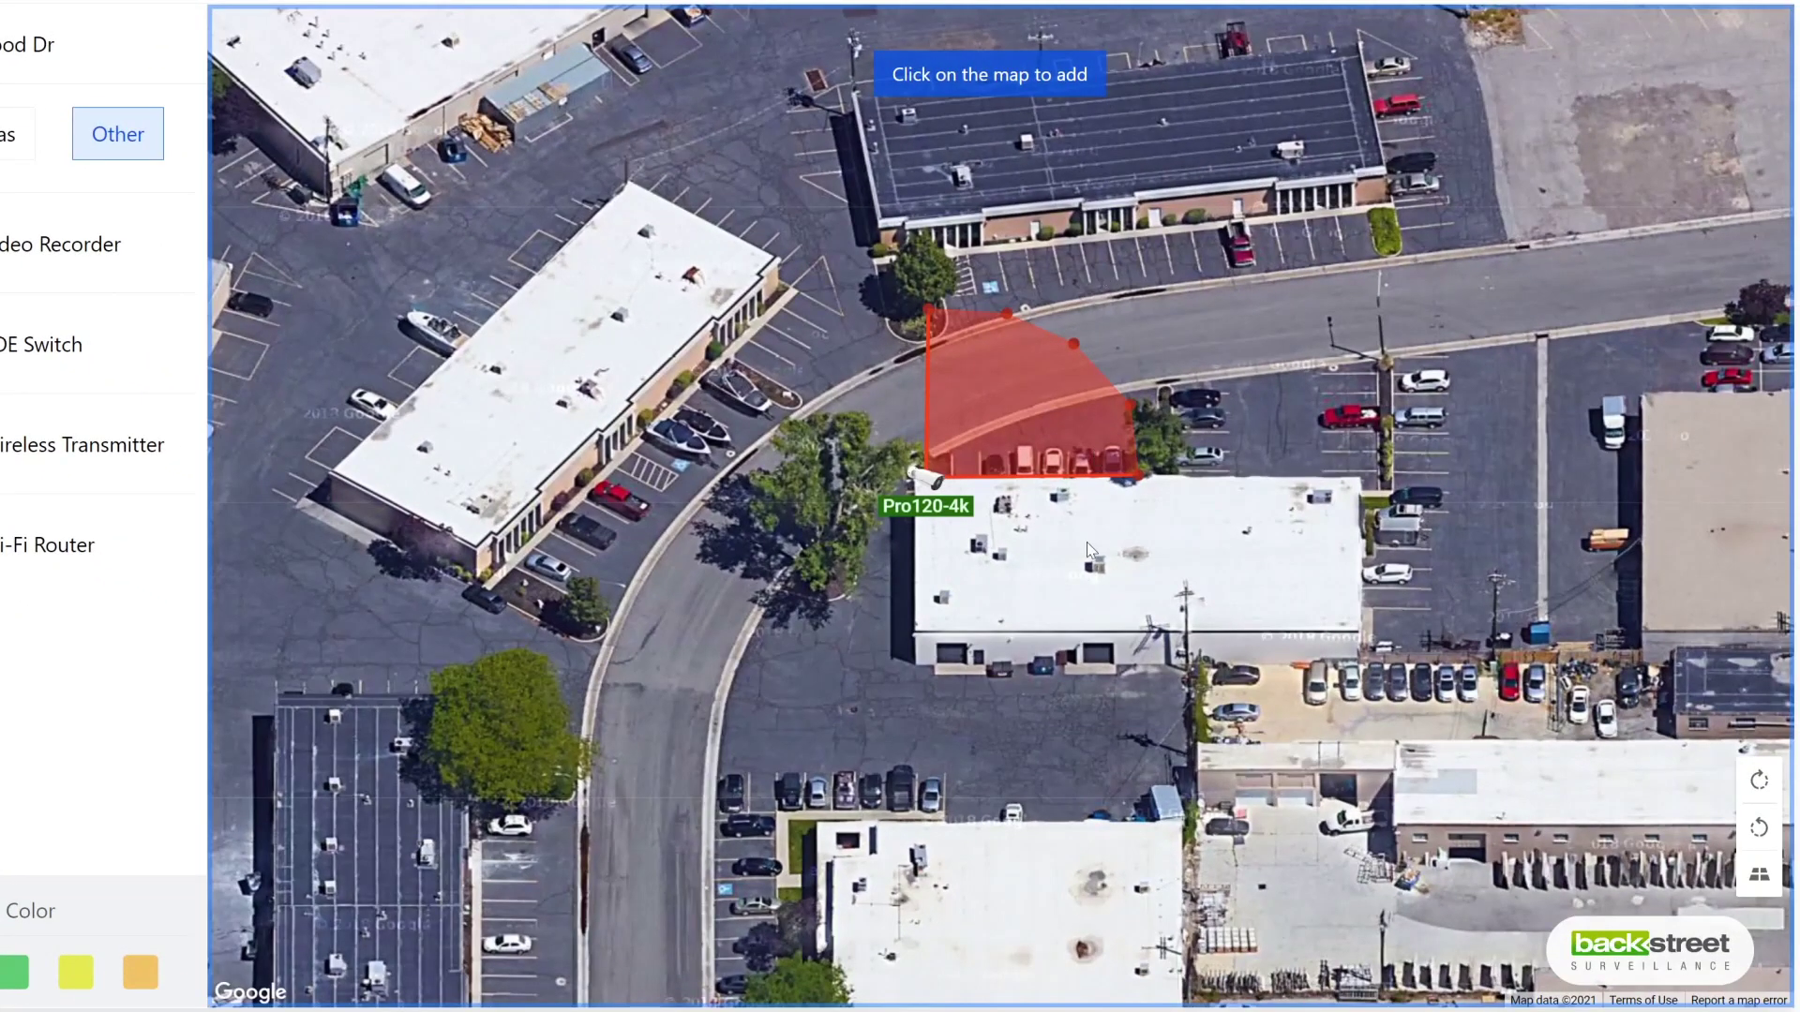
pyautogui.click(1087, 542)
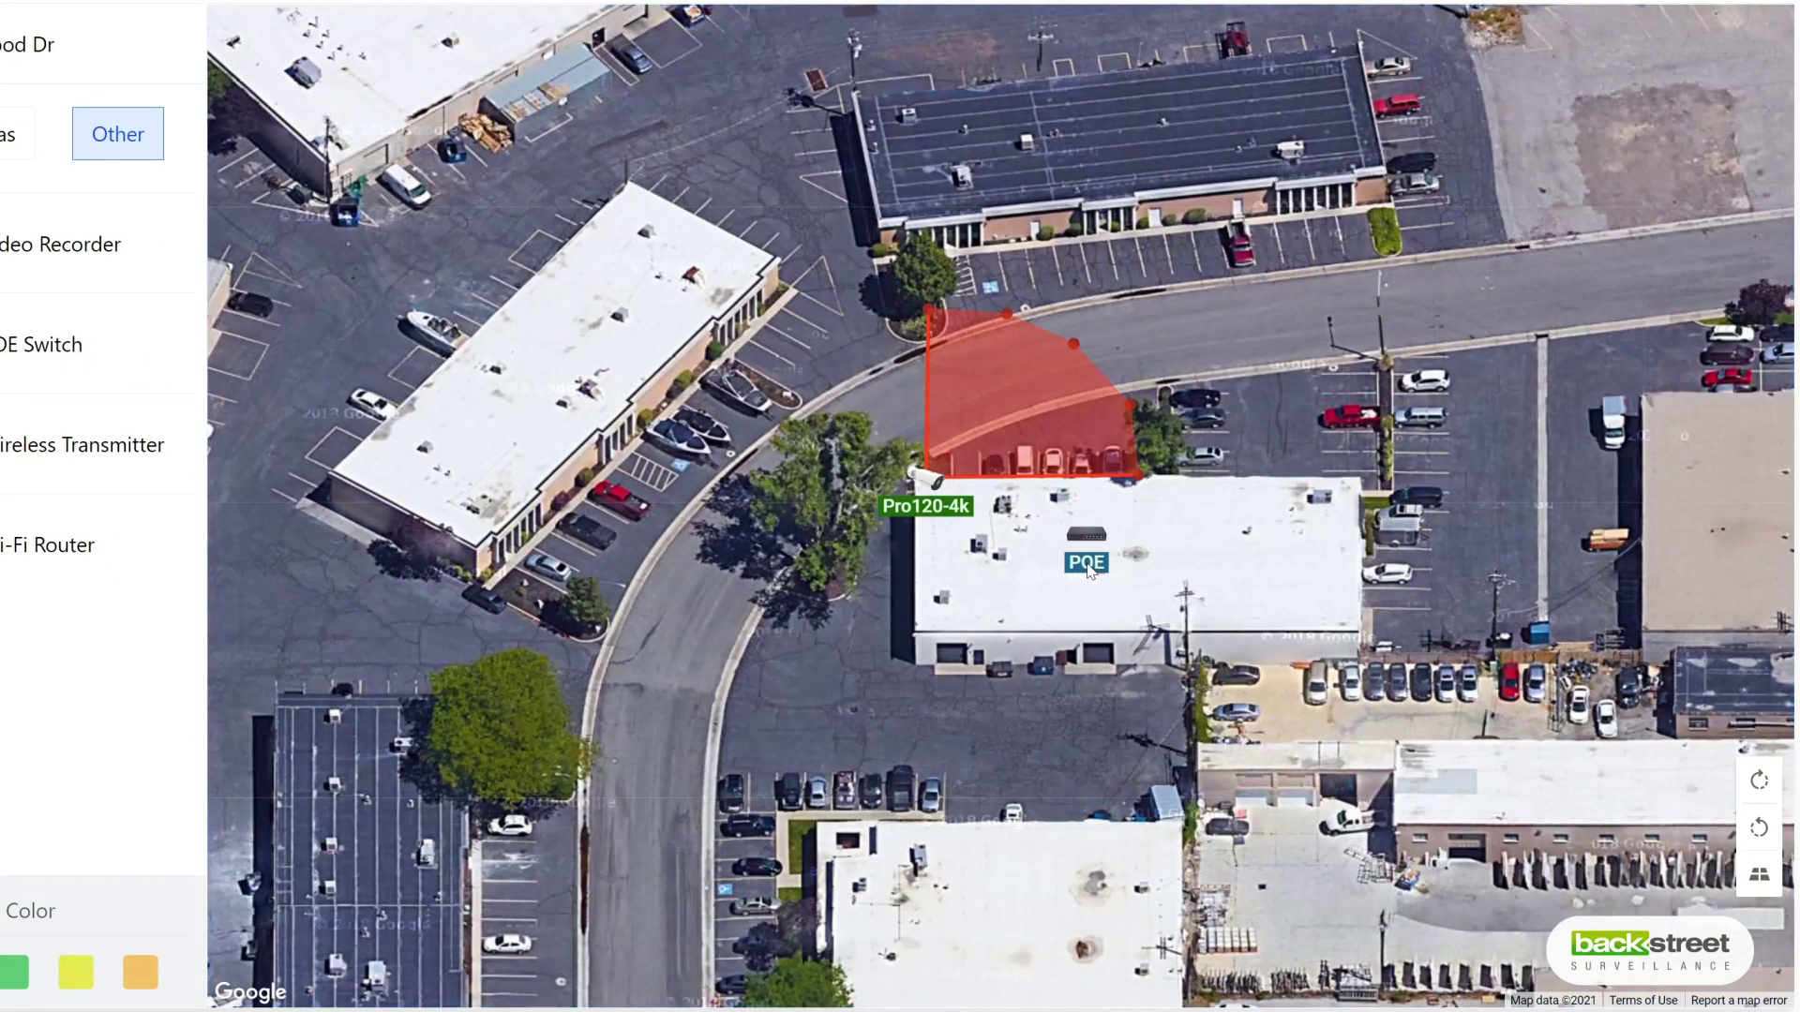
pyautogui.moveTo(1085, 536); pyautogui.dragTo(1198, 549)
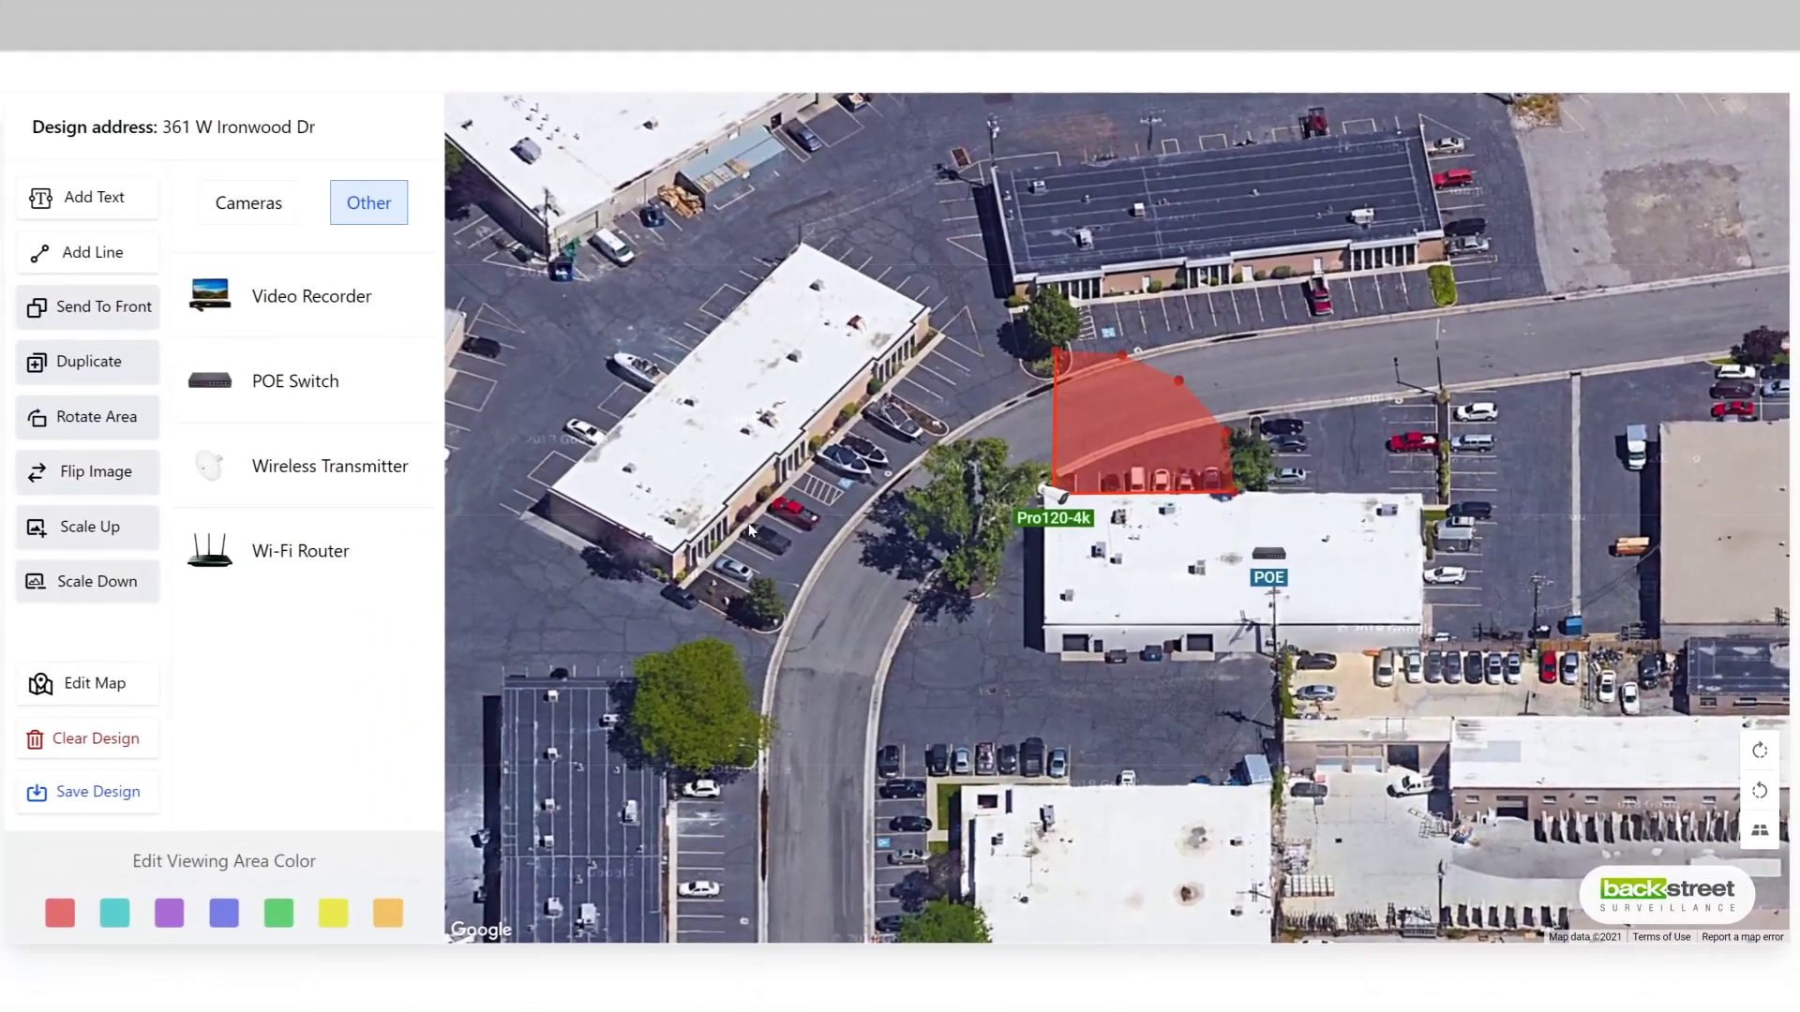
pyautogui.click(310, 296)
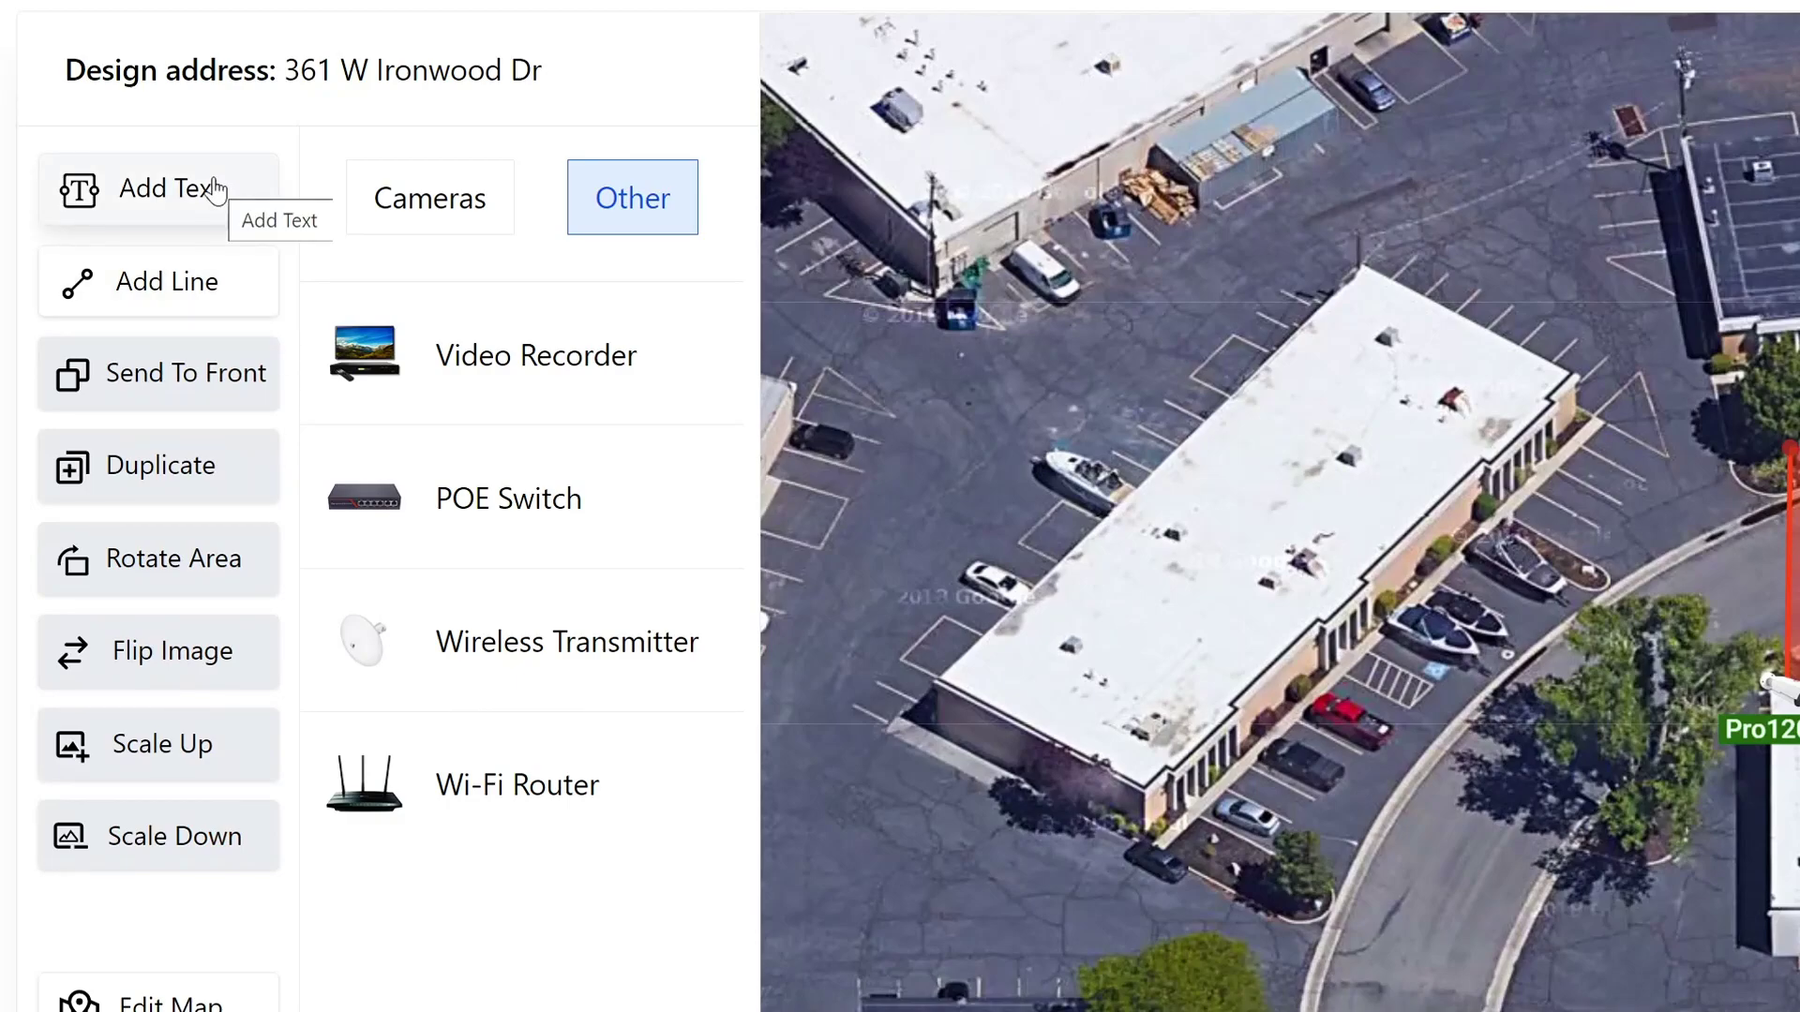
# Step: Add a 'Backdoor' text label and move it down to the building's lower edge
pyautogui.click(214, 190)
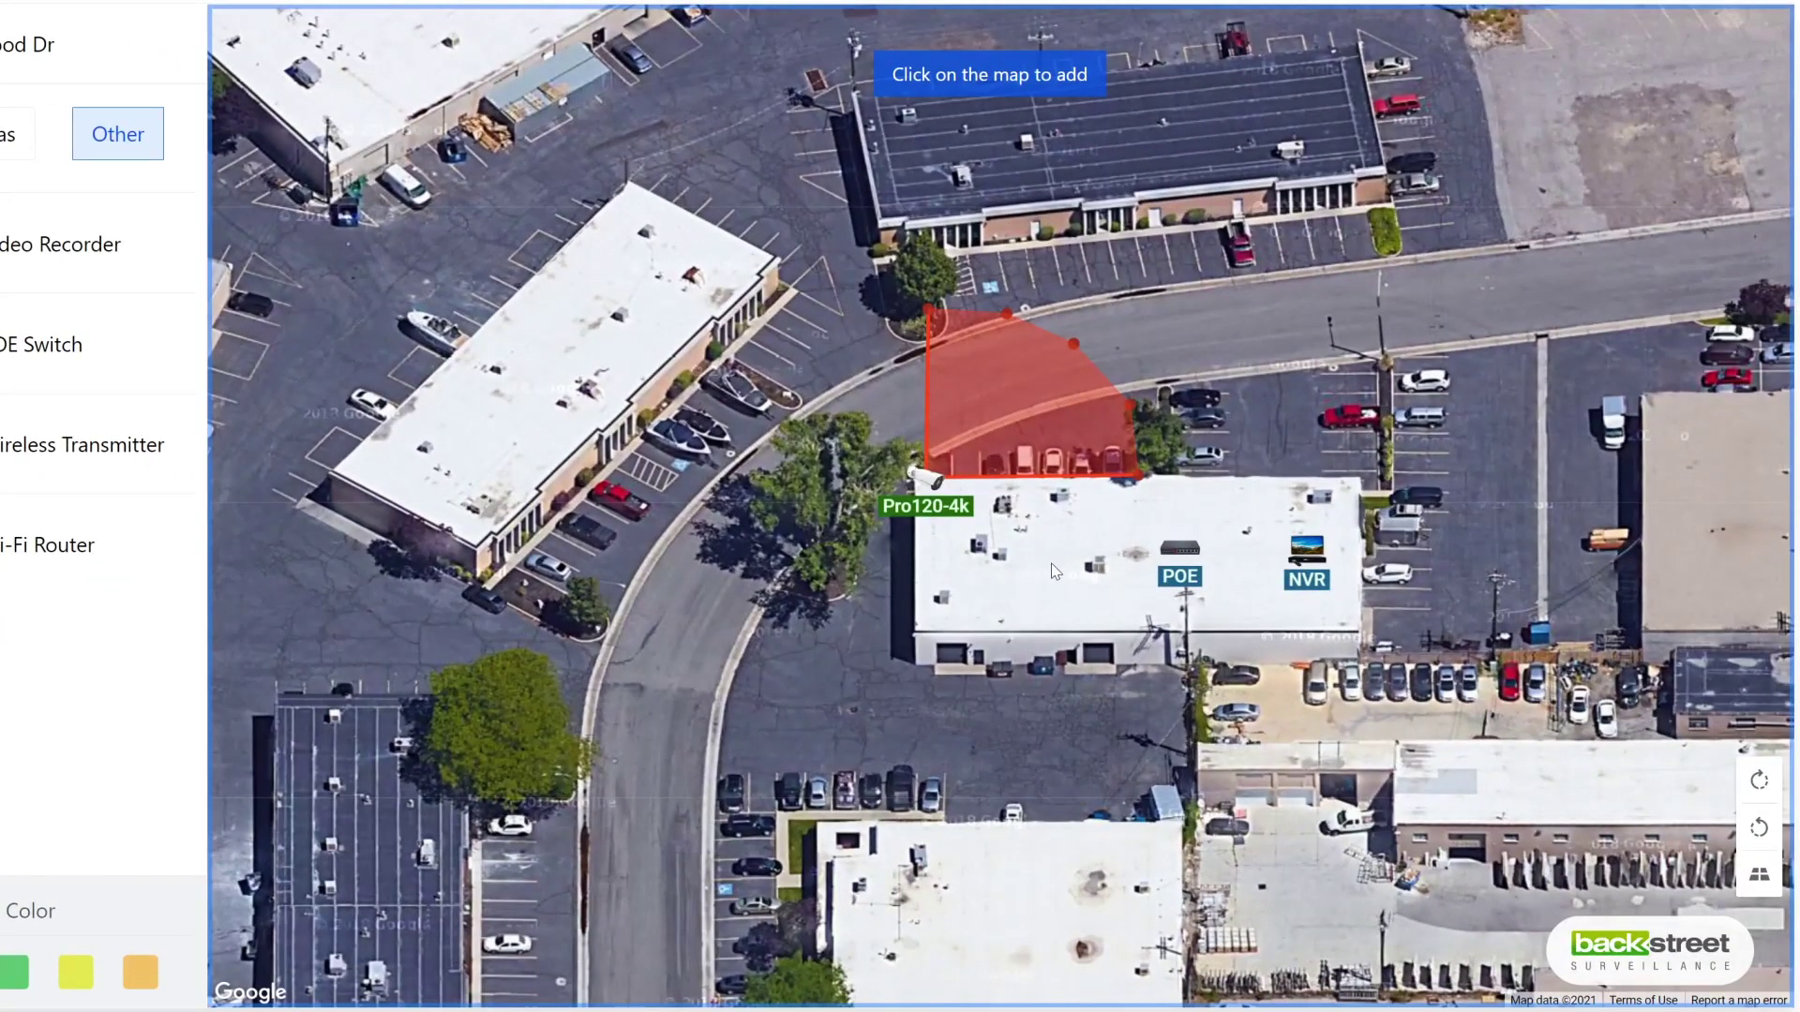
pyautogui.click(1053, 571)
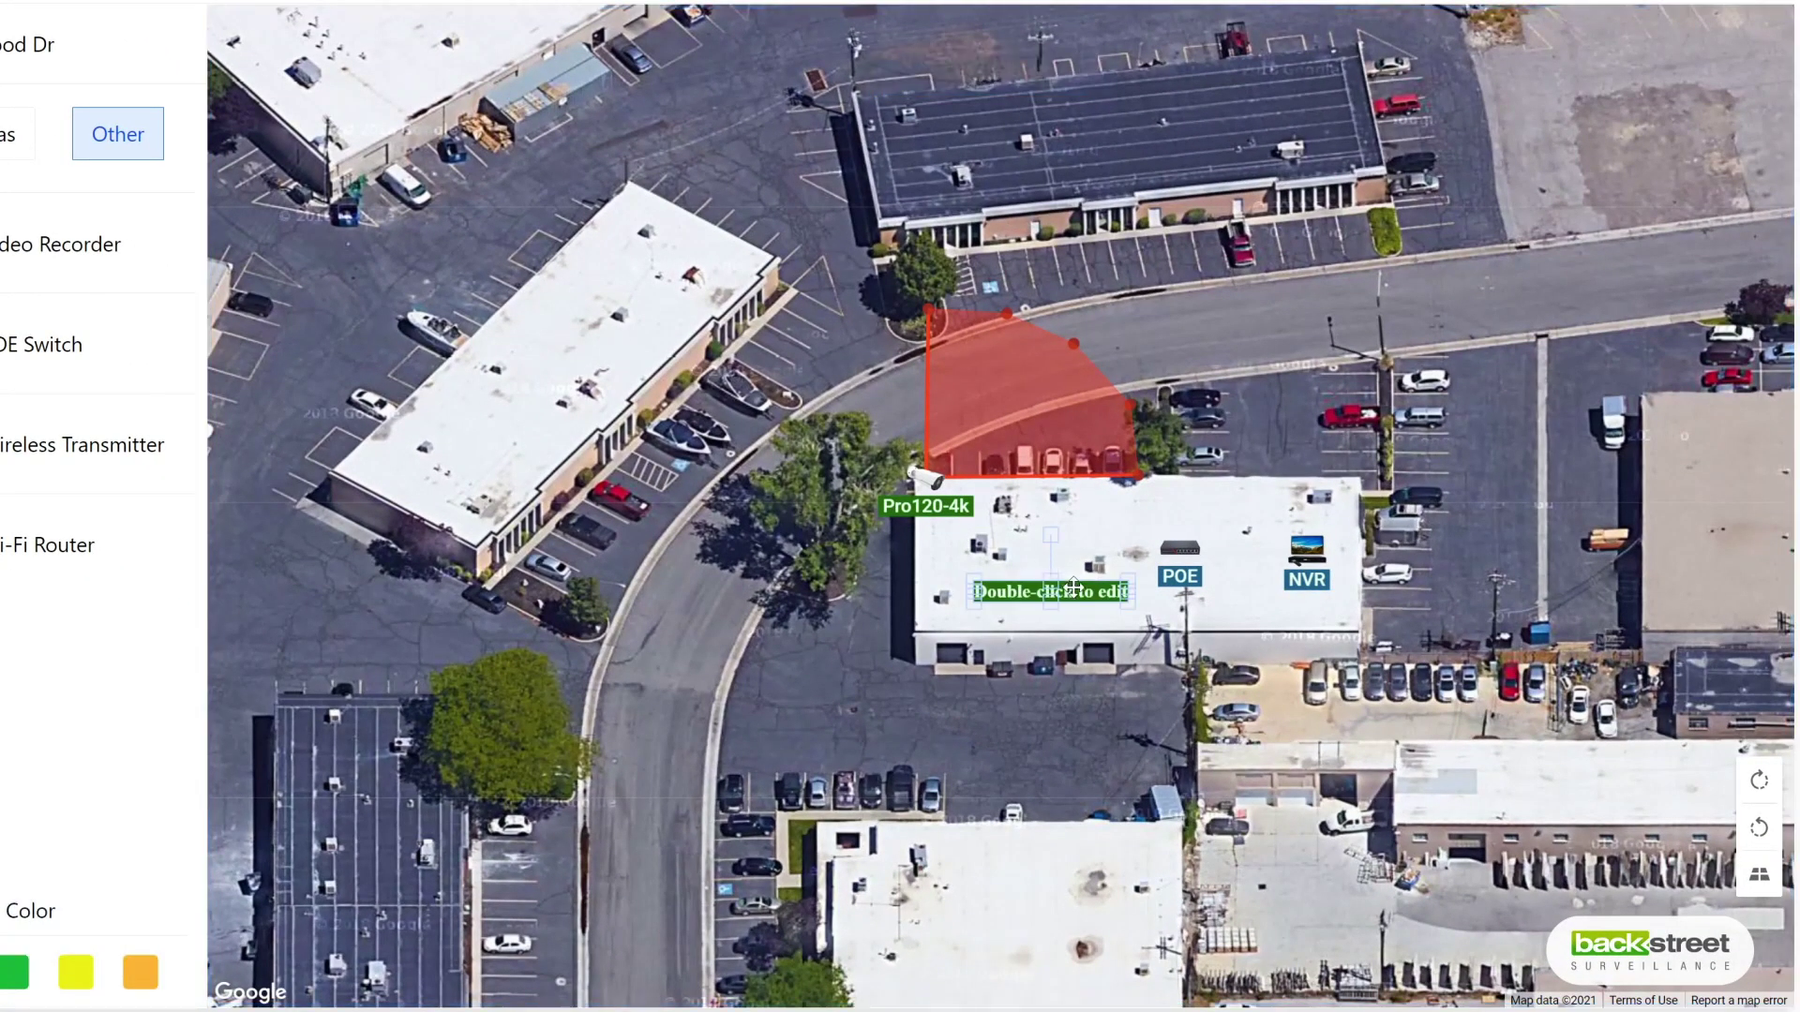
pyautogui.doubleClick(1073, 587)
pyautogui.hotkey('ctrl', 'a')
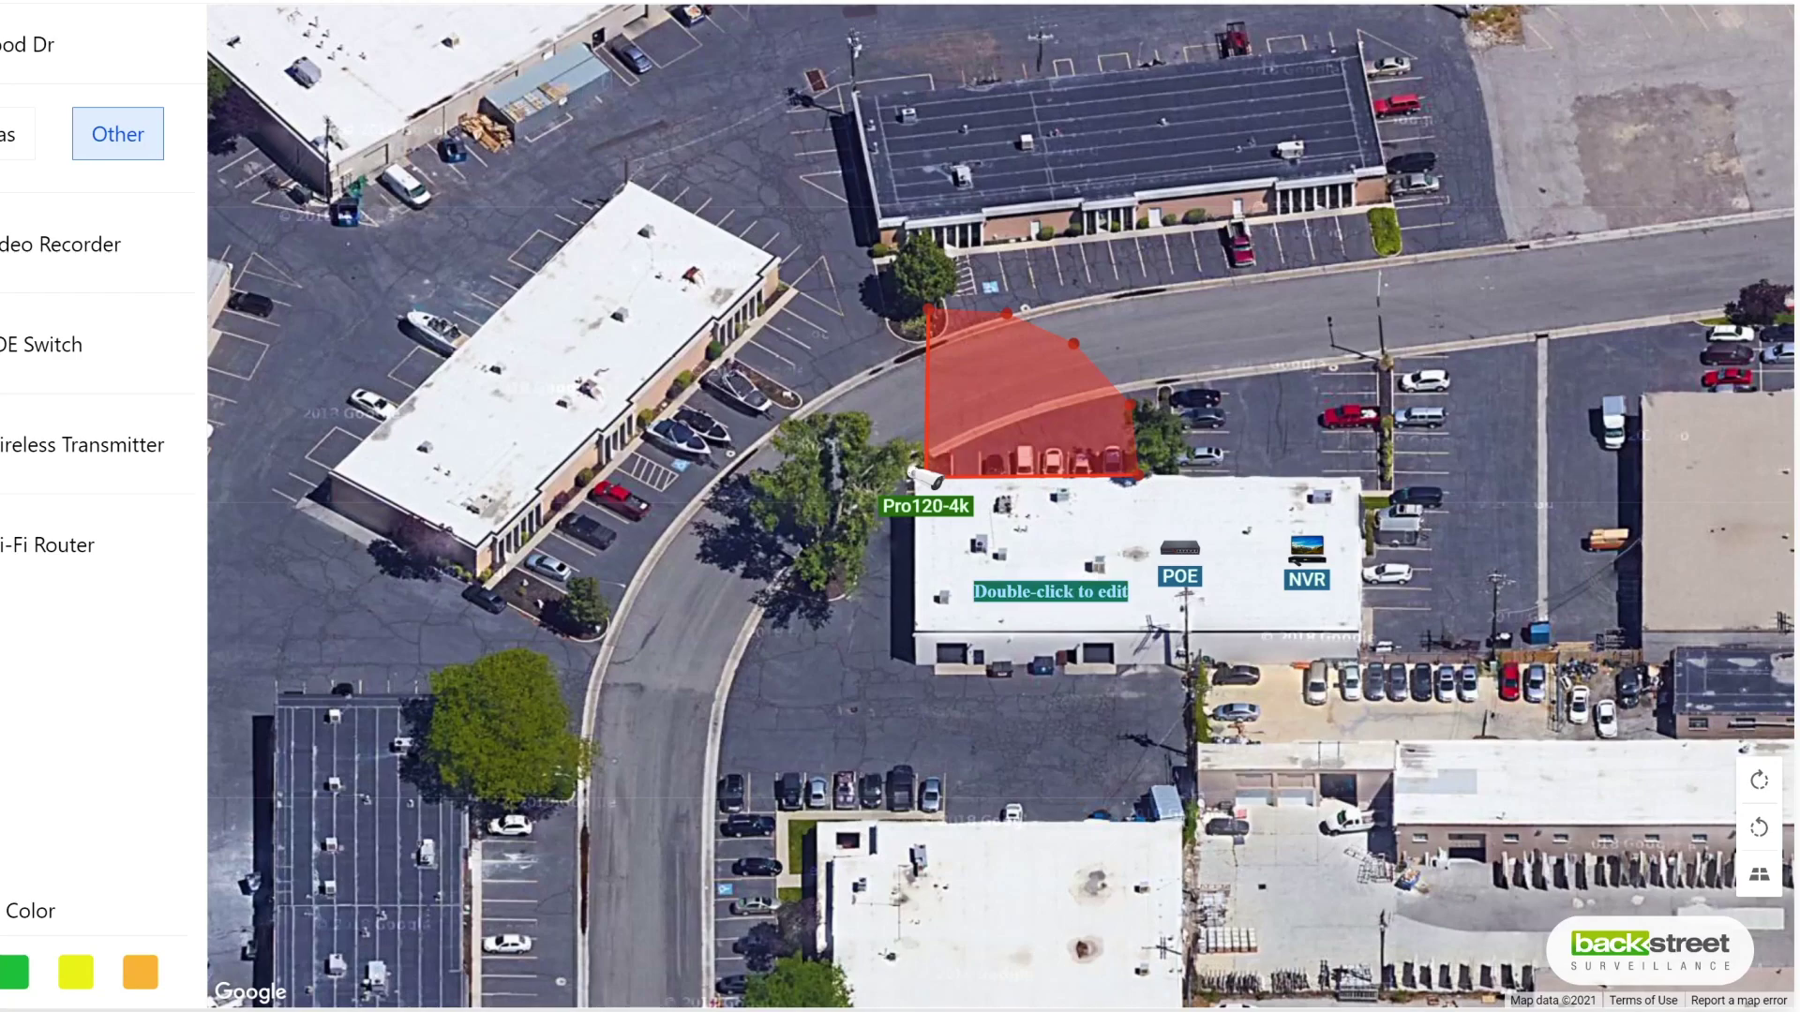
pyautogui.write('Backdoor')
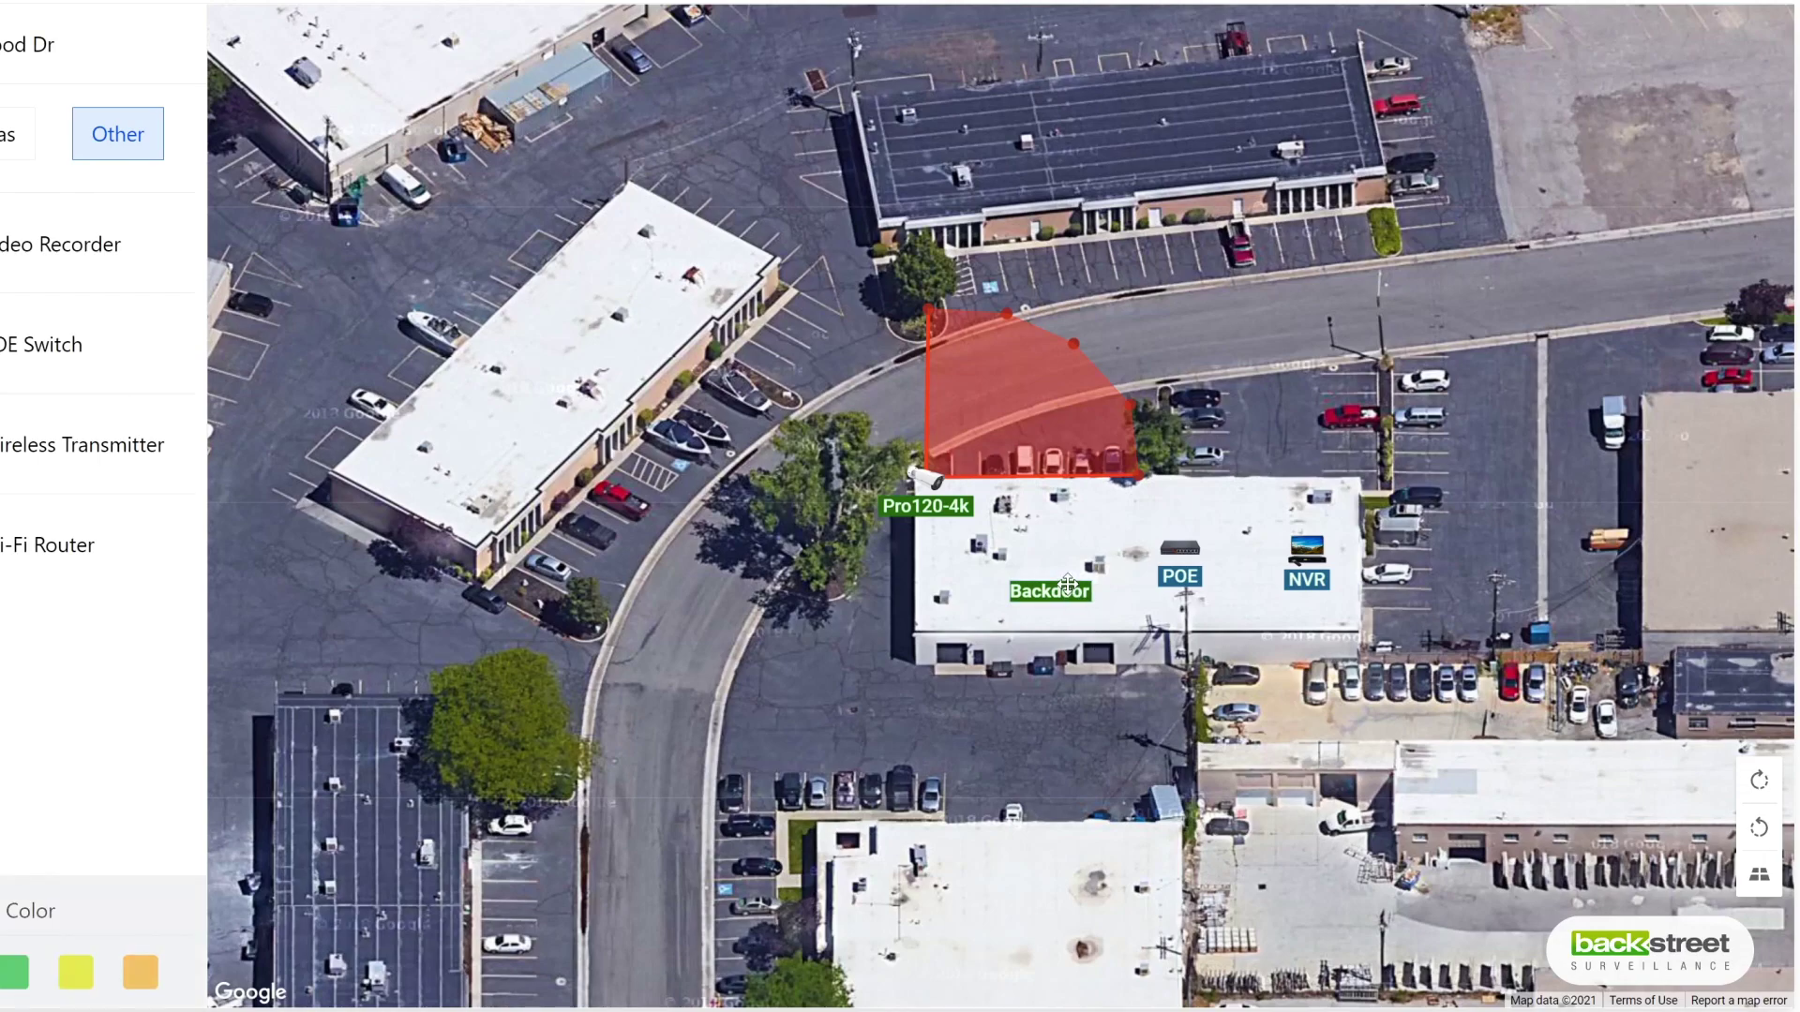
pyautogui.moveTo(1070, 585); pyautogui.dragTo(1112, 622)
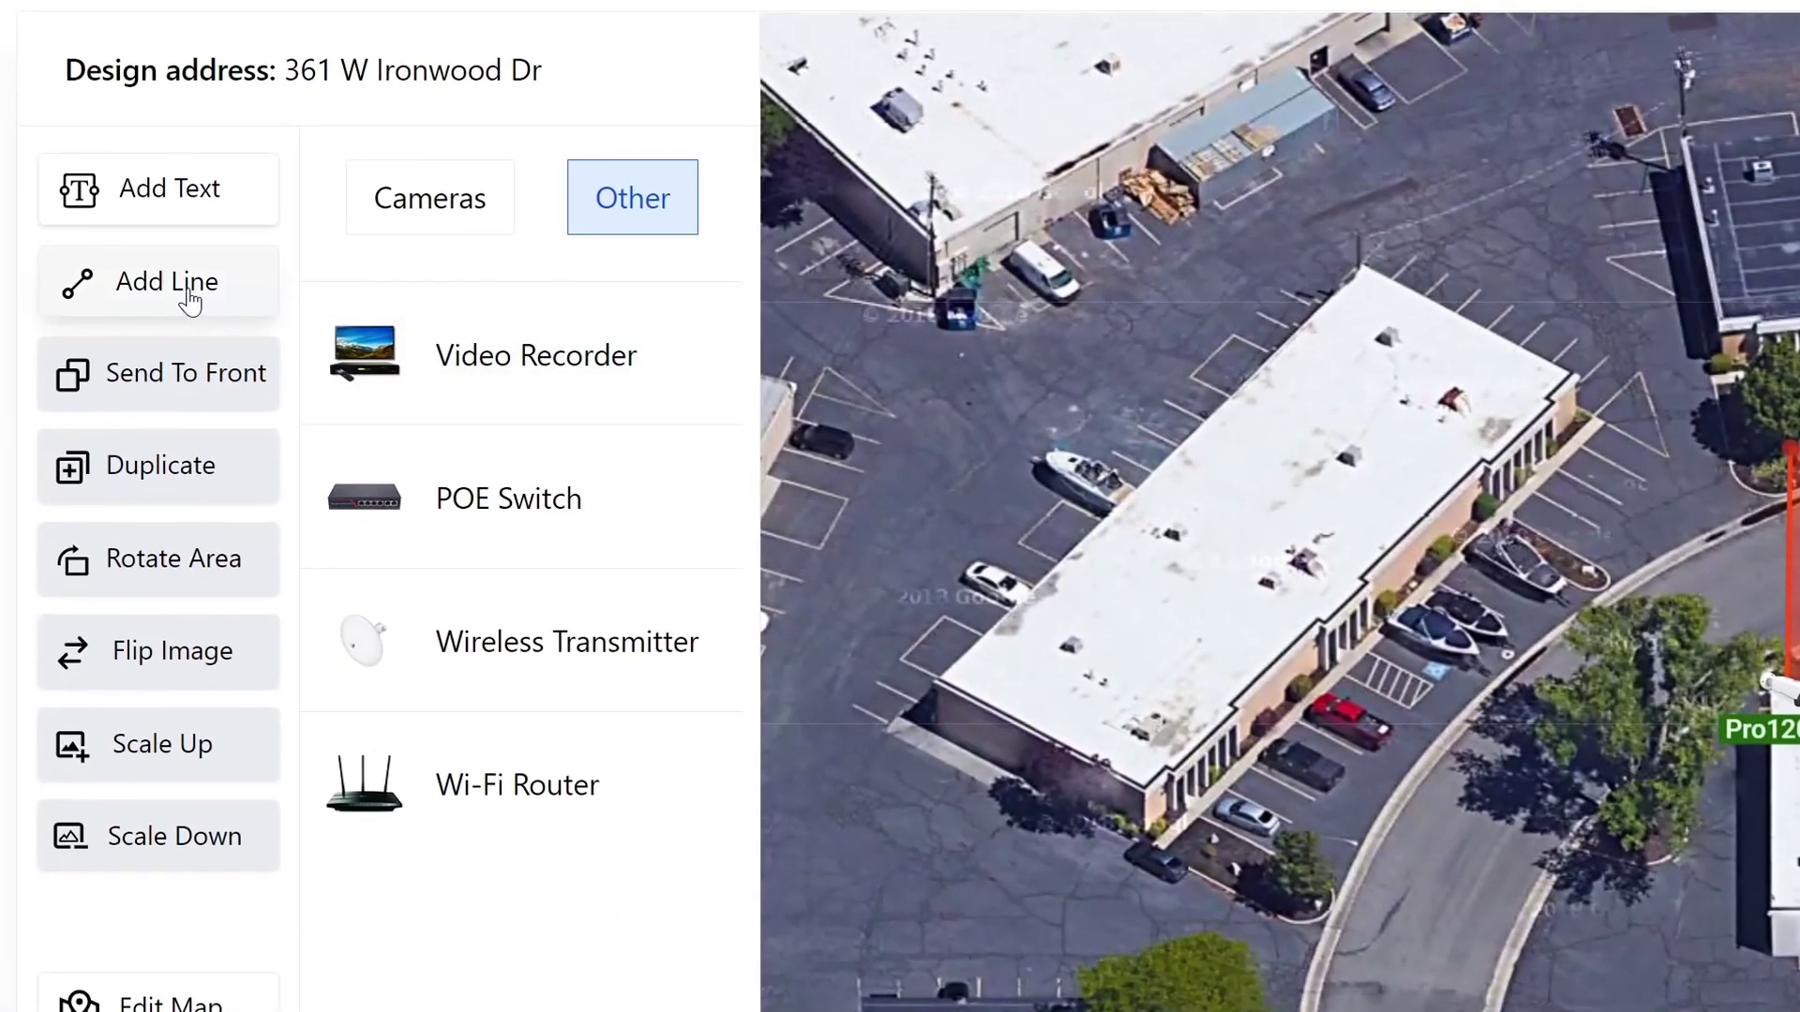
# Step: Draw a line from the Pro120-4k camera to the POE switch and colour it green
pyautogui.click(191, 299)
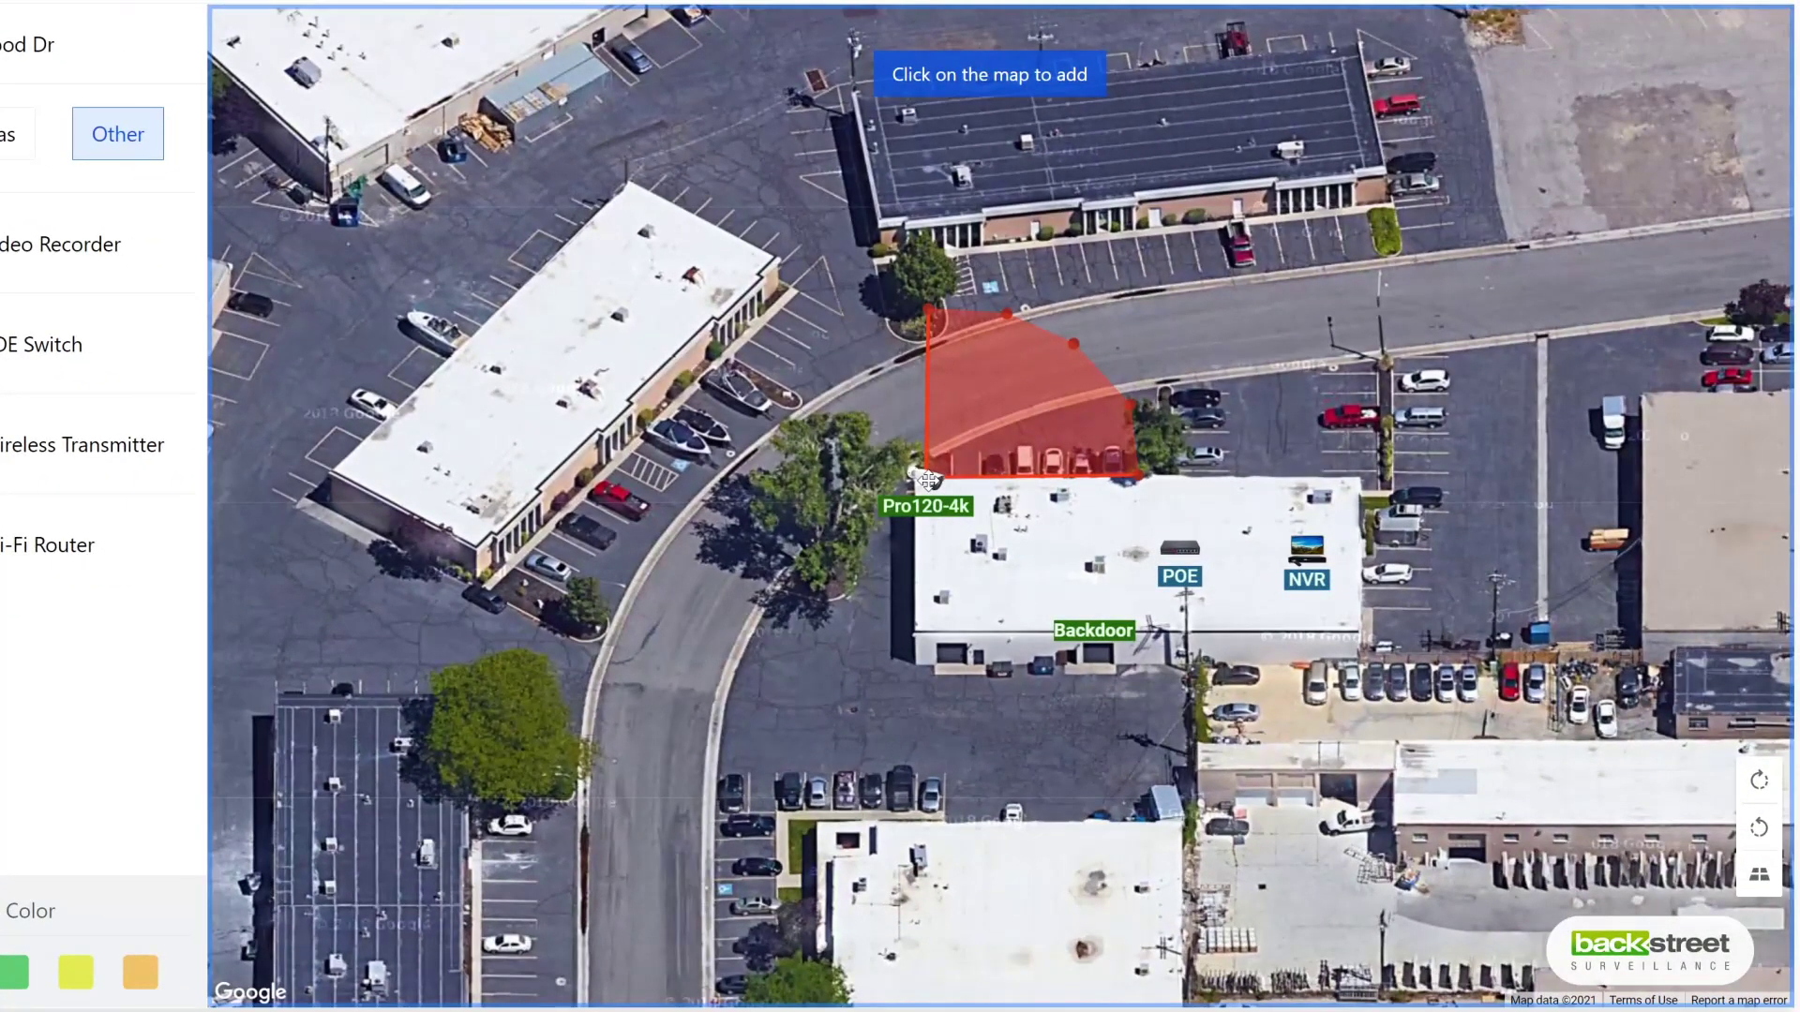
pyautogui.click(928, 481)
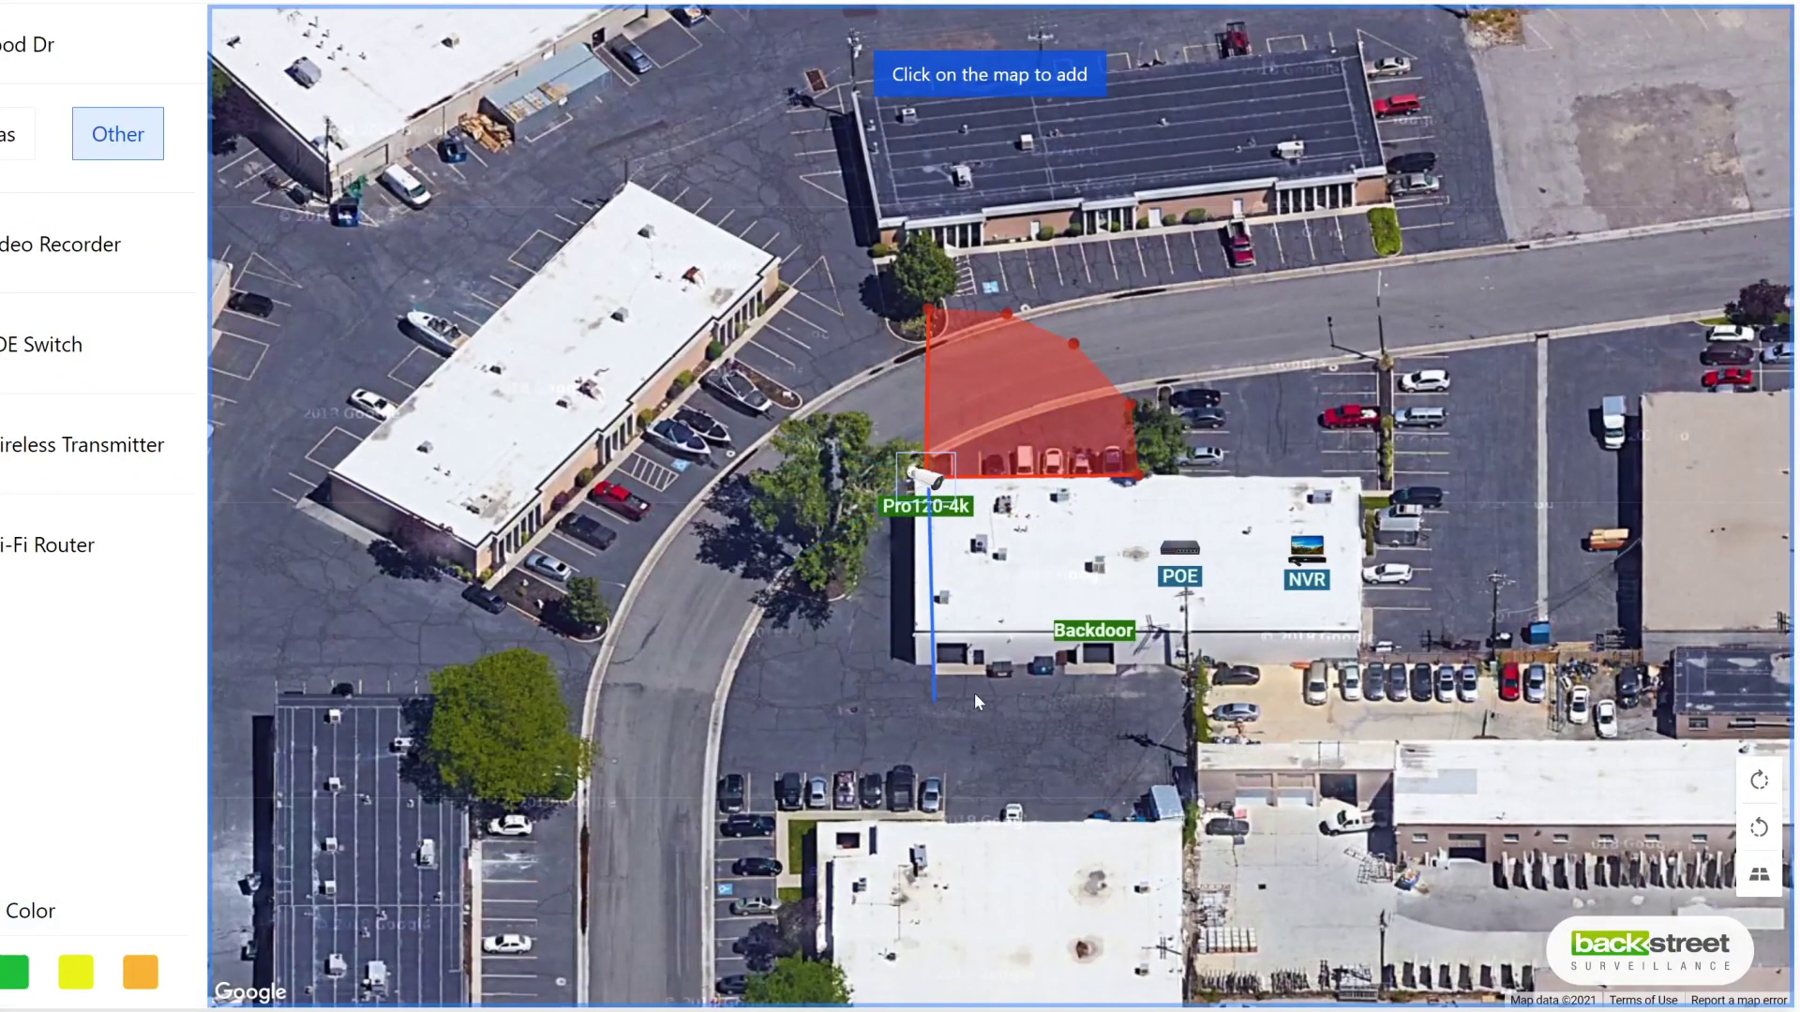
pyautogui.click(1180, 546)
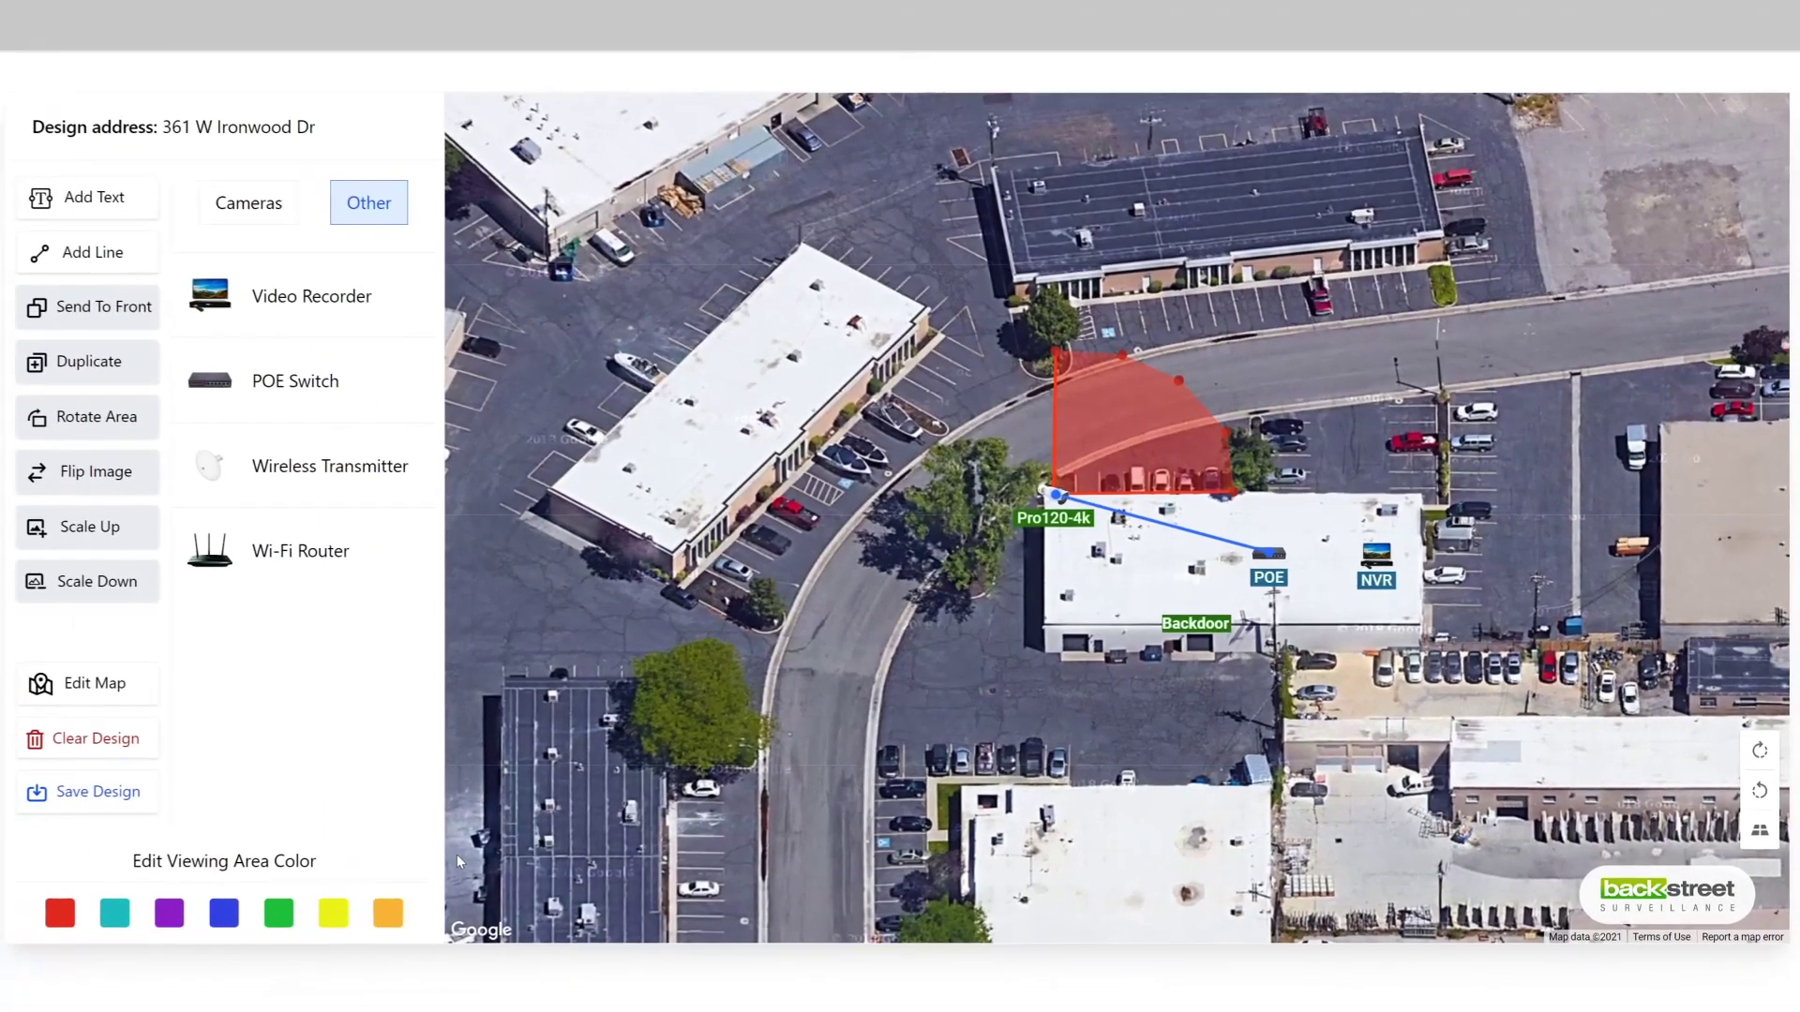
pyautogui.click(179, 947)
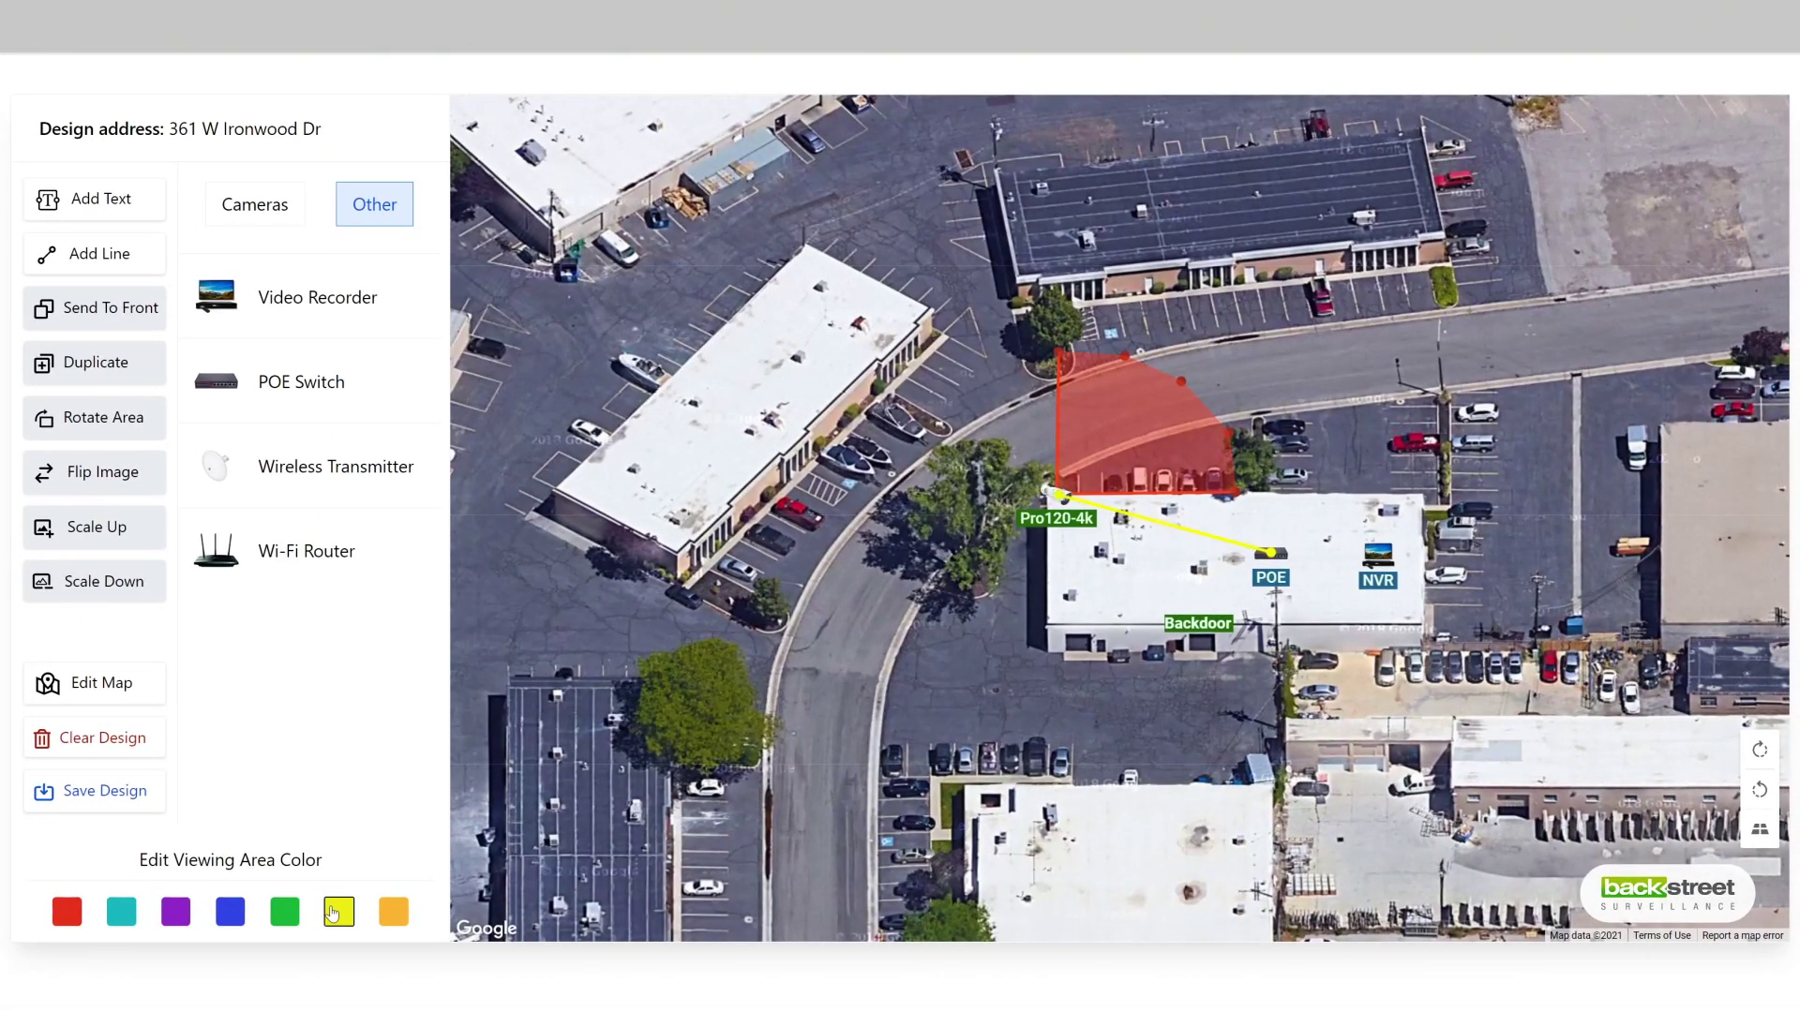
pyautogui.click(78, 917)
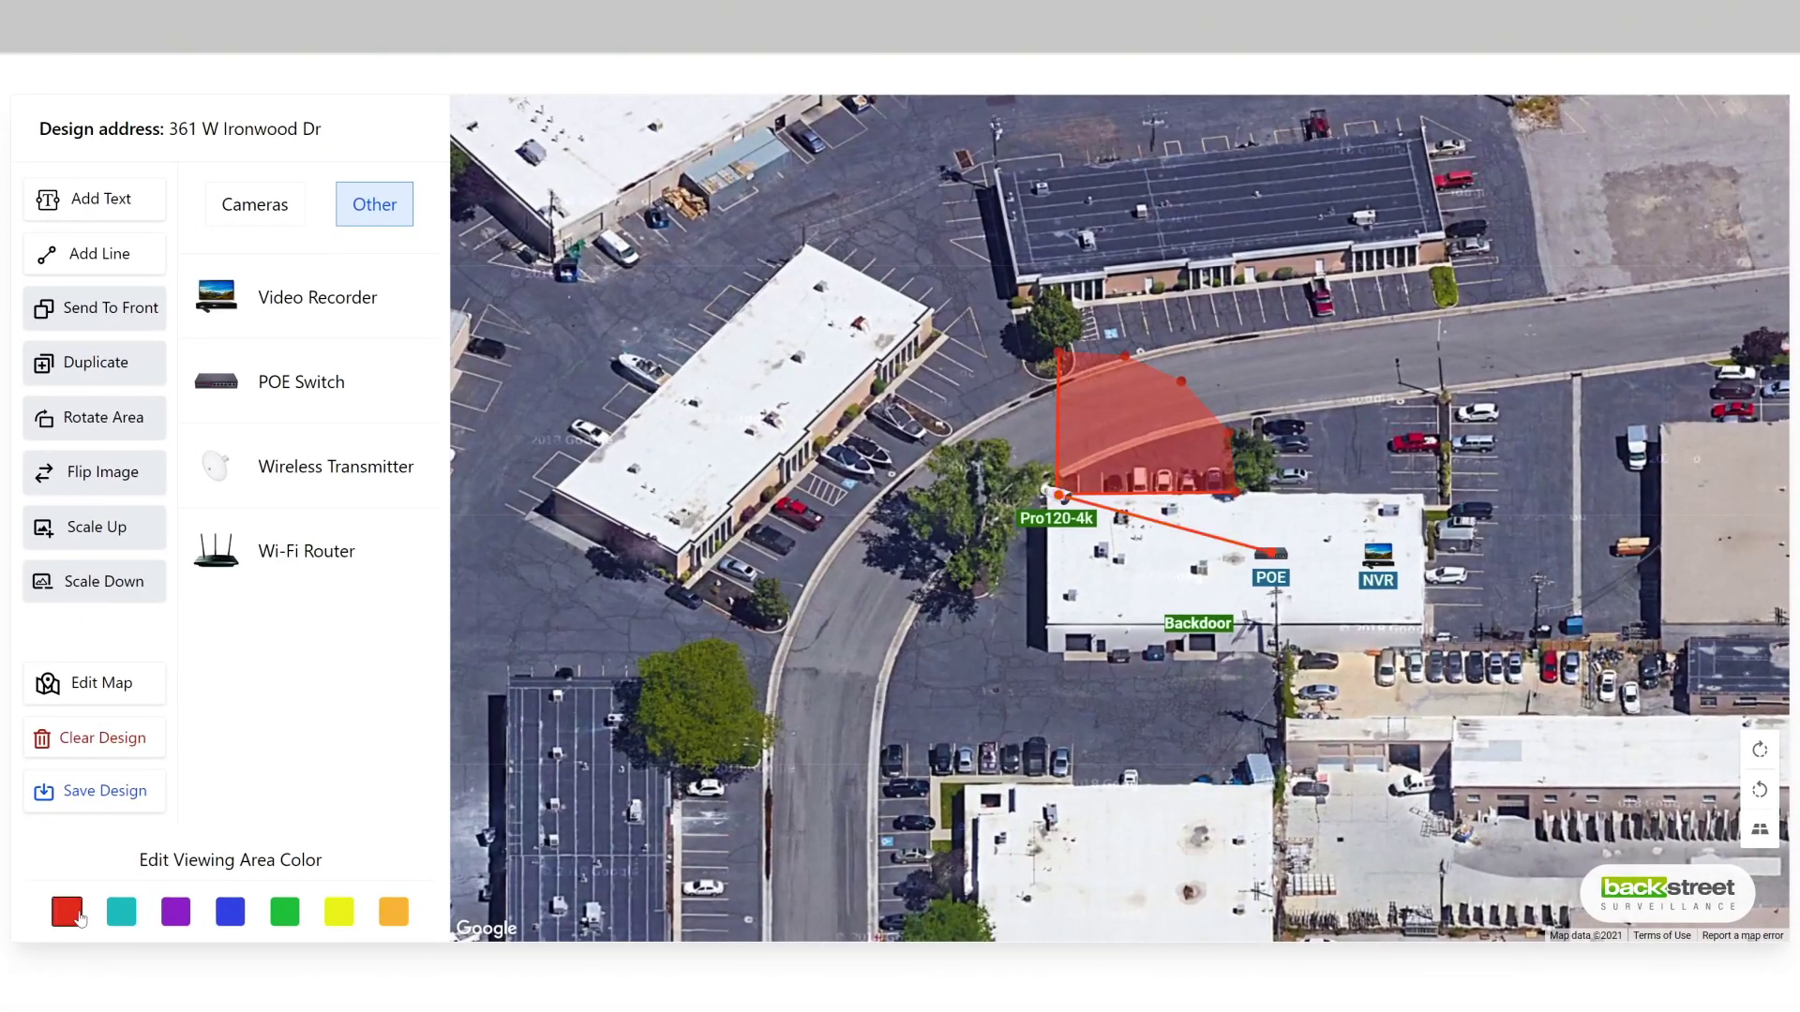
pyautogui.click(284, 911)
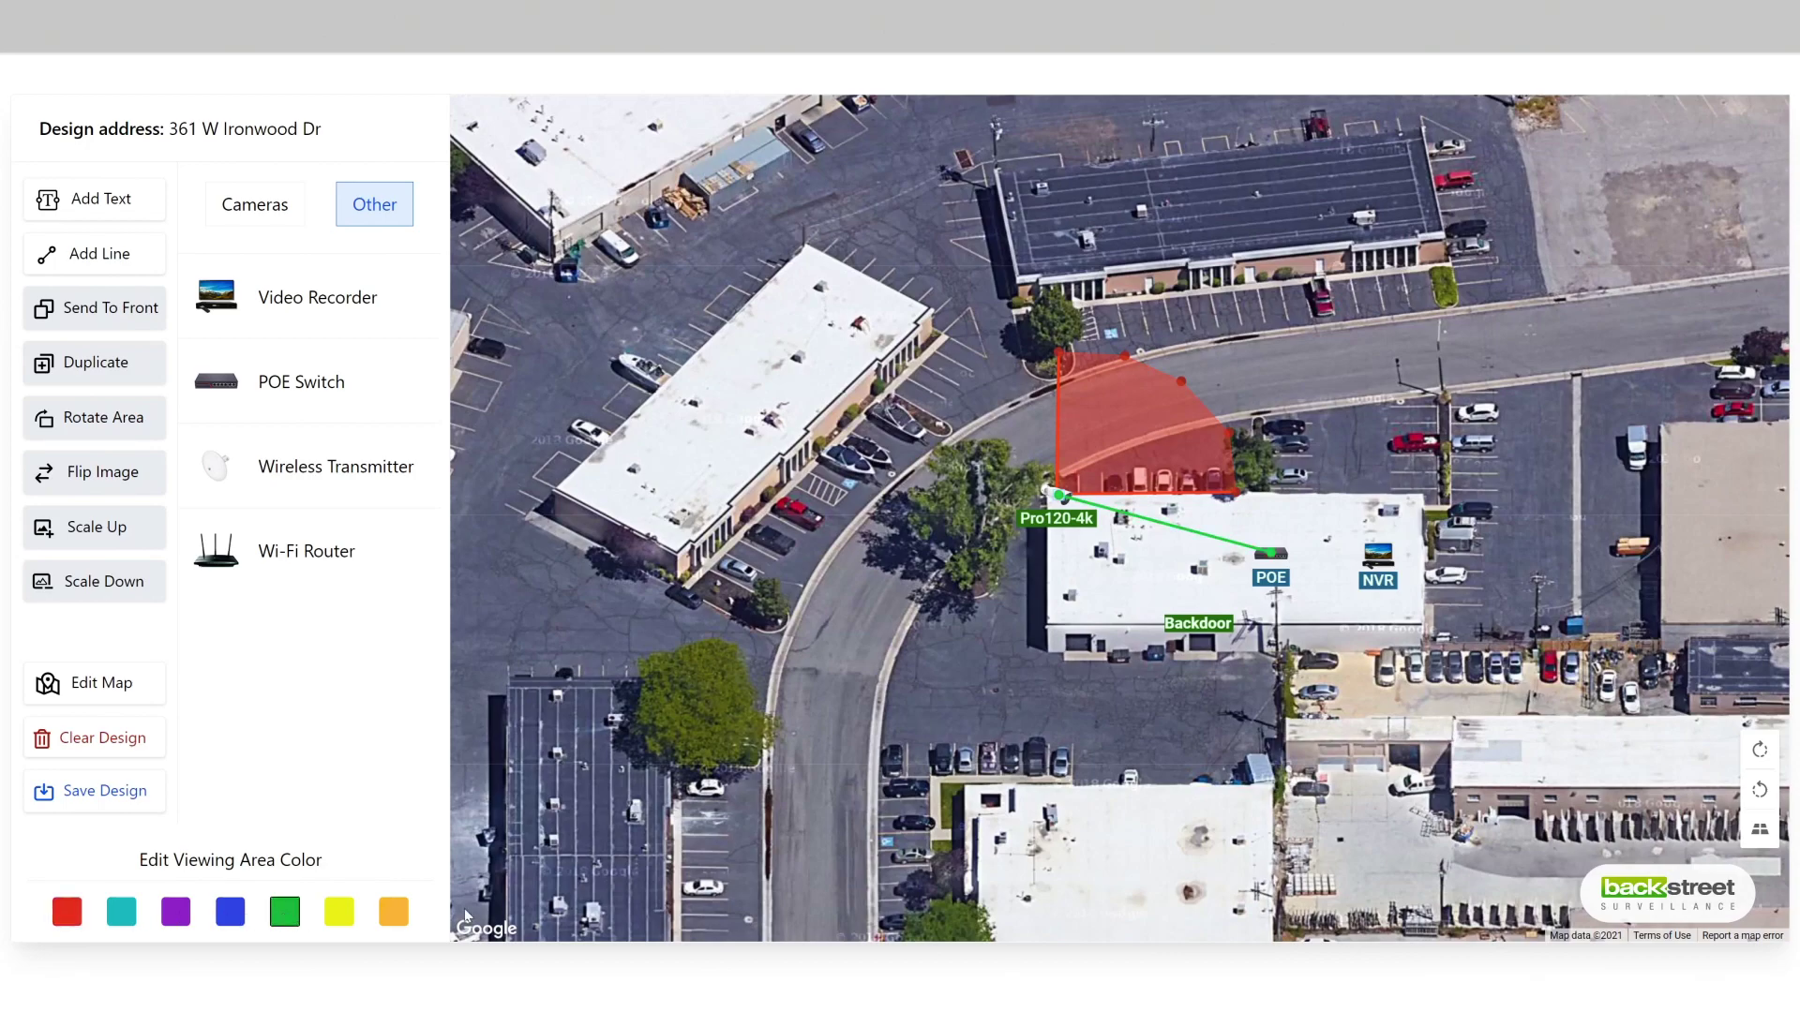
pyautogui.click(949, 607)
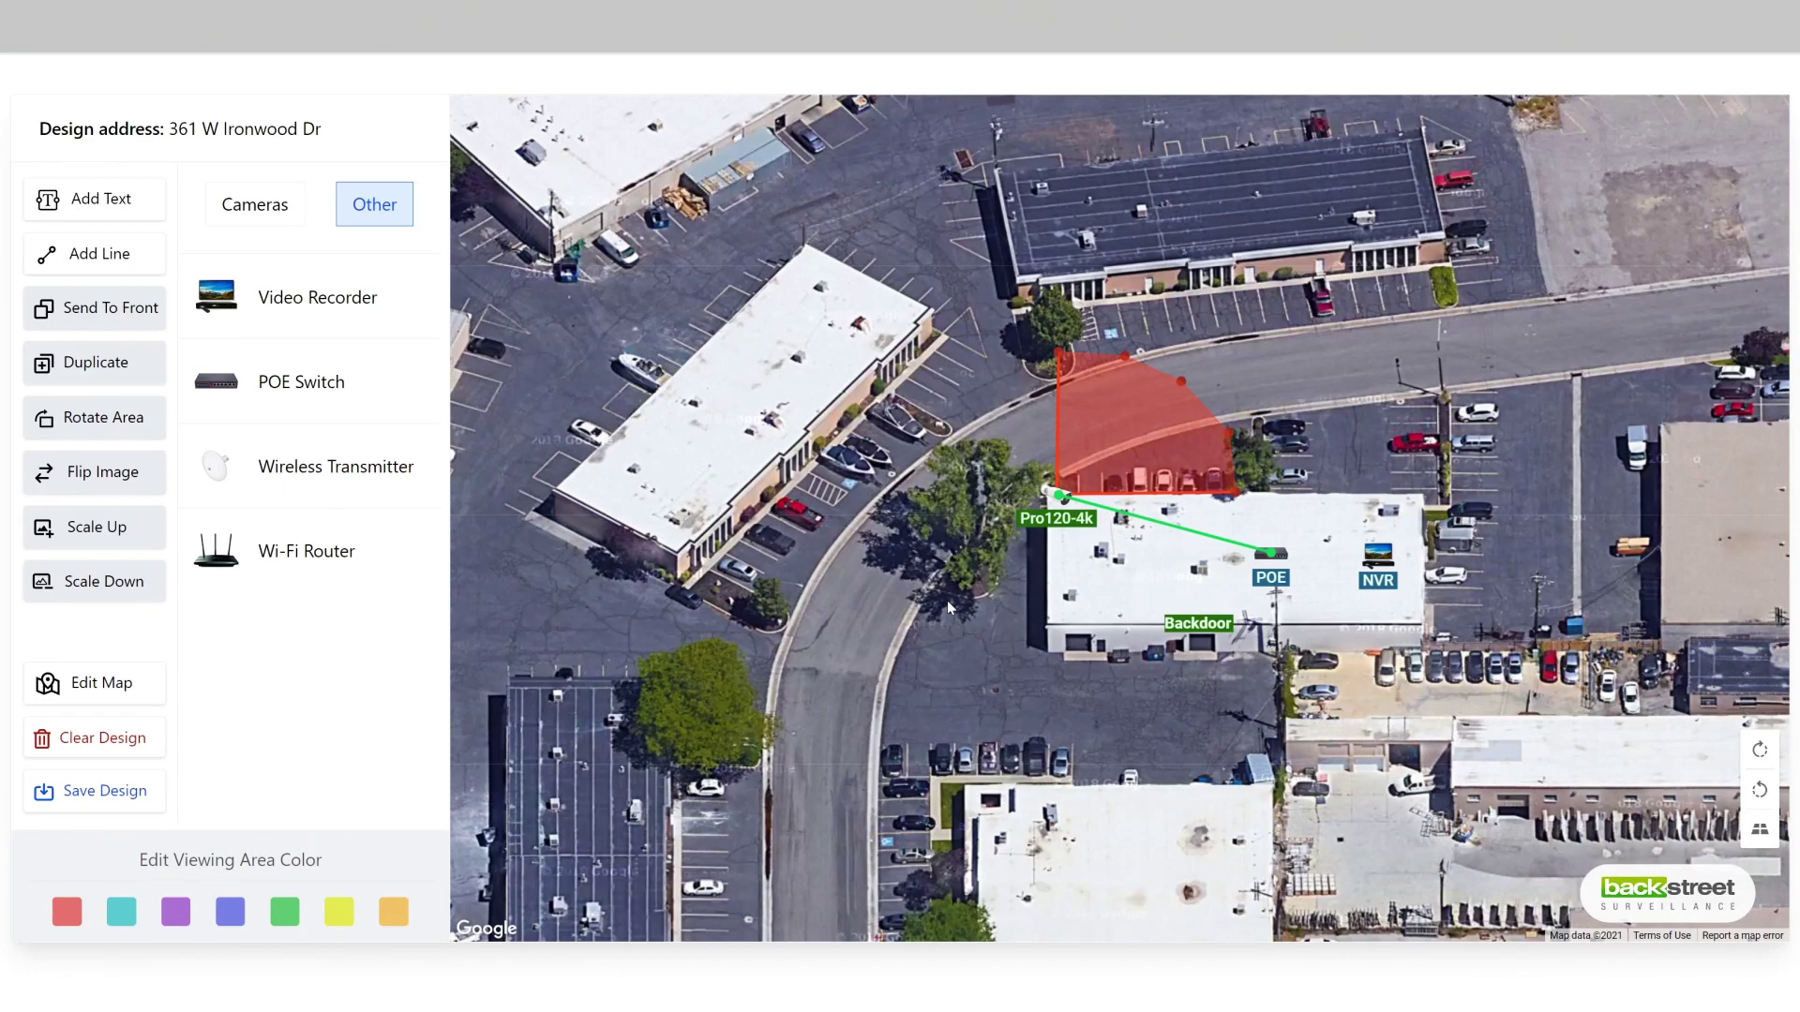
# Step: Send the camera, then the POE switch, to the front so the switch covers the cable end
pyautogui.click(1045, 489)
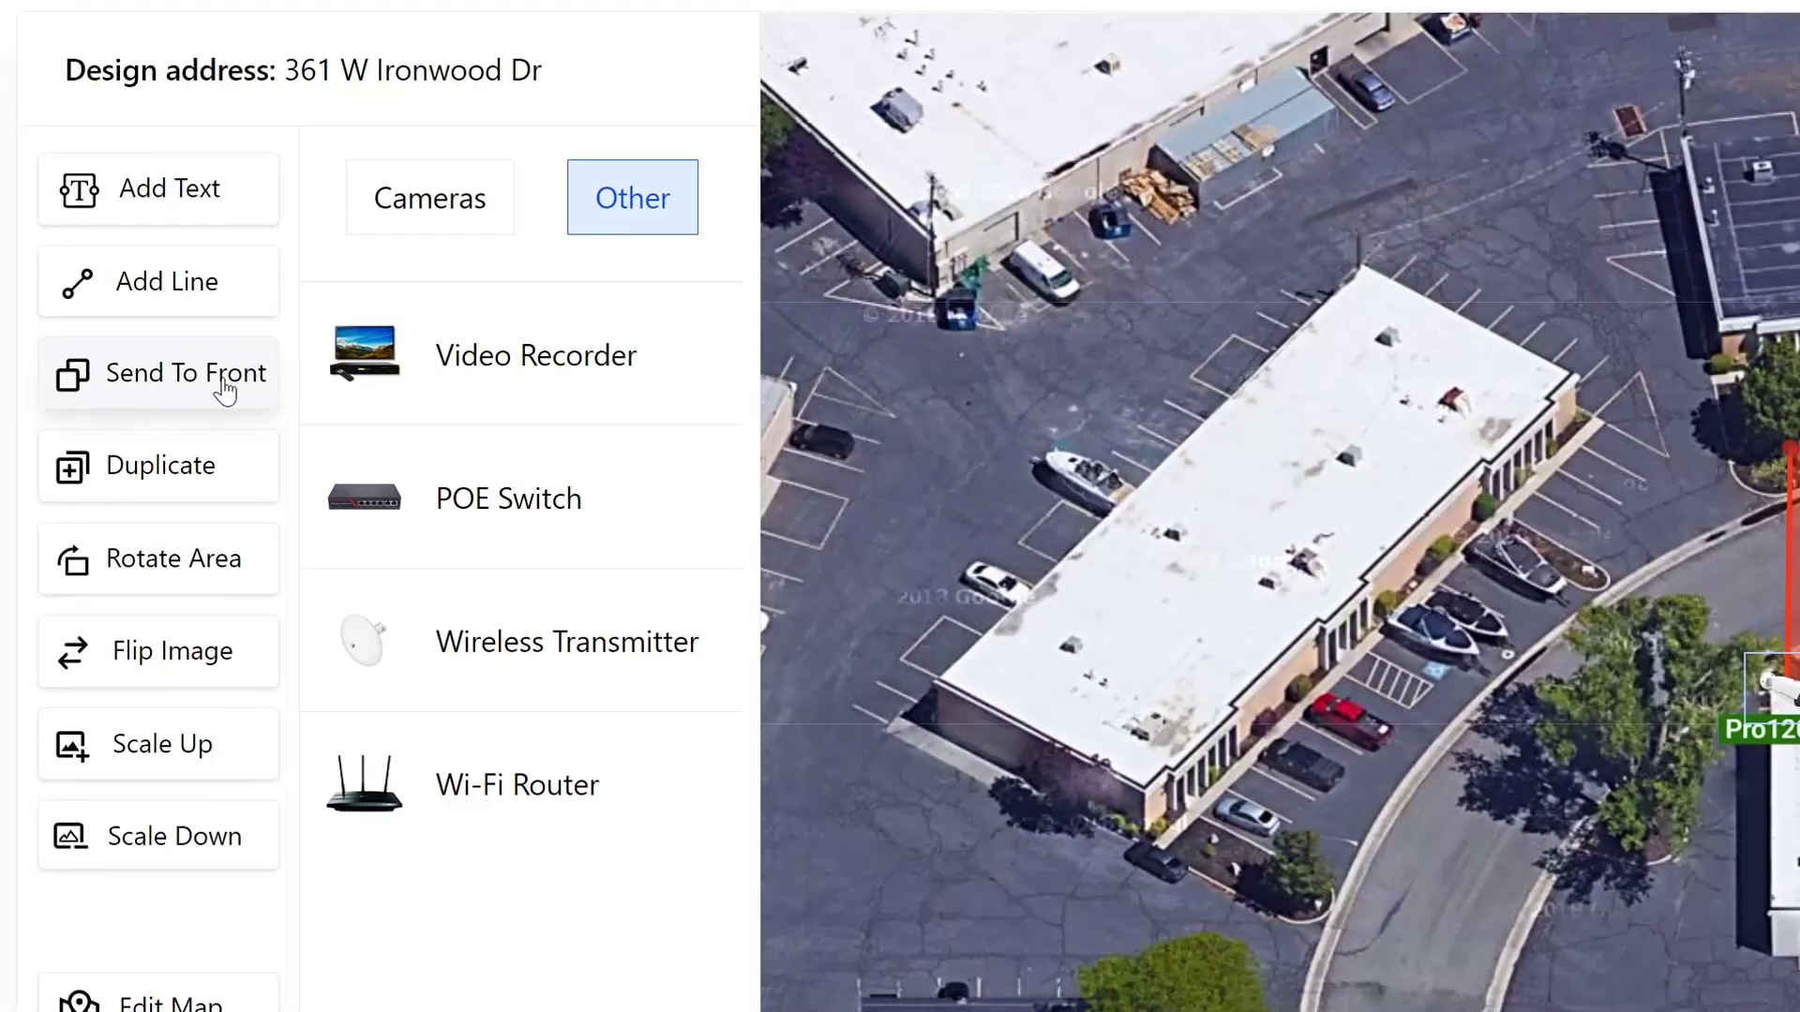
pyautogui.click(103, 391)
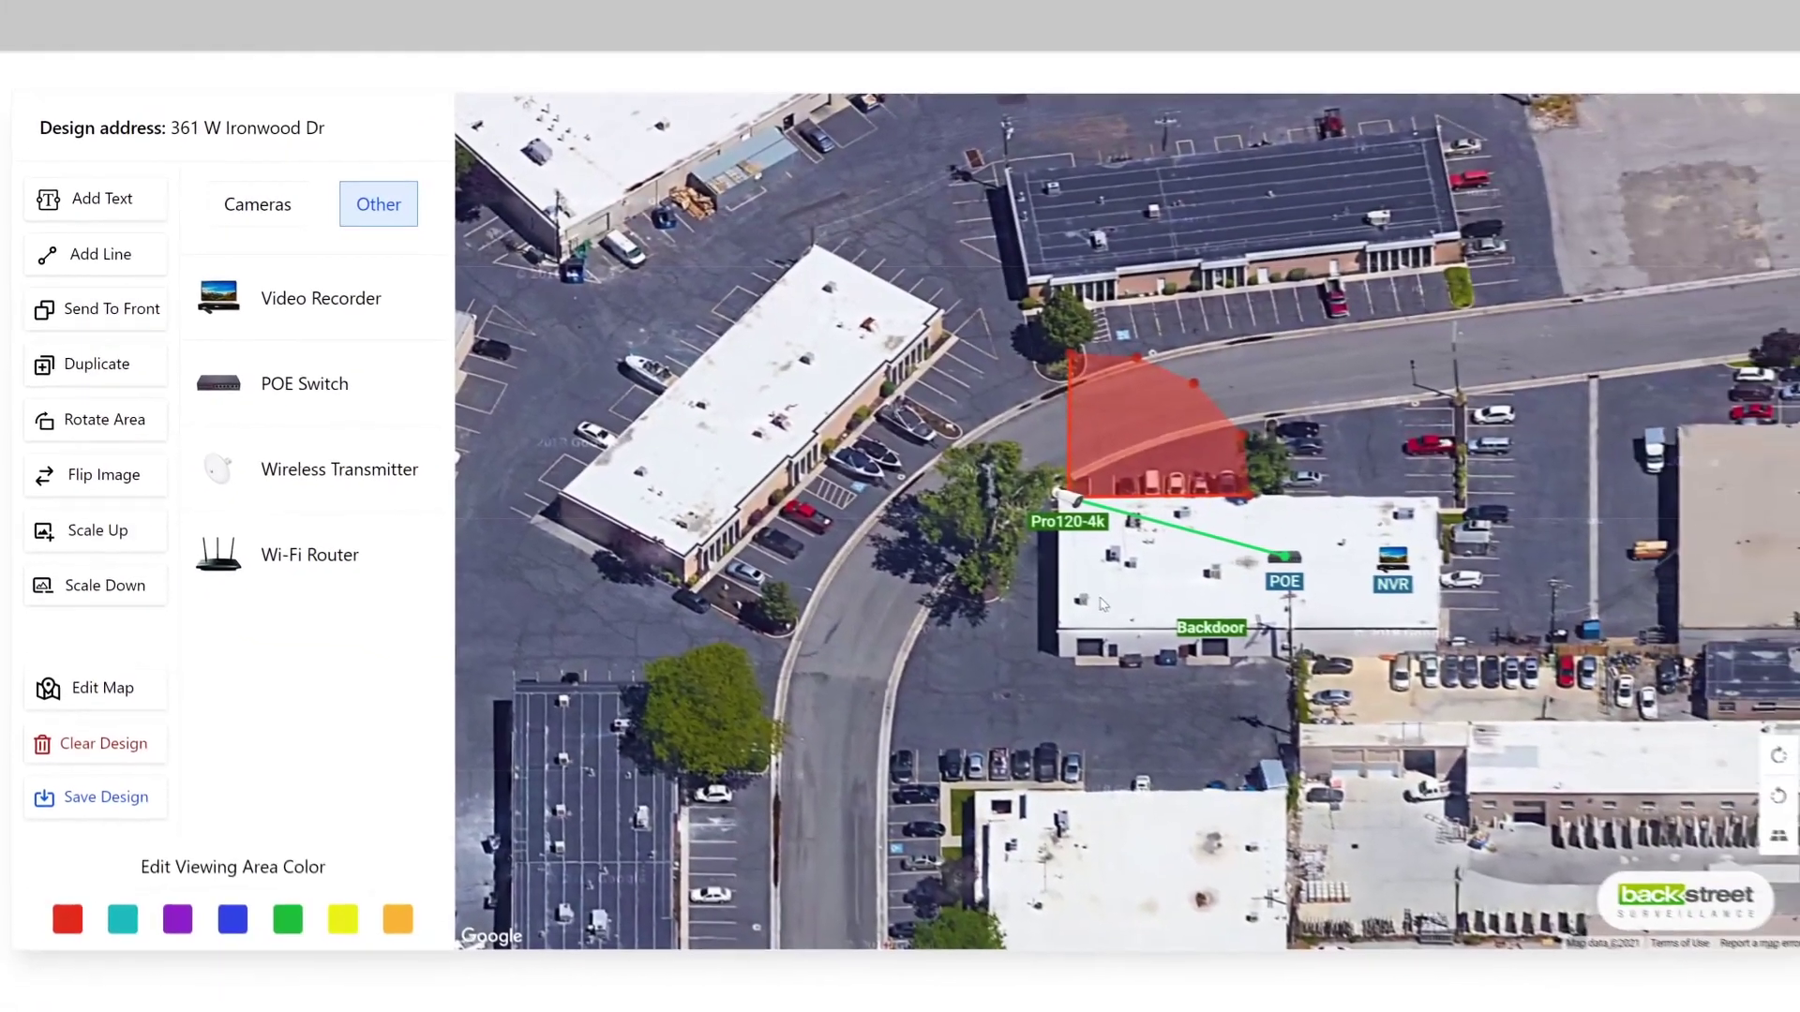
pyautogui.click(1284, 557)
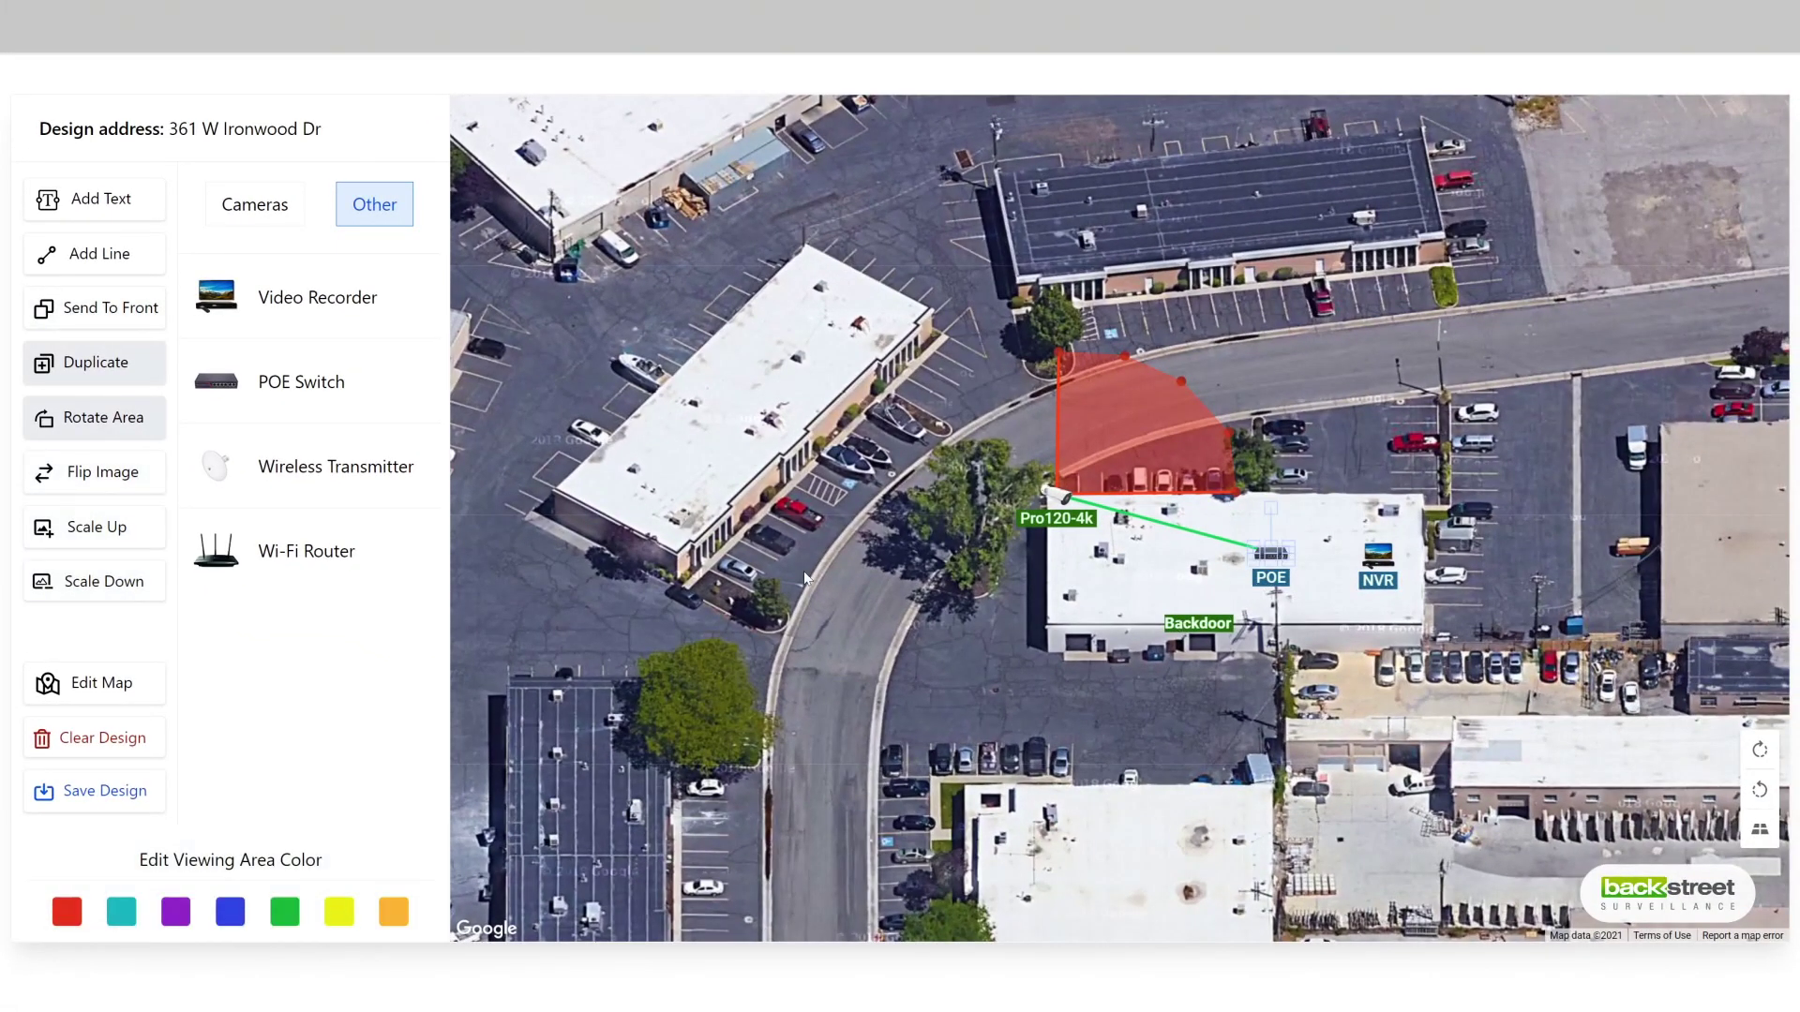
pyautogui.click(103, 328)
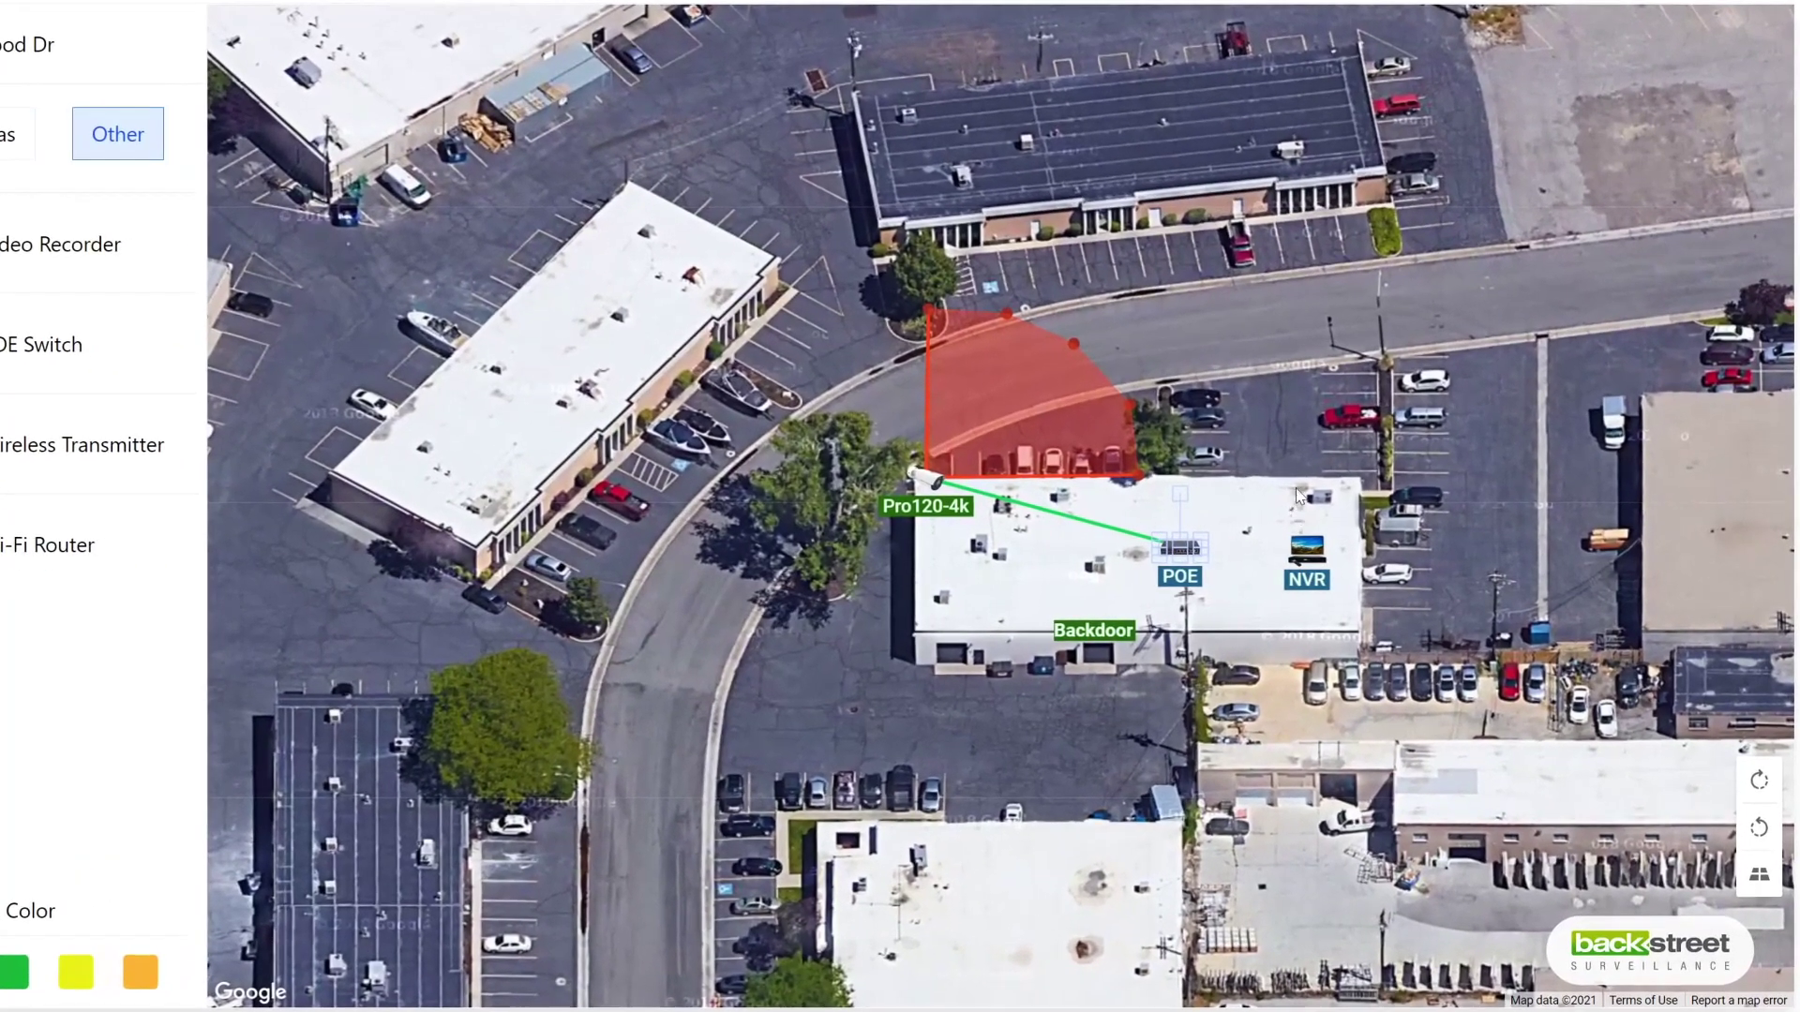
pyautogui.click(1300, 485)
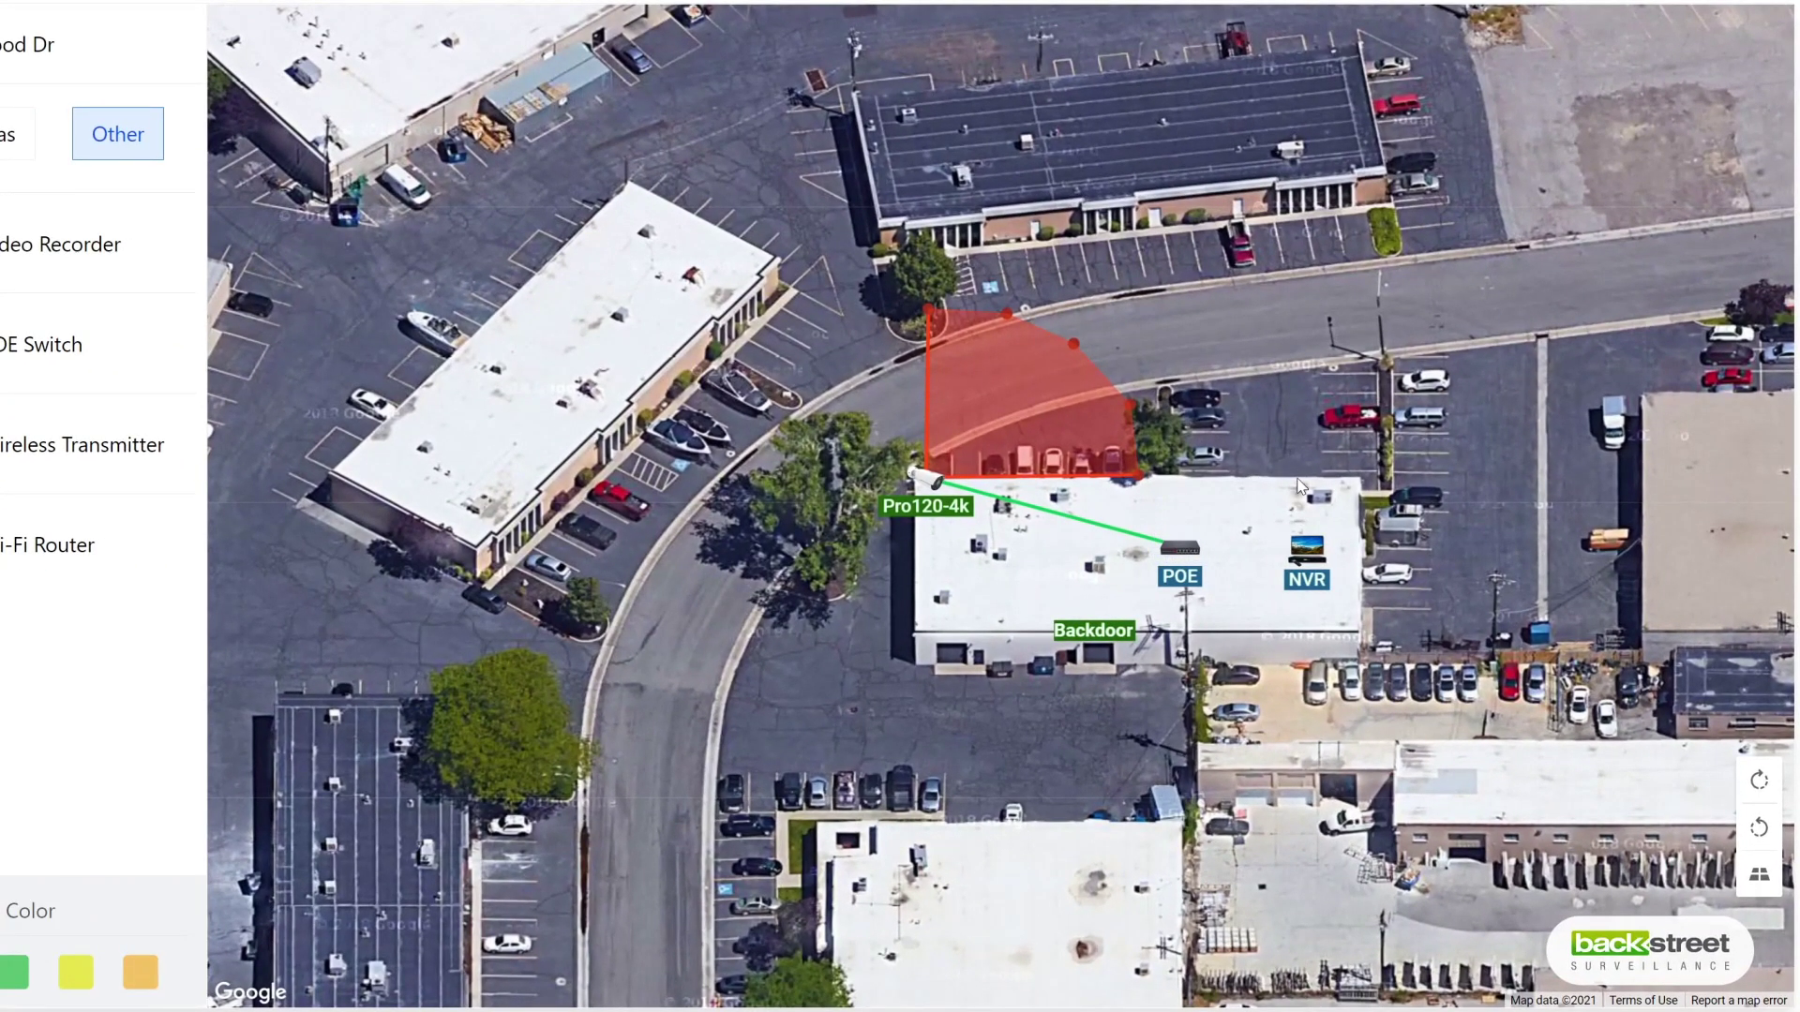
pyautogui.click(925, 477)
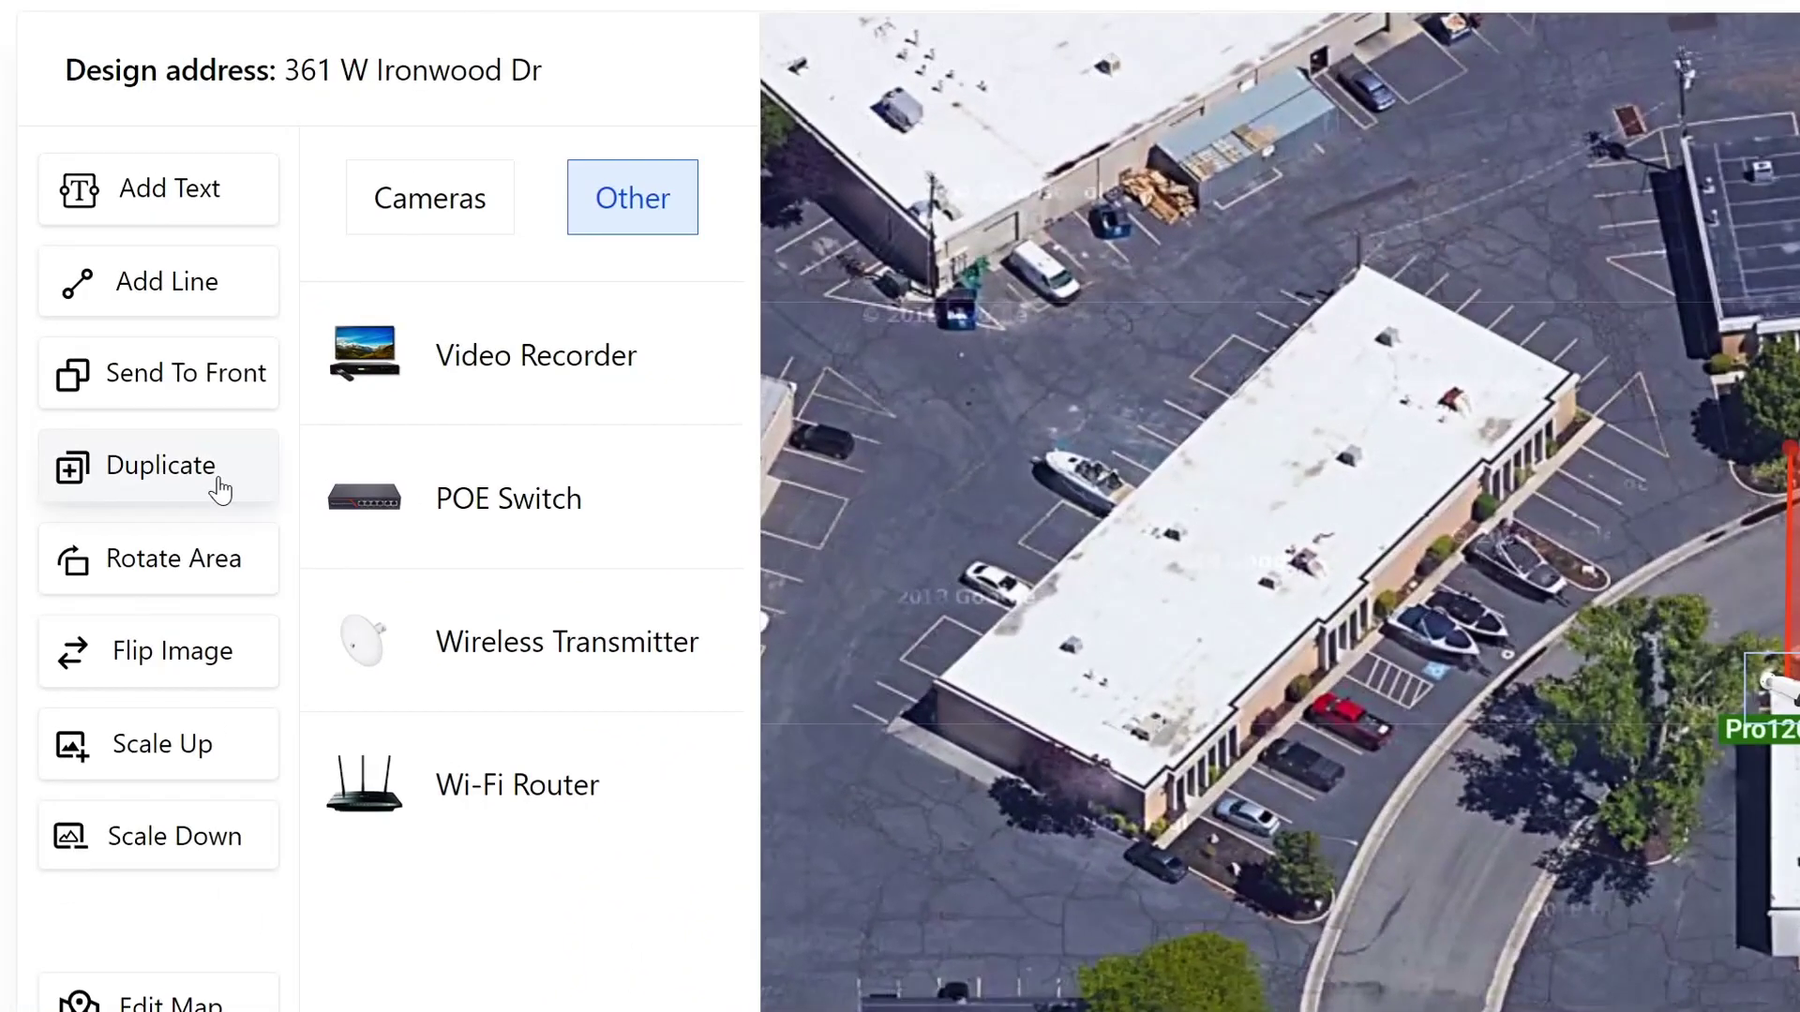
# Step: Duplicate the Pro120-4k camera and place the copy at the building's lower-left corner
pyautogui.click(219, 489)
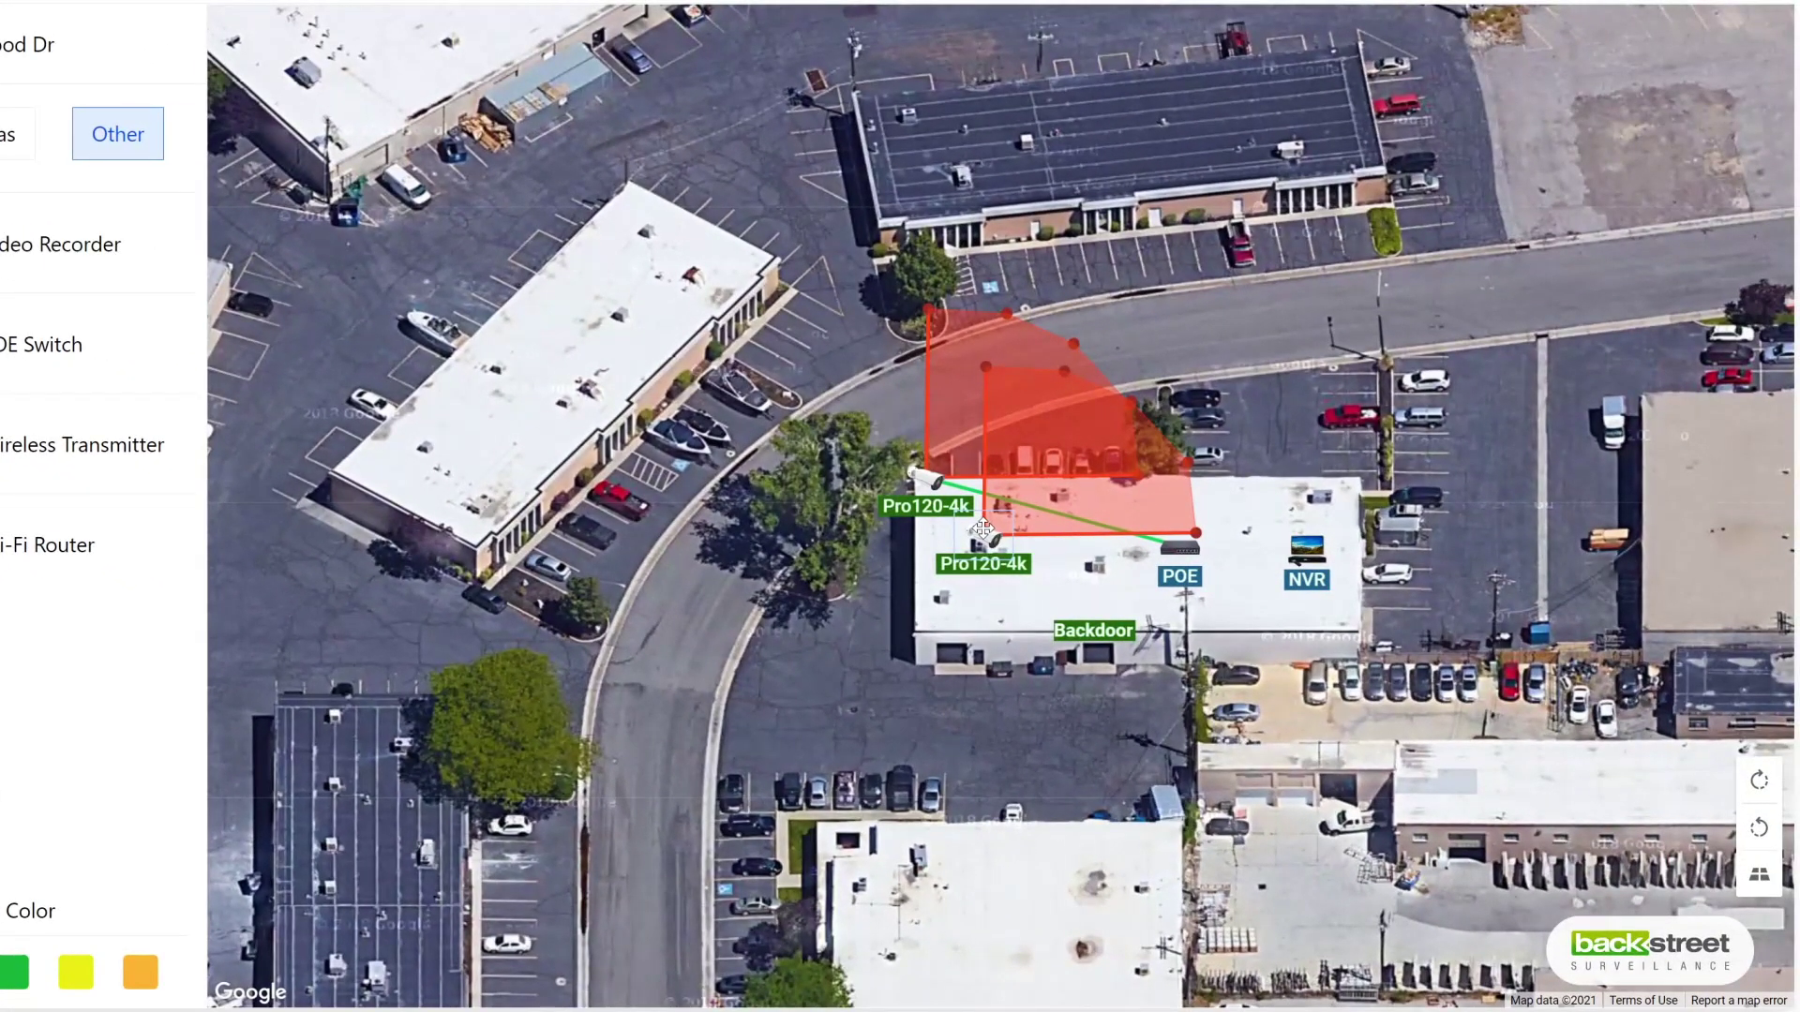
pyautogui.moveTo(982, 529); pyautogui.dragTo(921, 630)
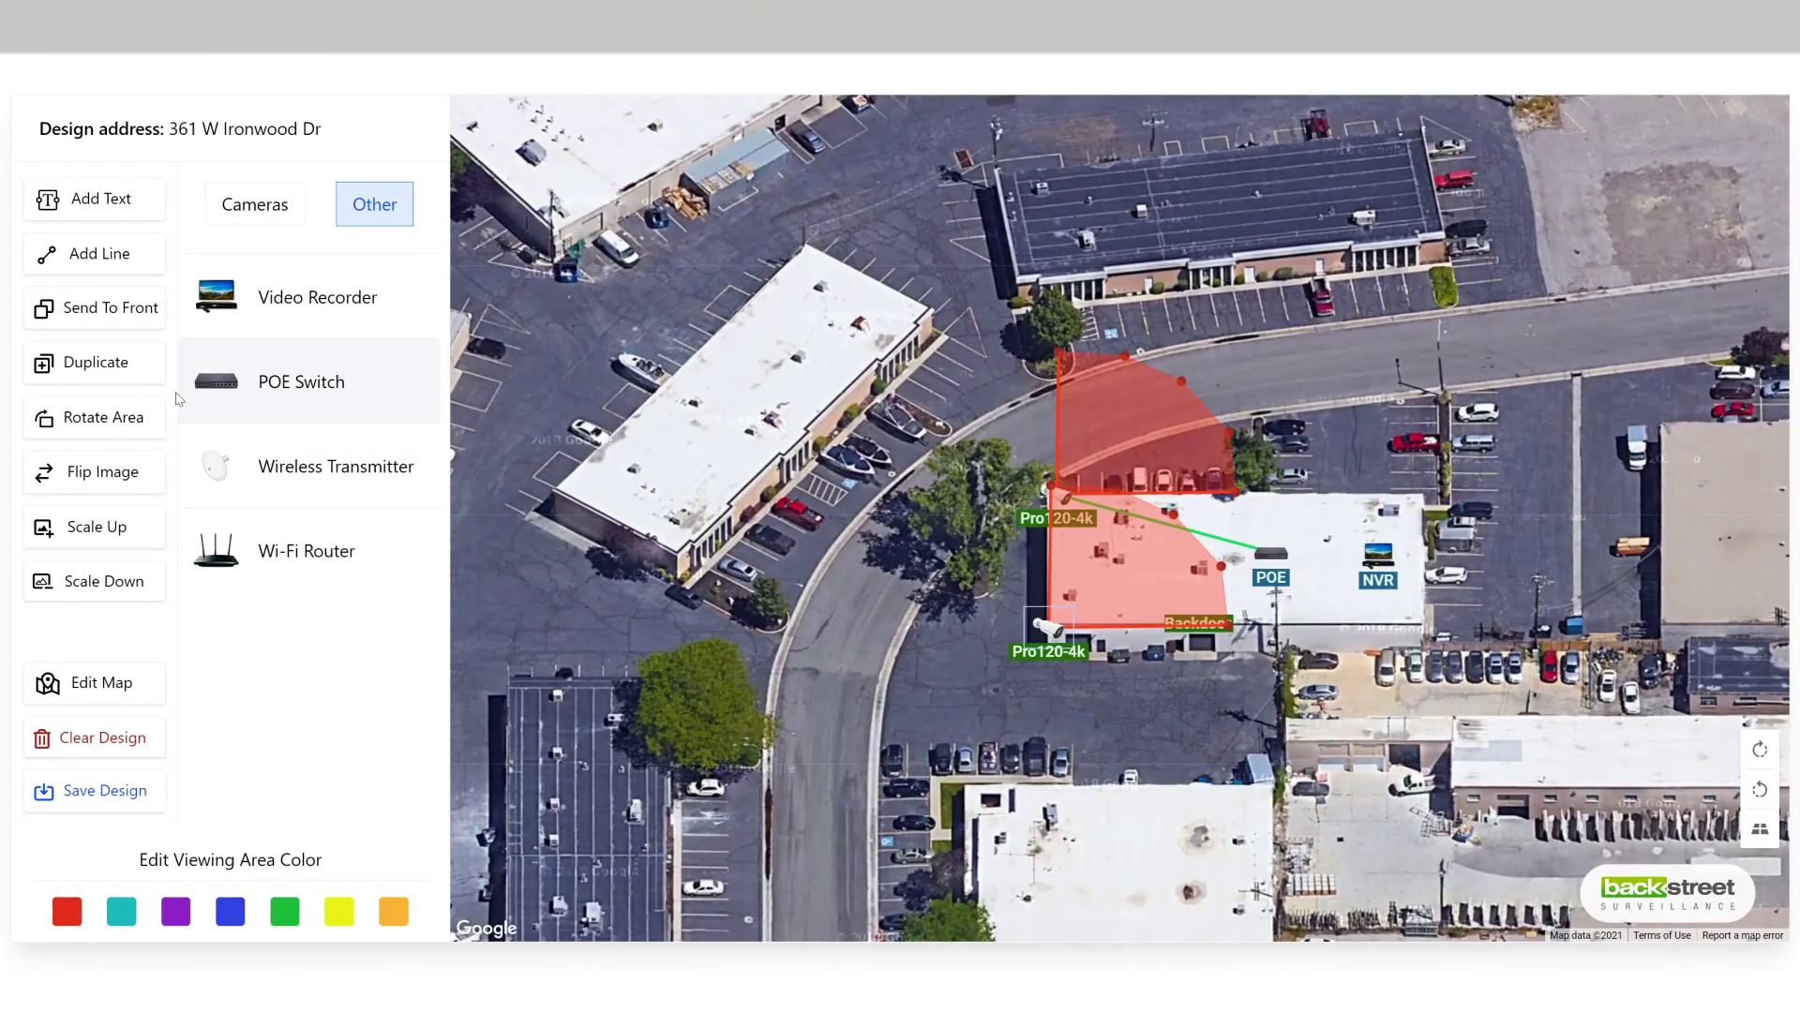
pyautogui.click(149, 419)
pyautogui.click(148, 419)
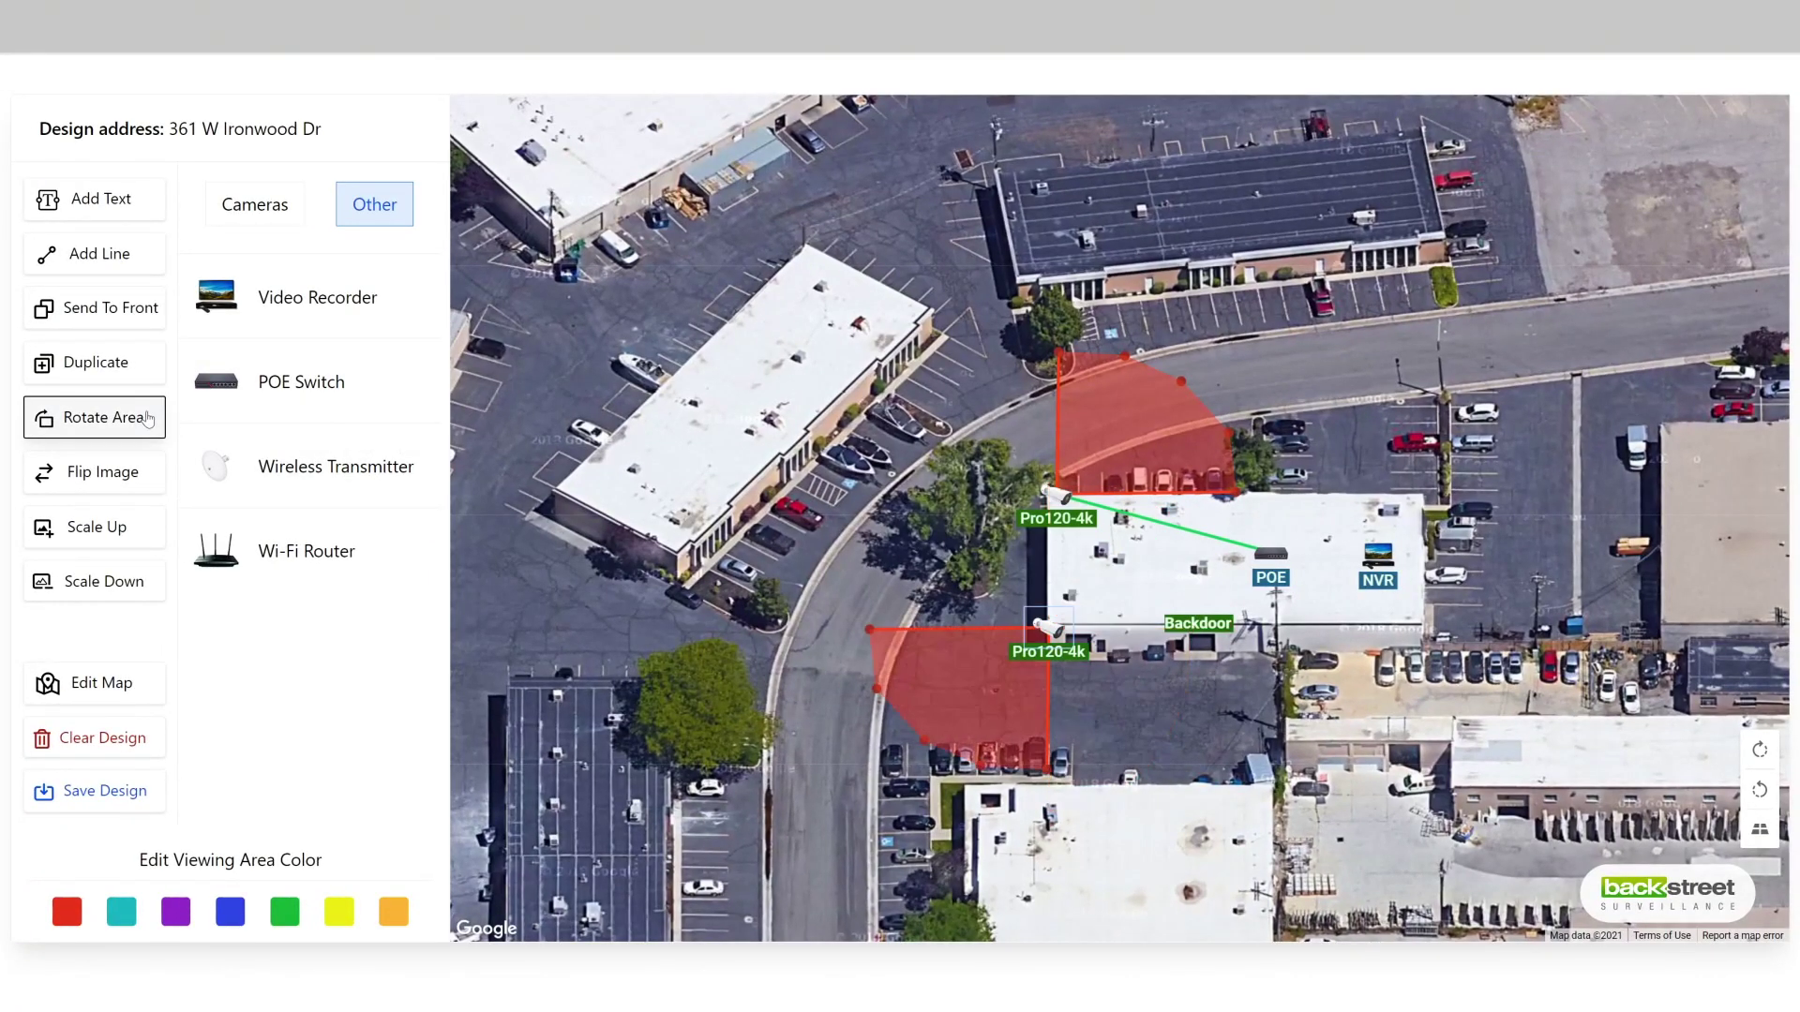
pyautogui.click(148, 419)
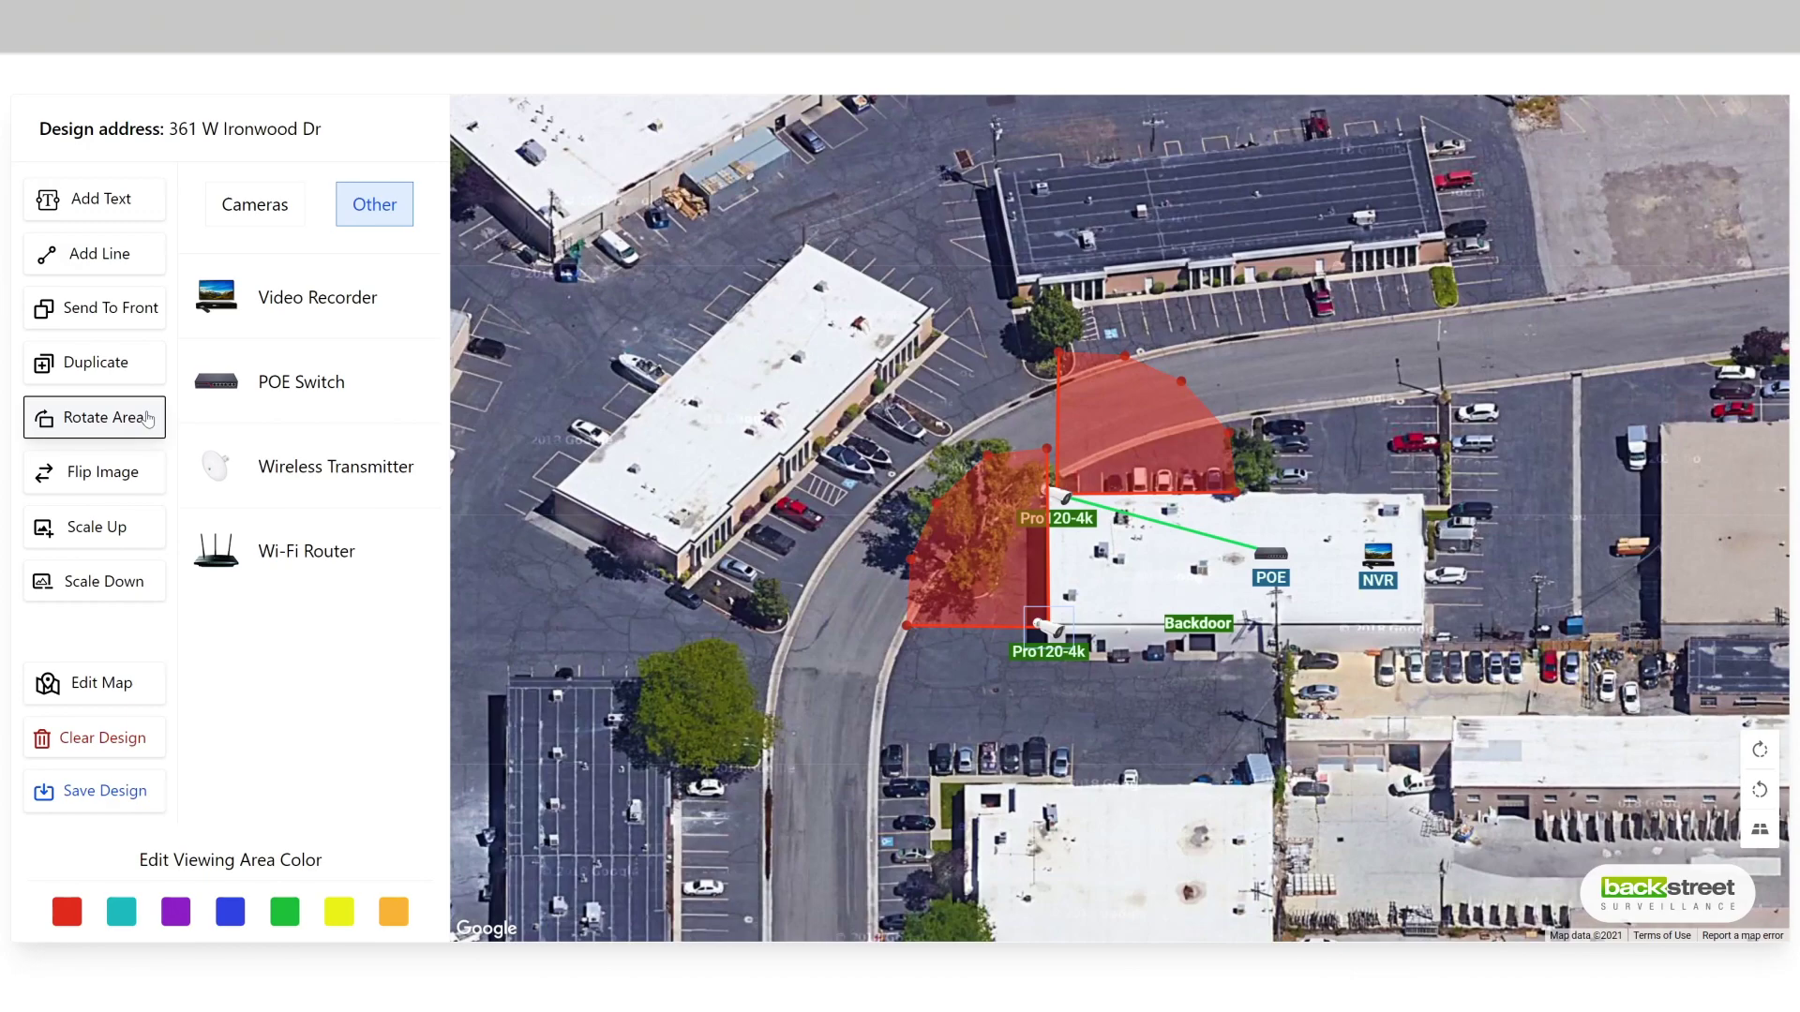
# Step: Rotate the new camera's viewing area to face down-left over the road and parking lot
pyautogui.click(148, 419)
pyautogui.click(148, 419)
pyautogui.click(148, 419)
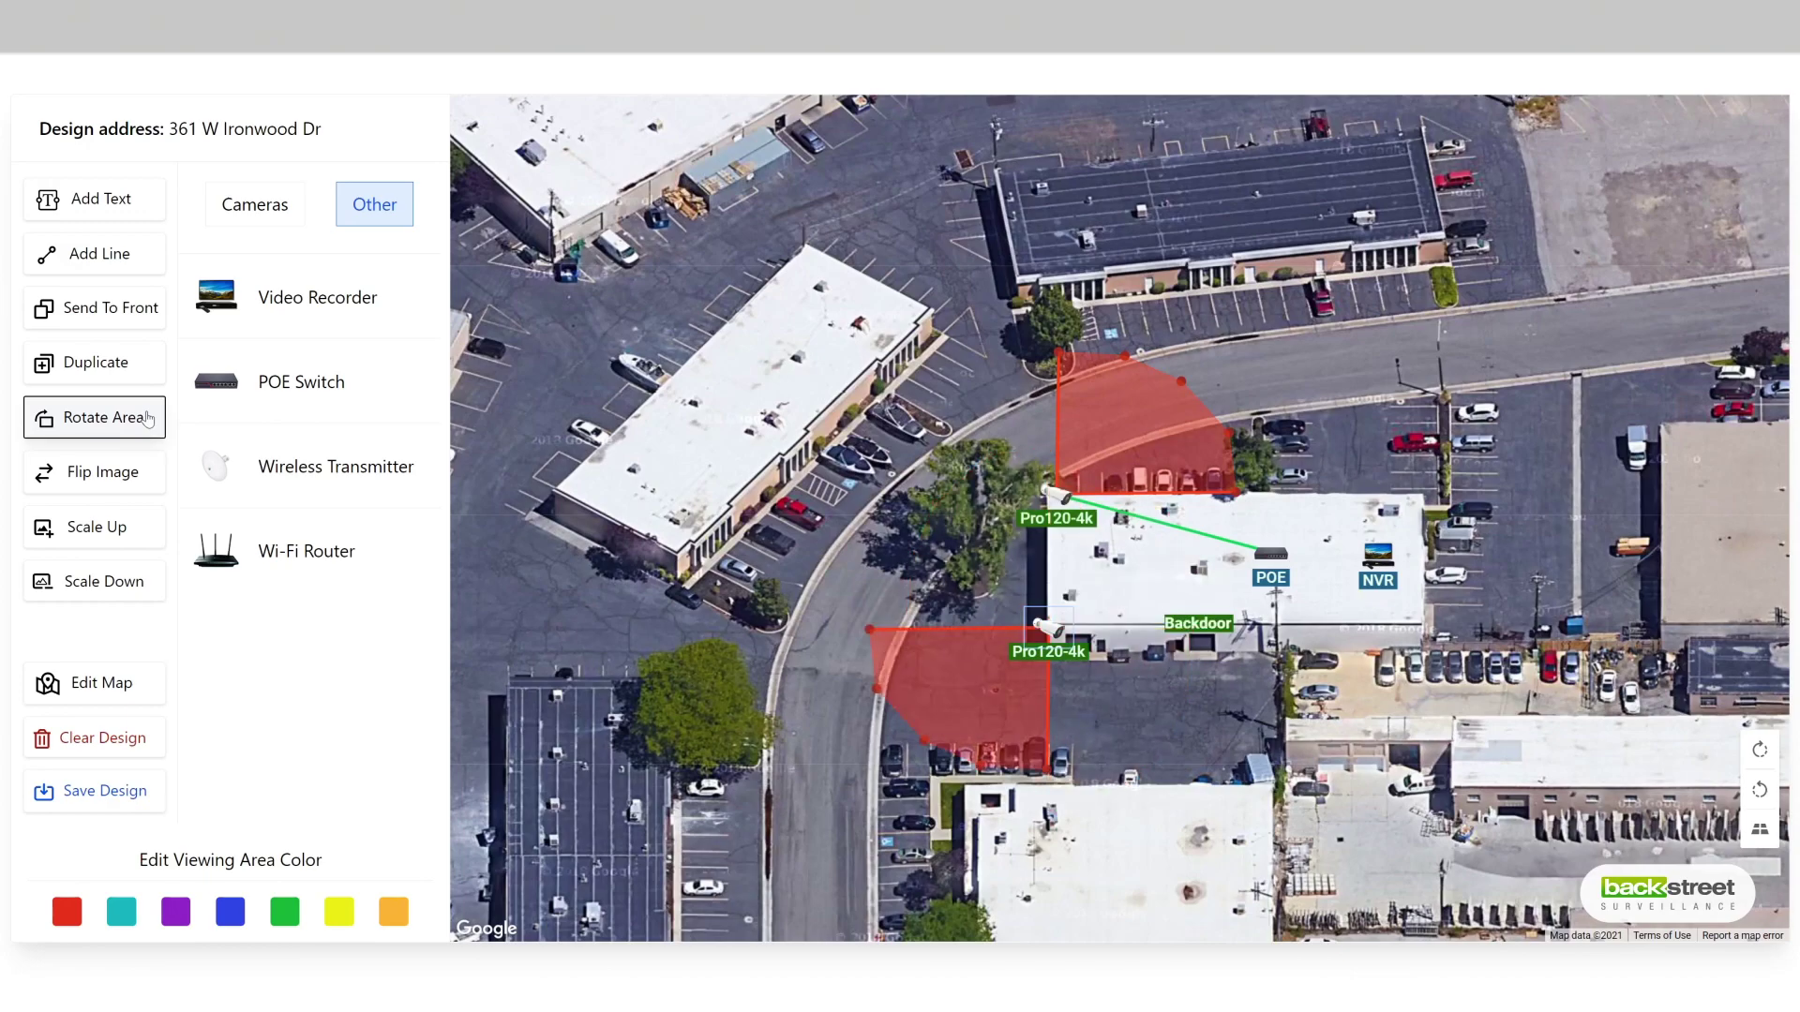
pyautogui.click(148, 419)
pyautogui.click(149, 419)
pyautogui.click(148, 419)
pyautogui.click(148, 419)
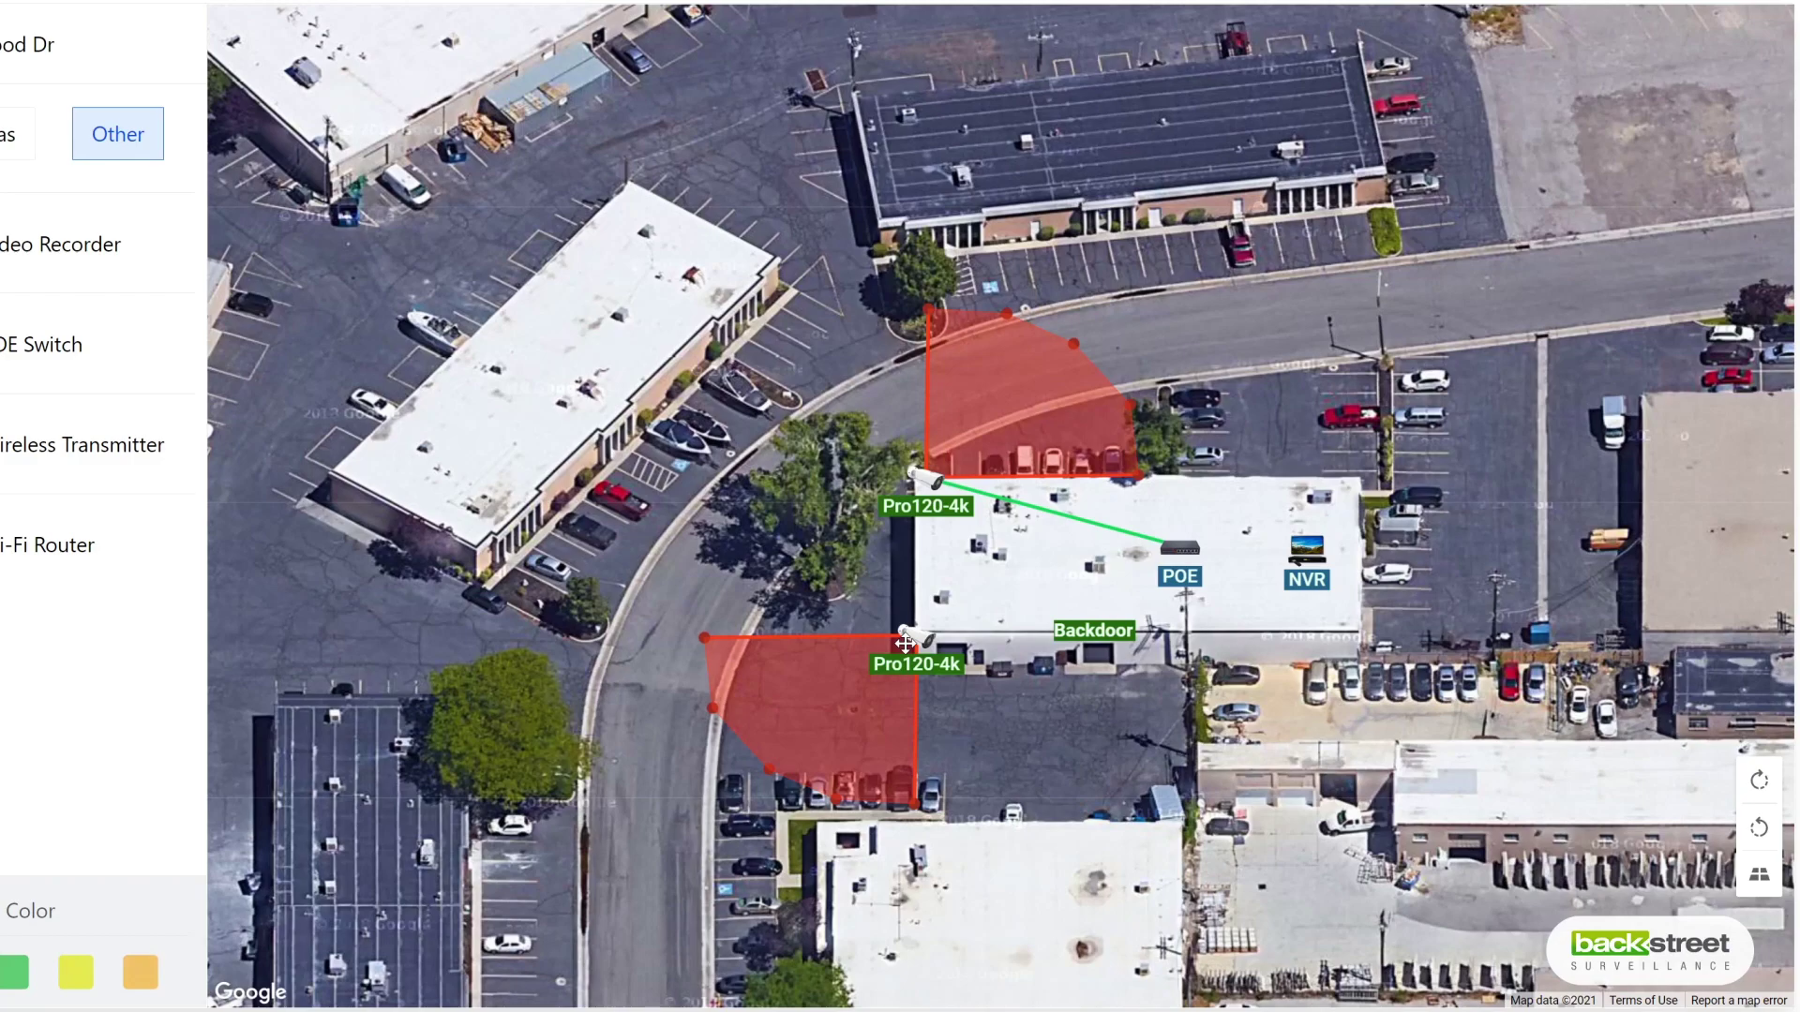
pyautogui.click(917, 639)
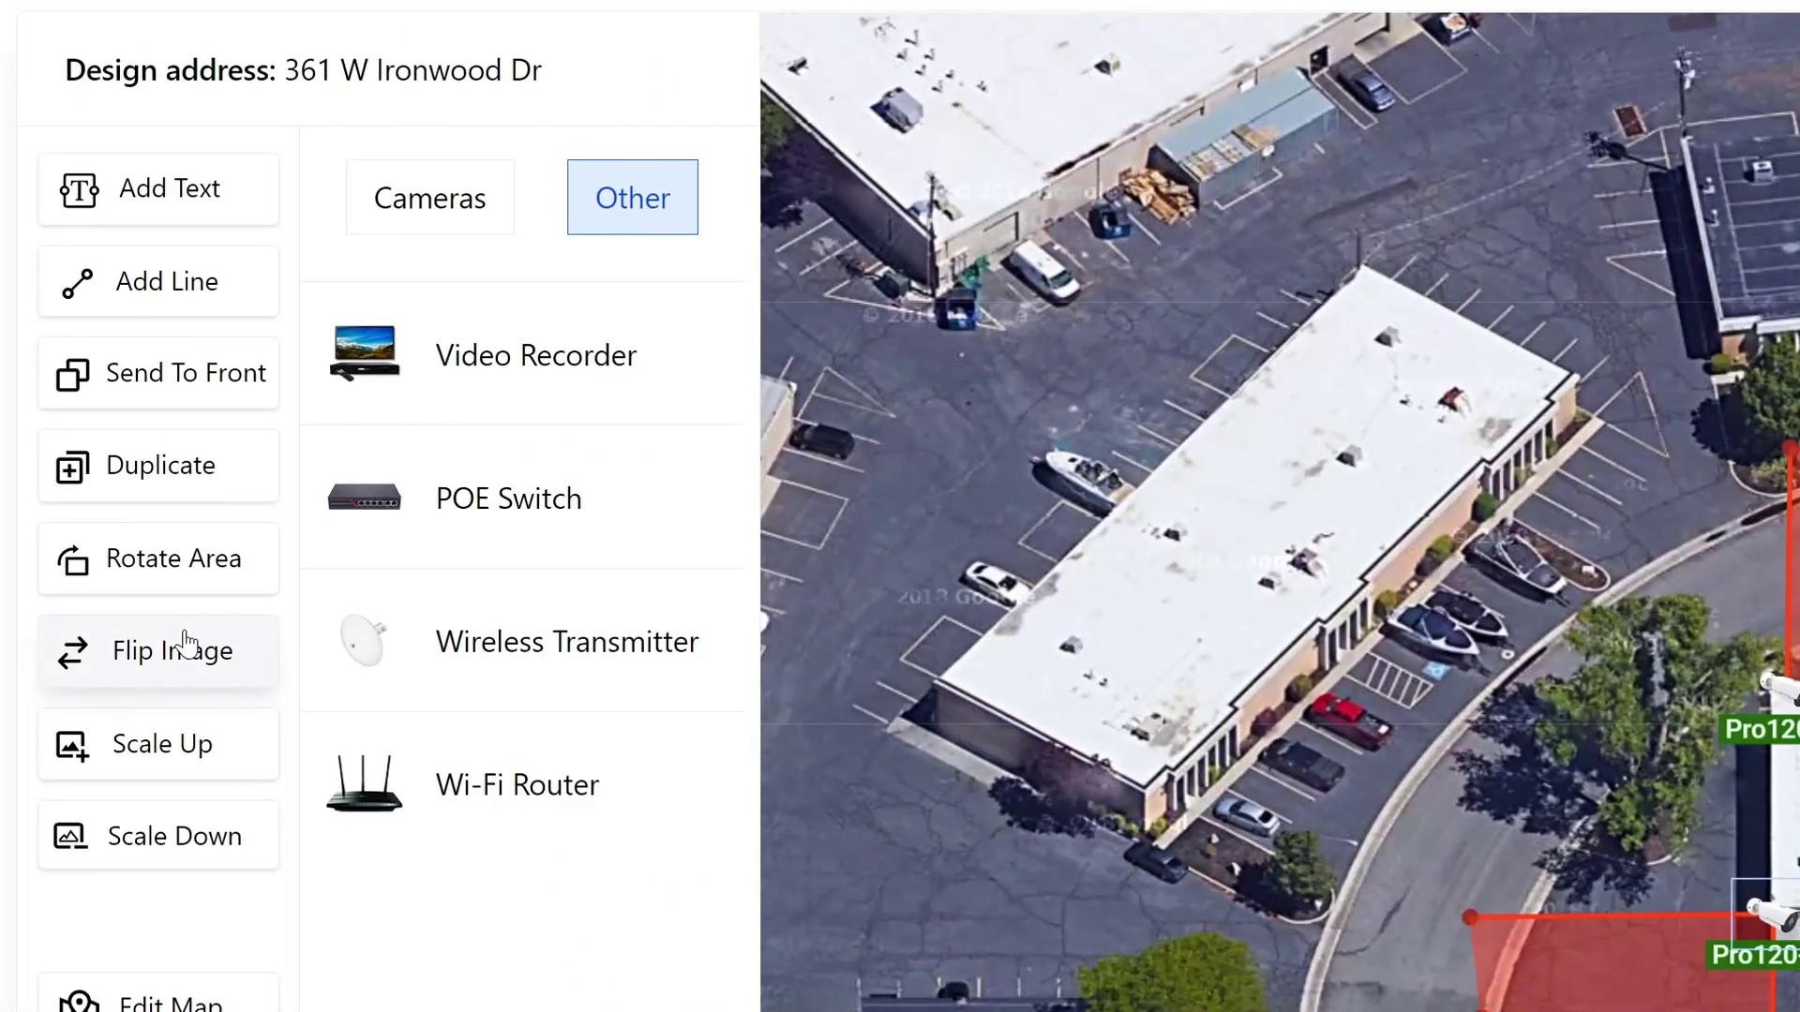
# Step: Mirror the lower camera's icon, try enlarging and shrinking it, and leave it small
pyautogui.click(184, 644)
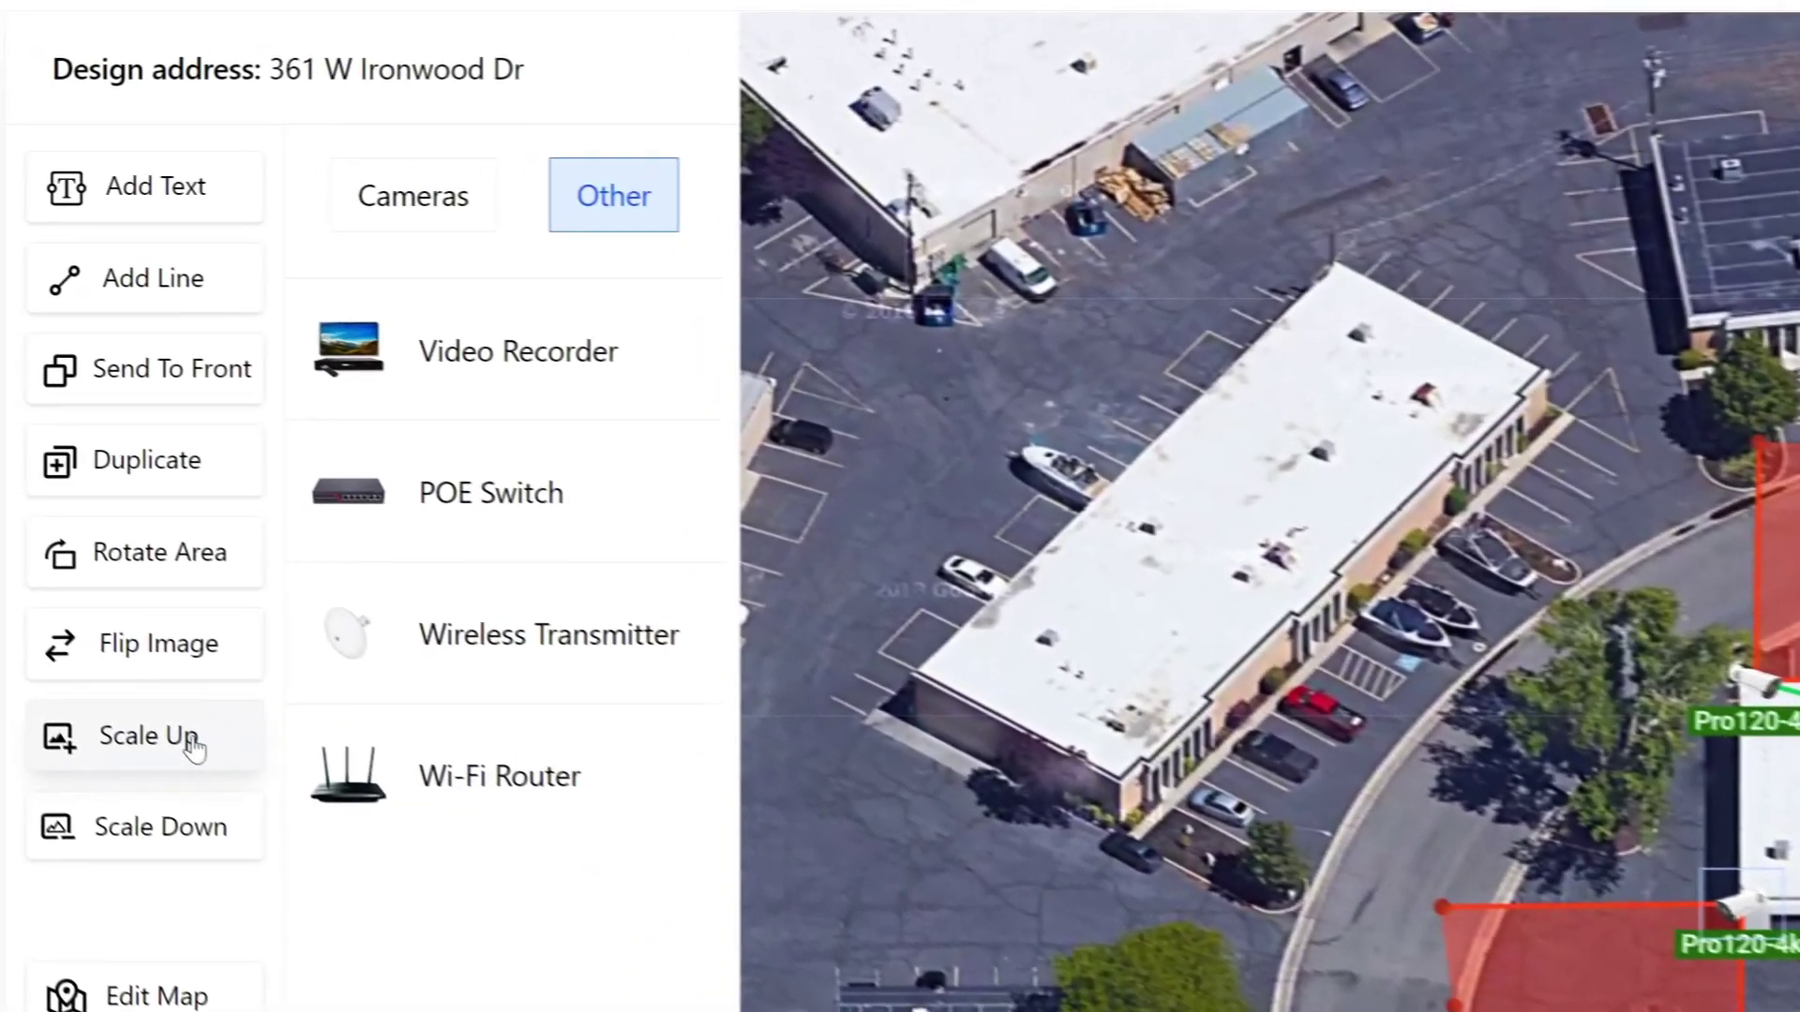
pyautogui.click(192, 747)
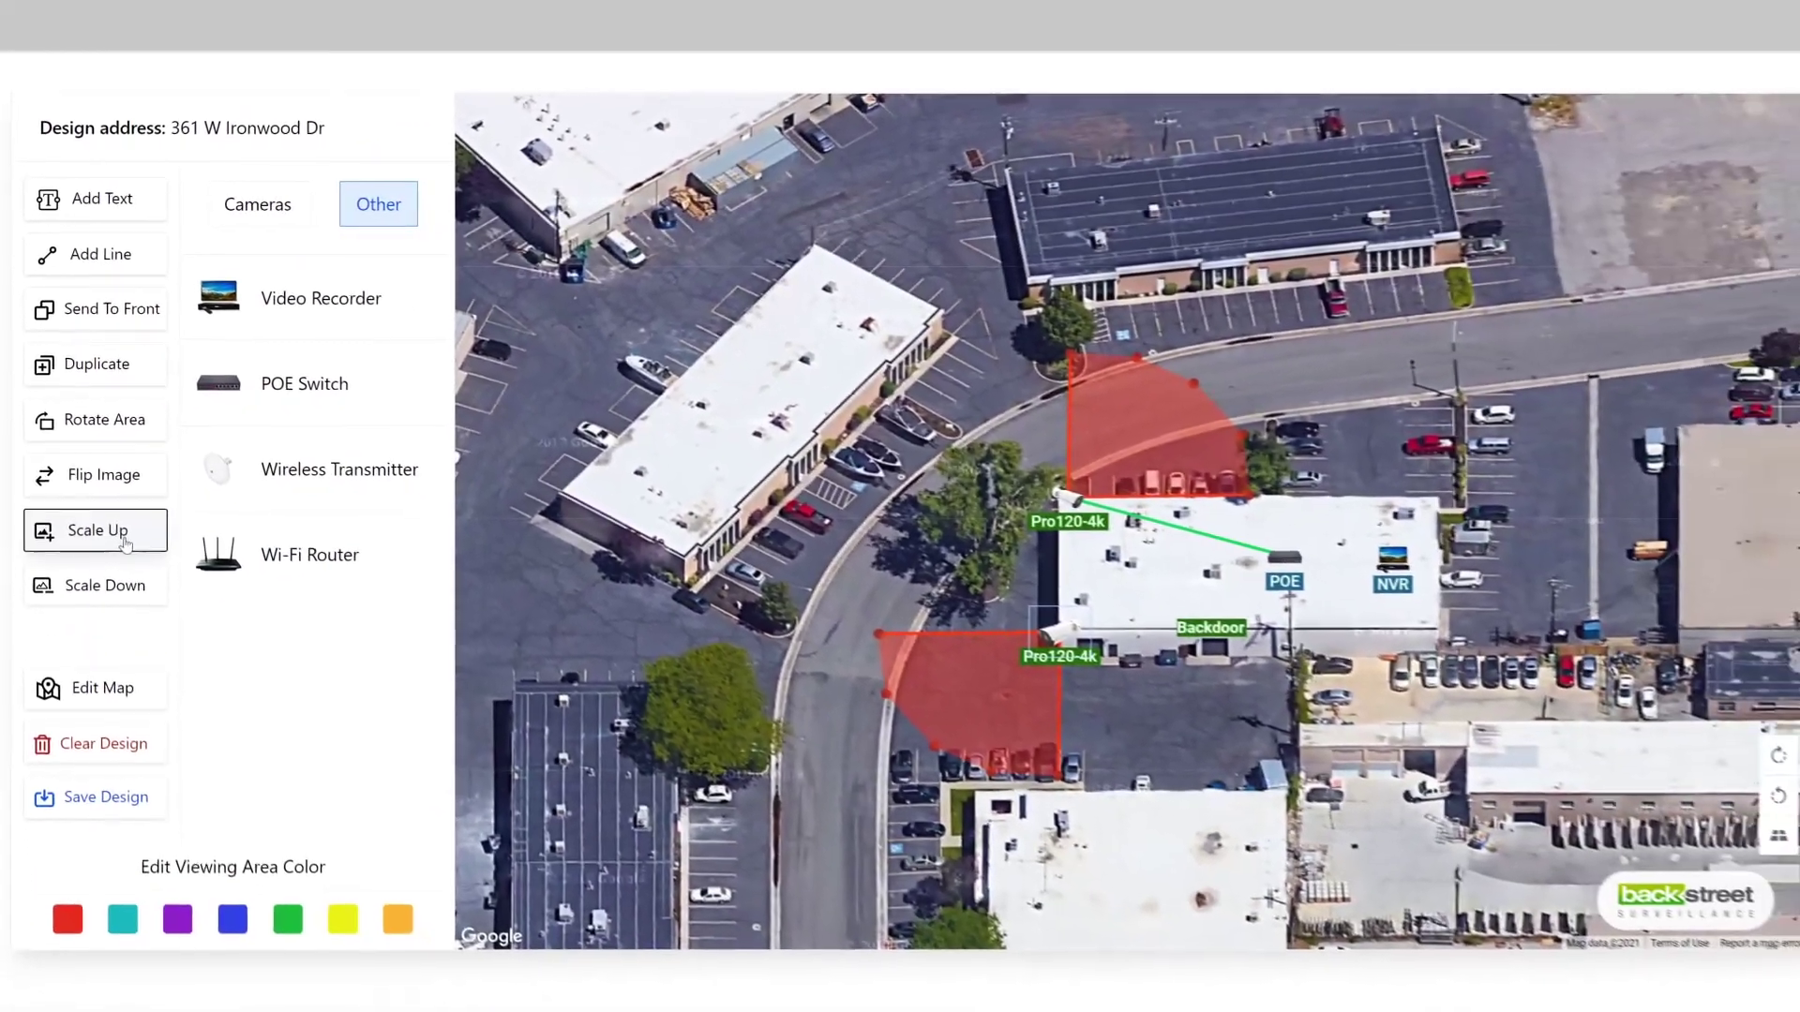
pyautogui.click(125, 583)
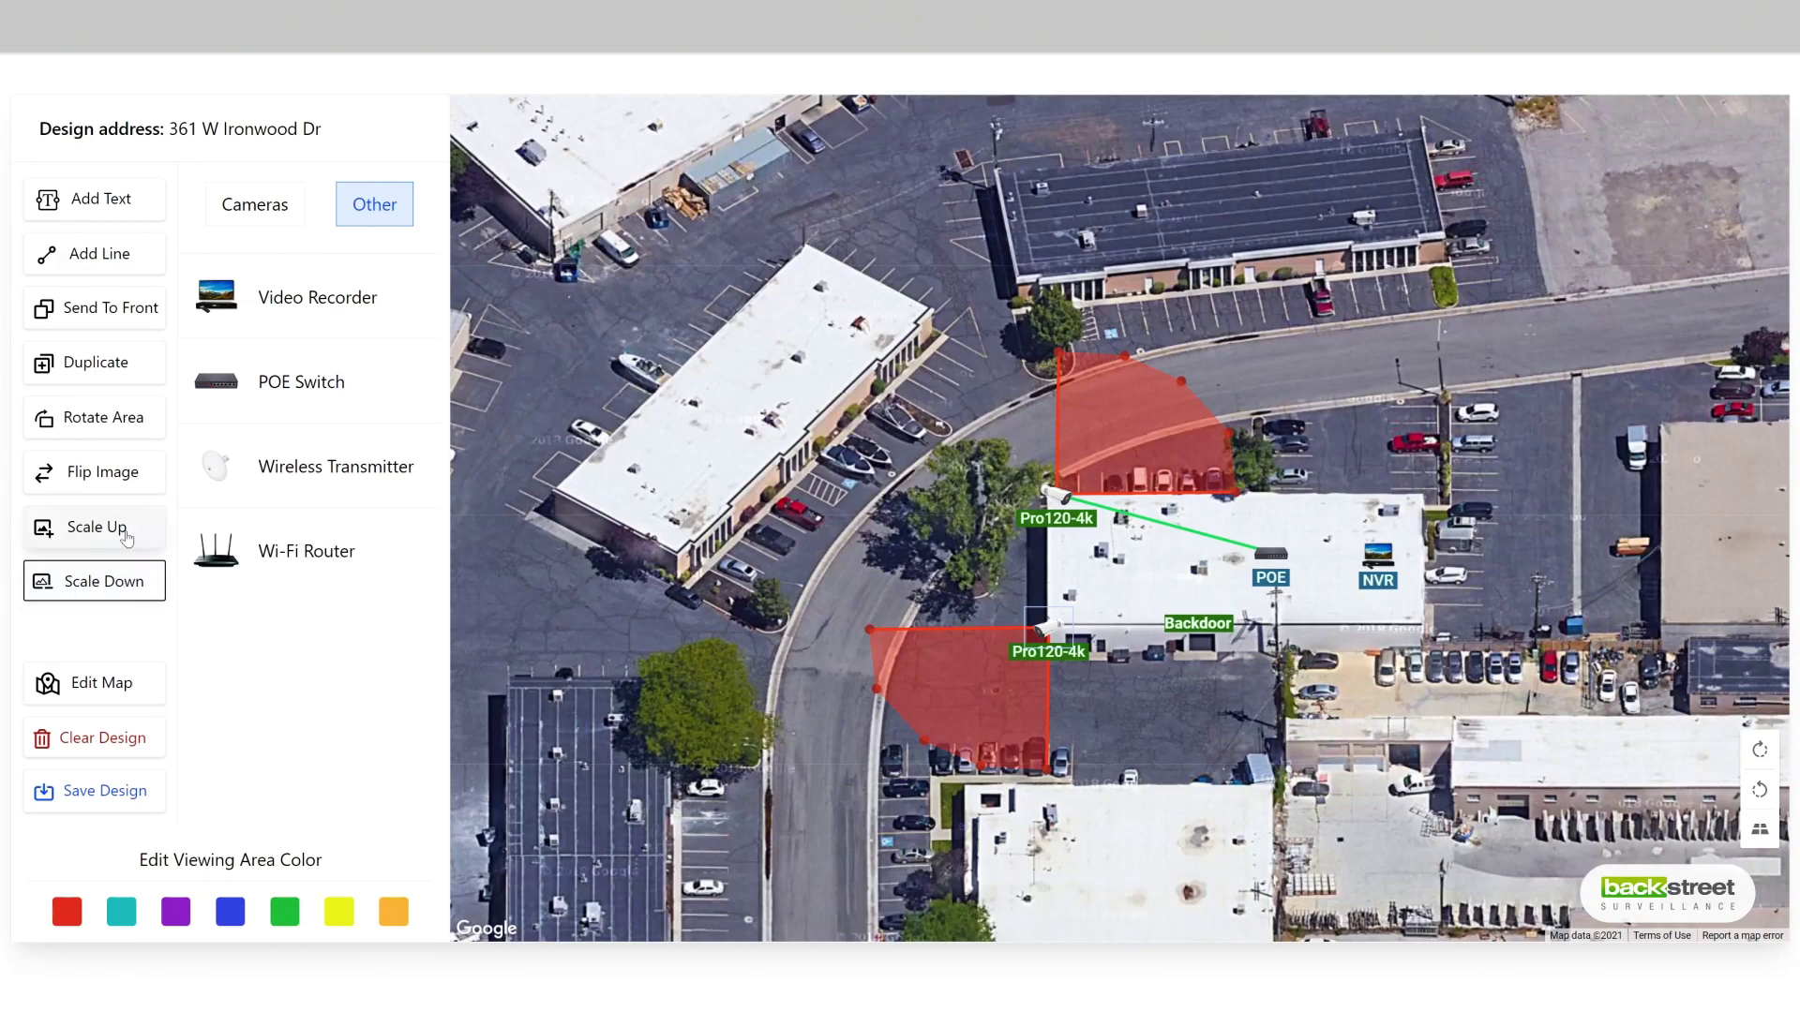
pyautogui.click(126, 536)
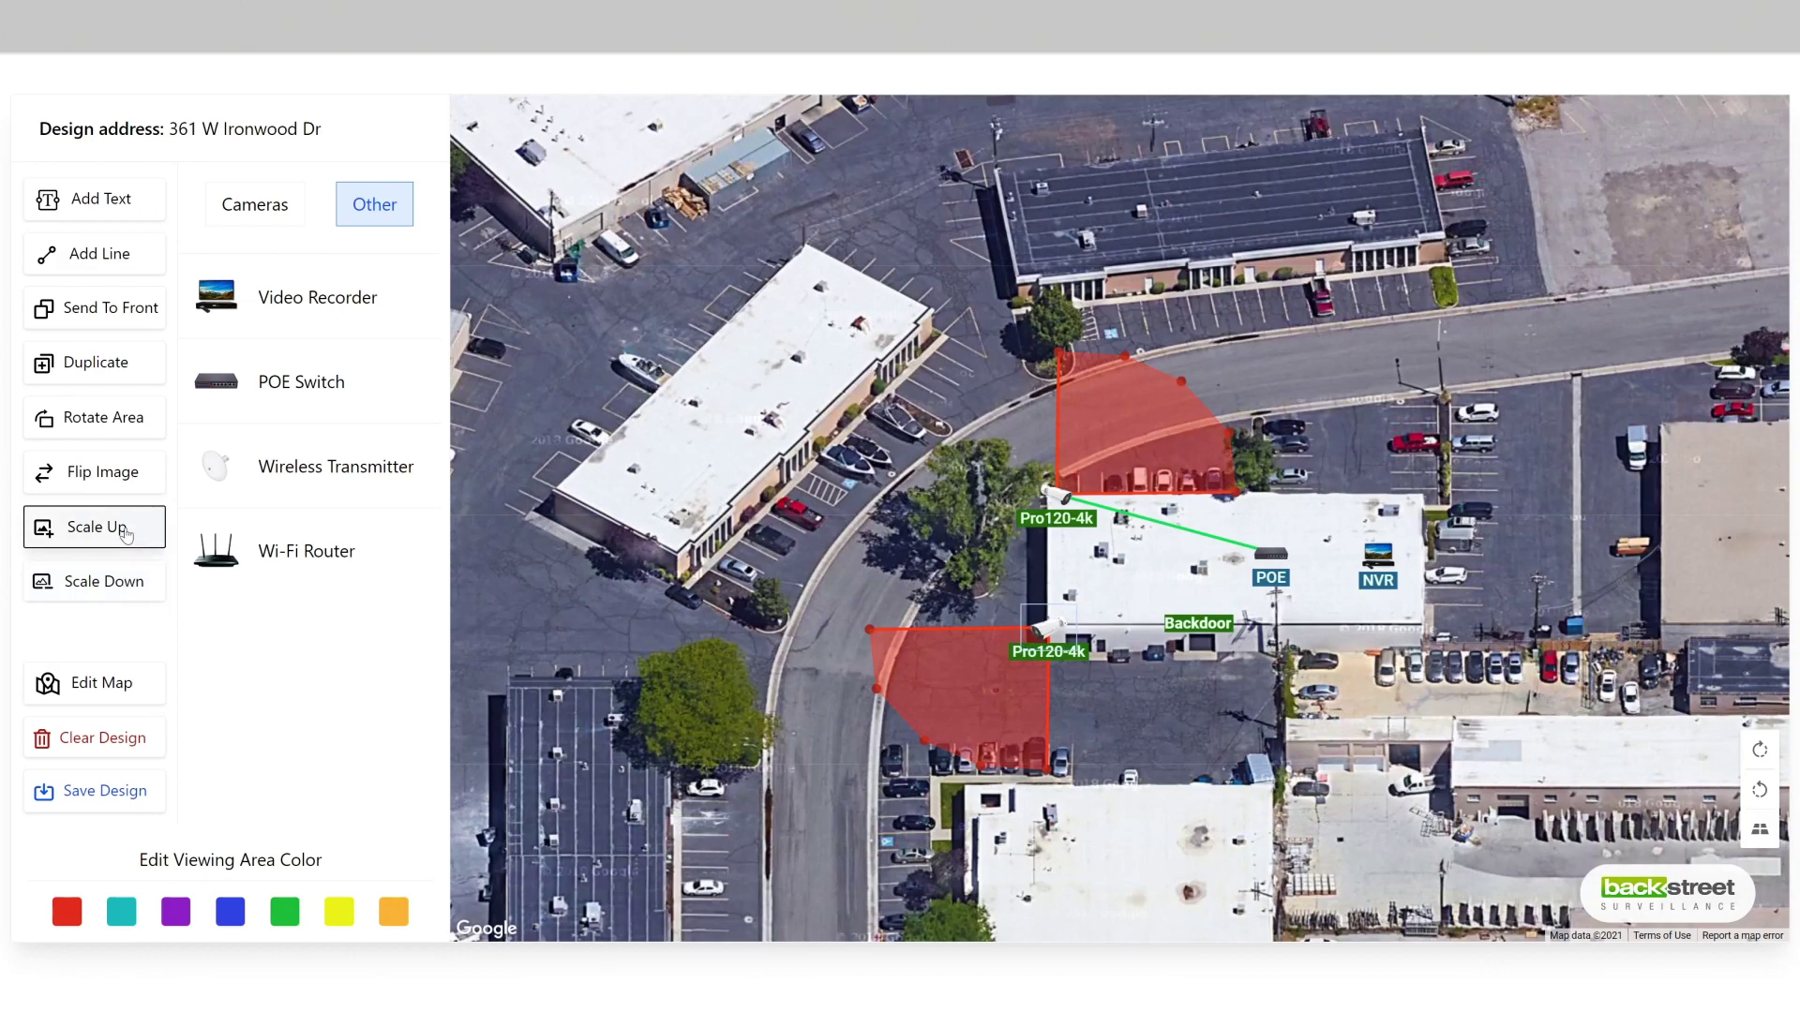
pyautogui.click(128, 586)
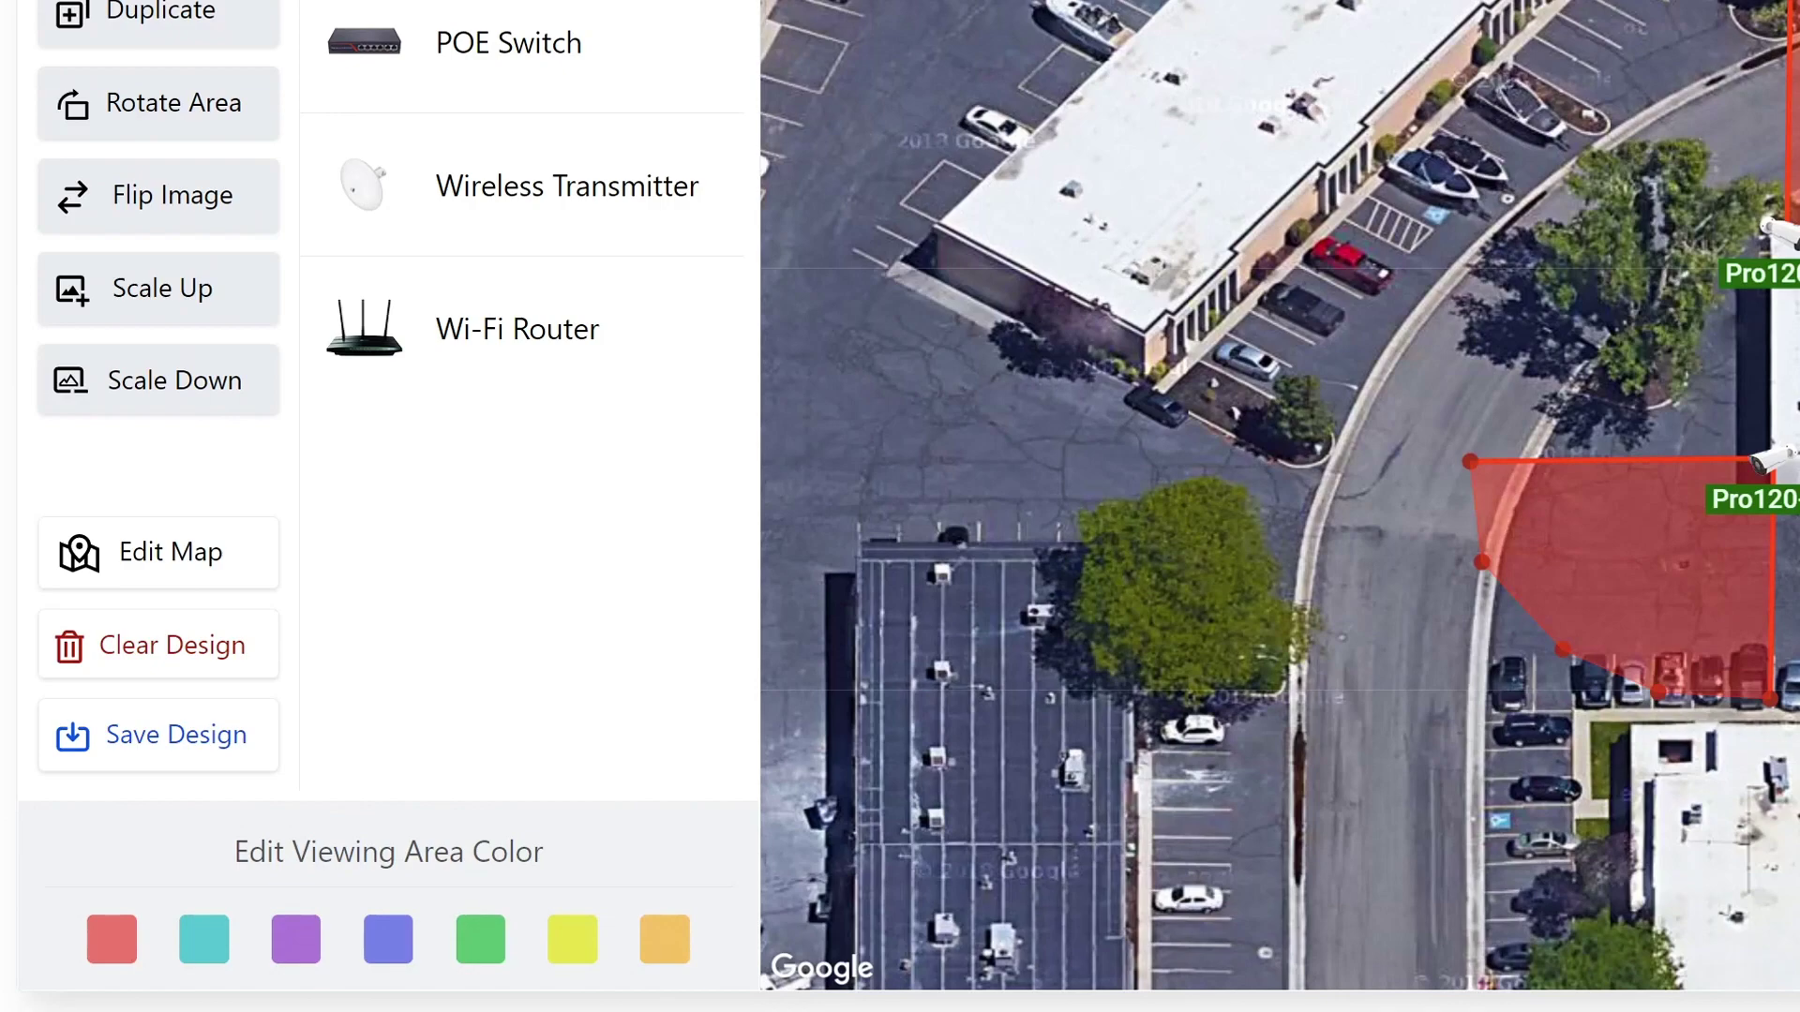
# Step: Pan, zoom and rotate the satellite map to frame the building and main road, then resume designing
pyautogui.click(159, 579)
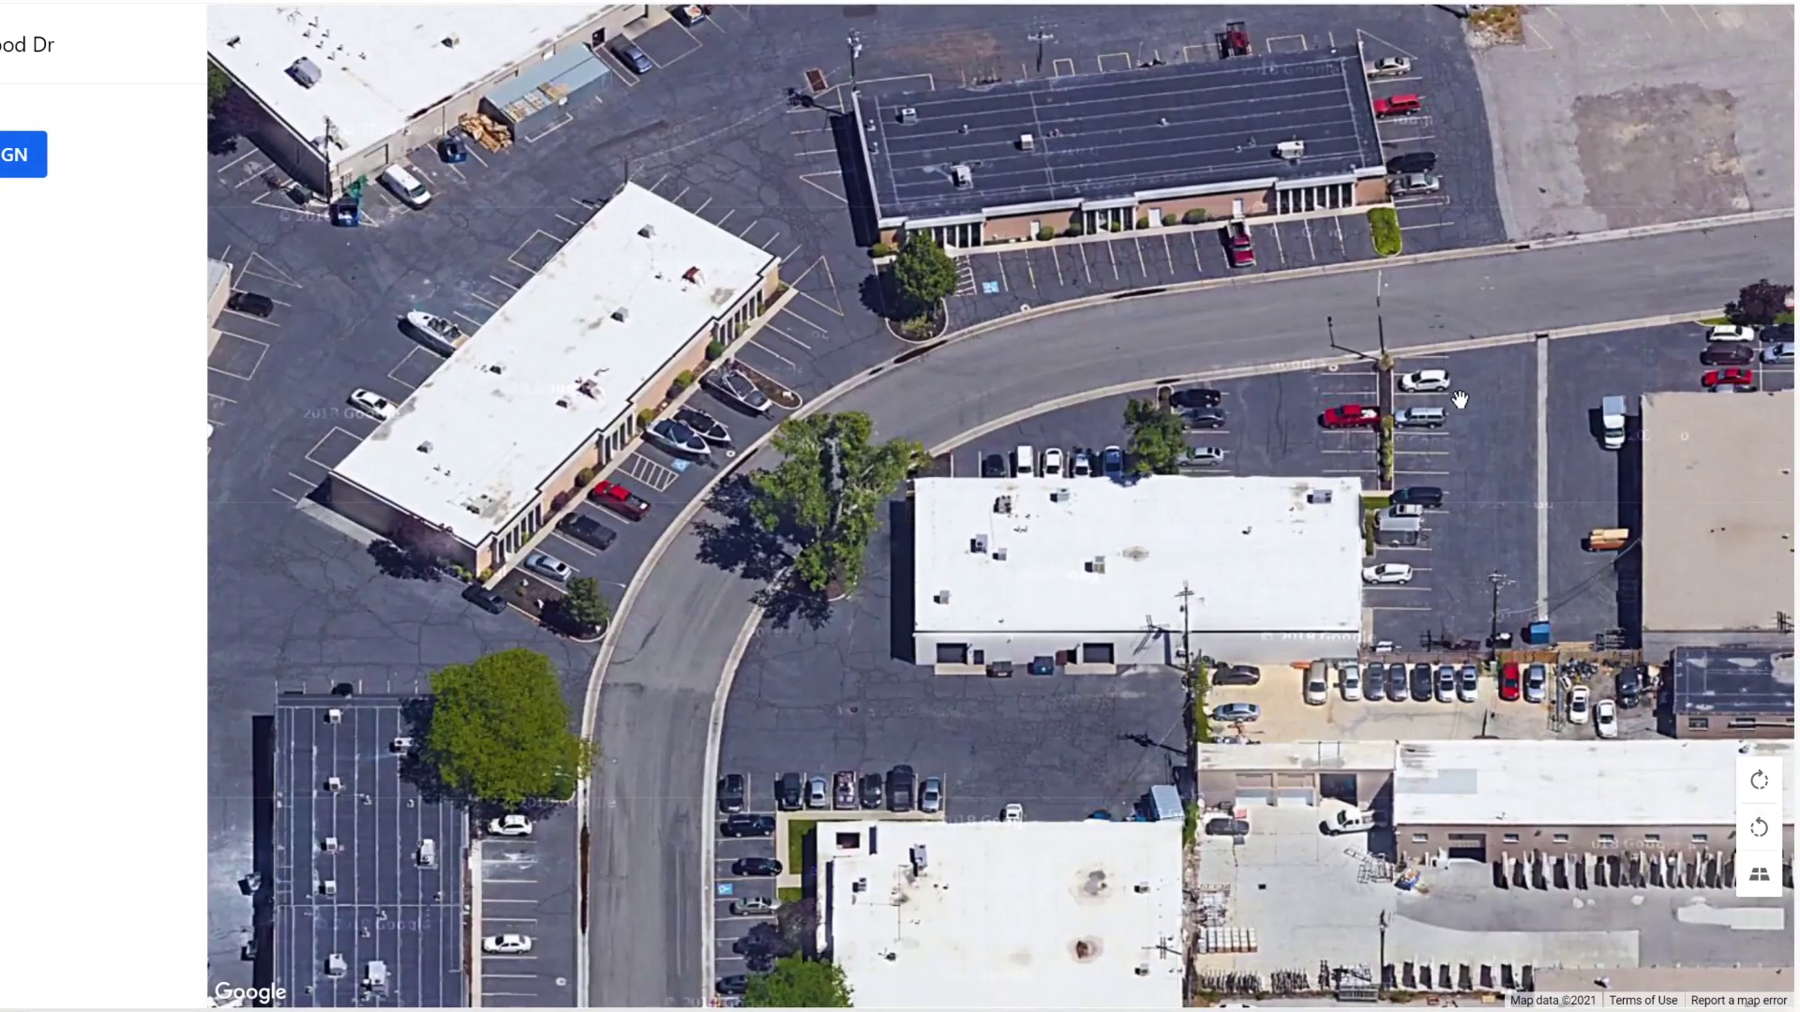
pyautogui.moveTo(1460, 400); pyautogui.dragTo(839, 273)
pyautogui.scroll(-5, 839, 273)
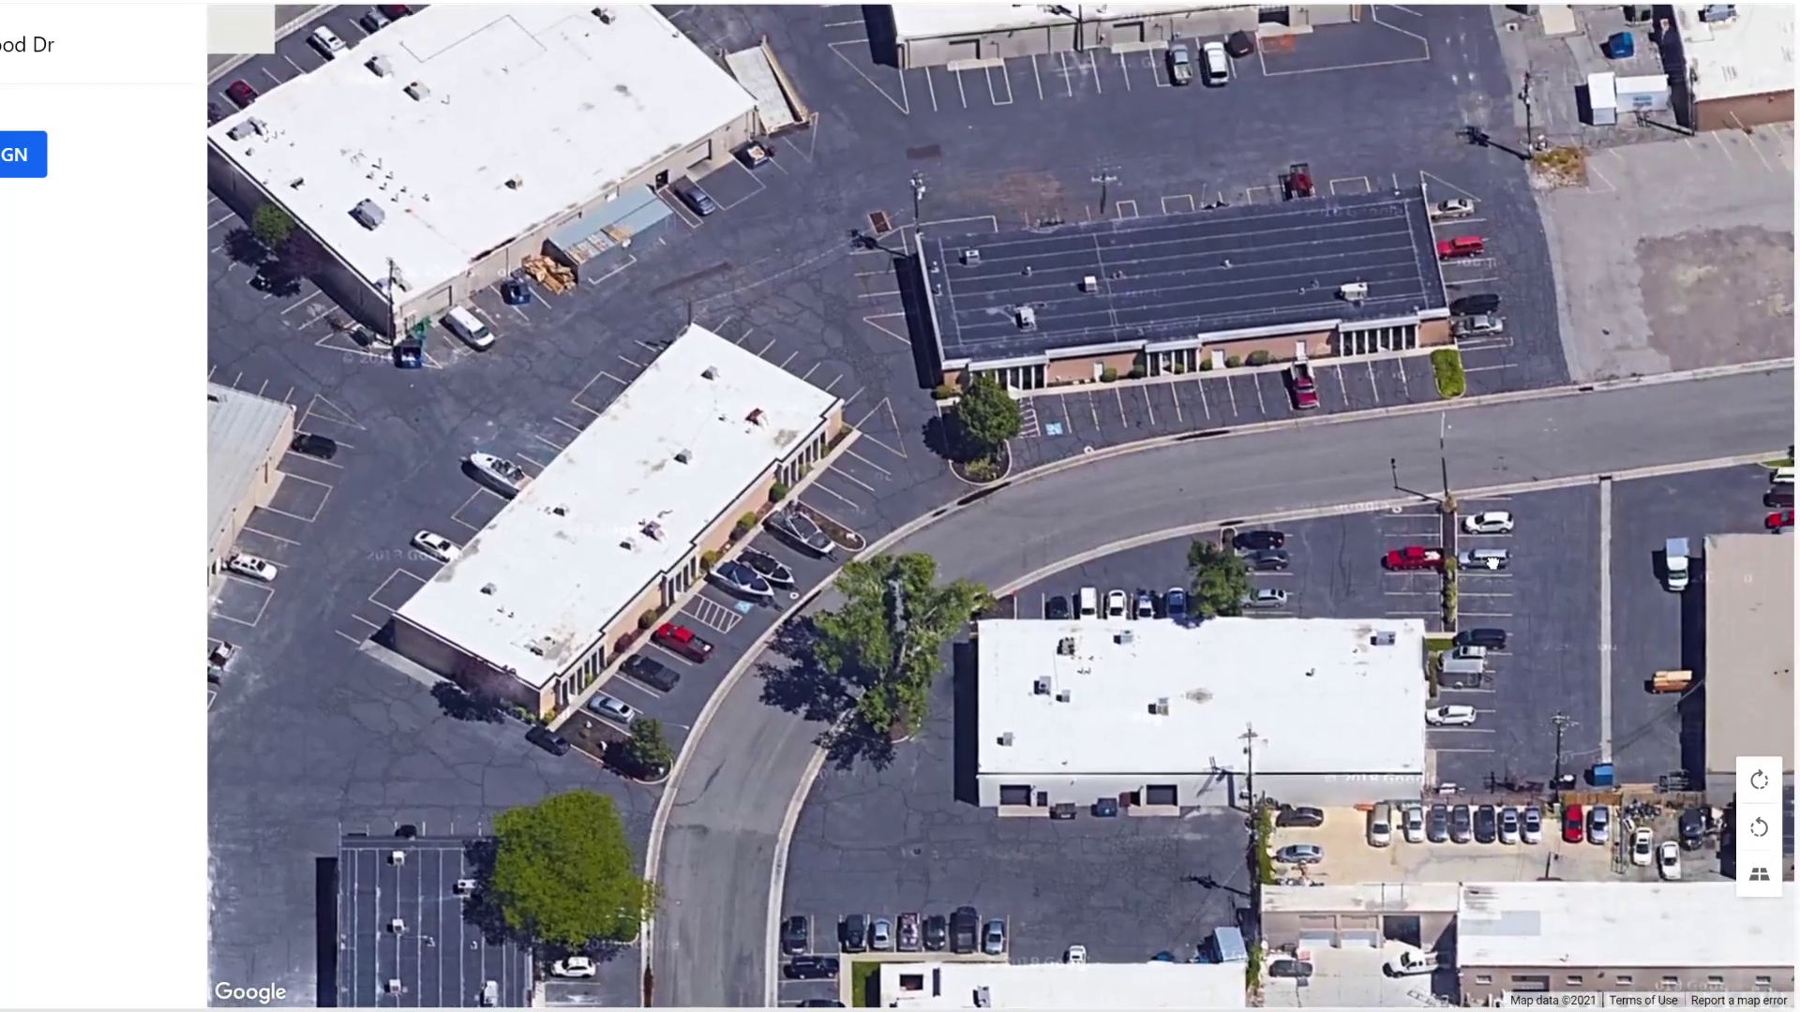
pyautogui.scroll(2, 1412, 628)
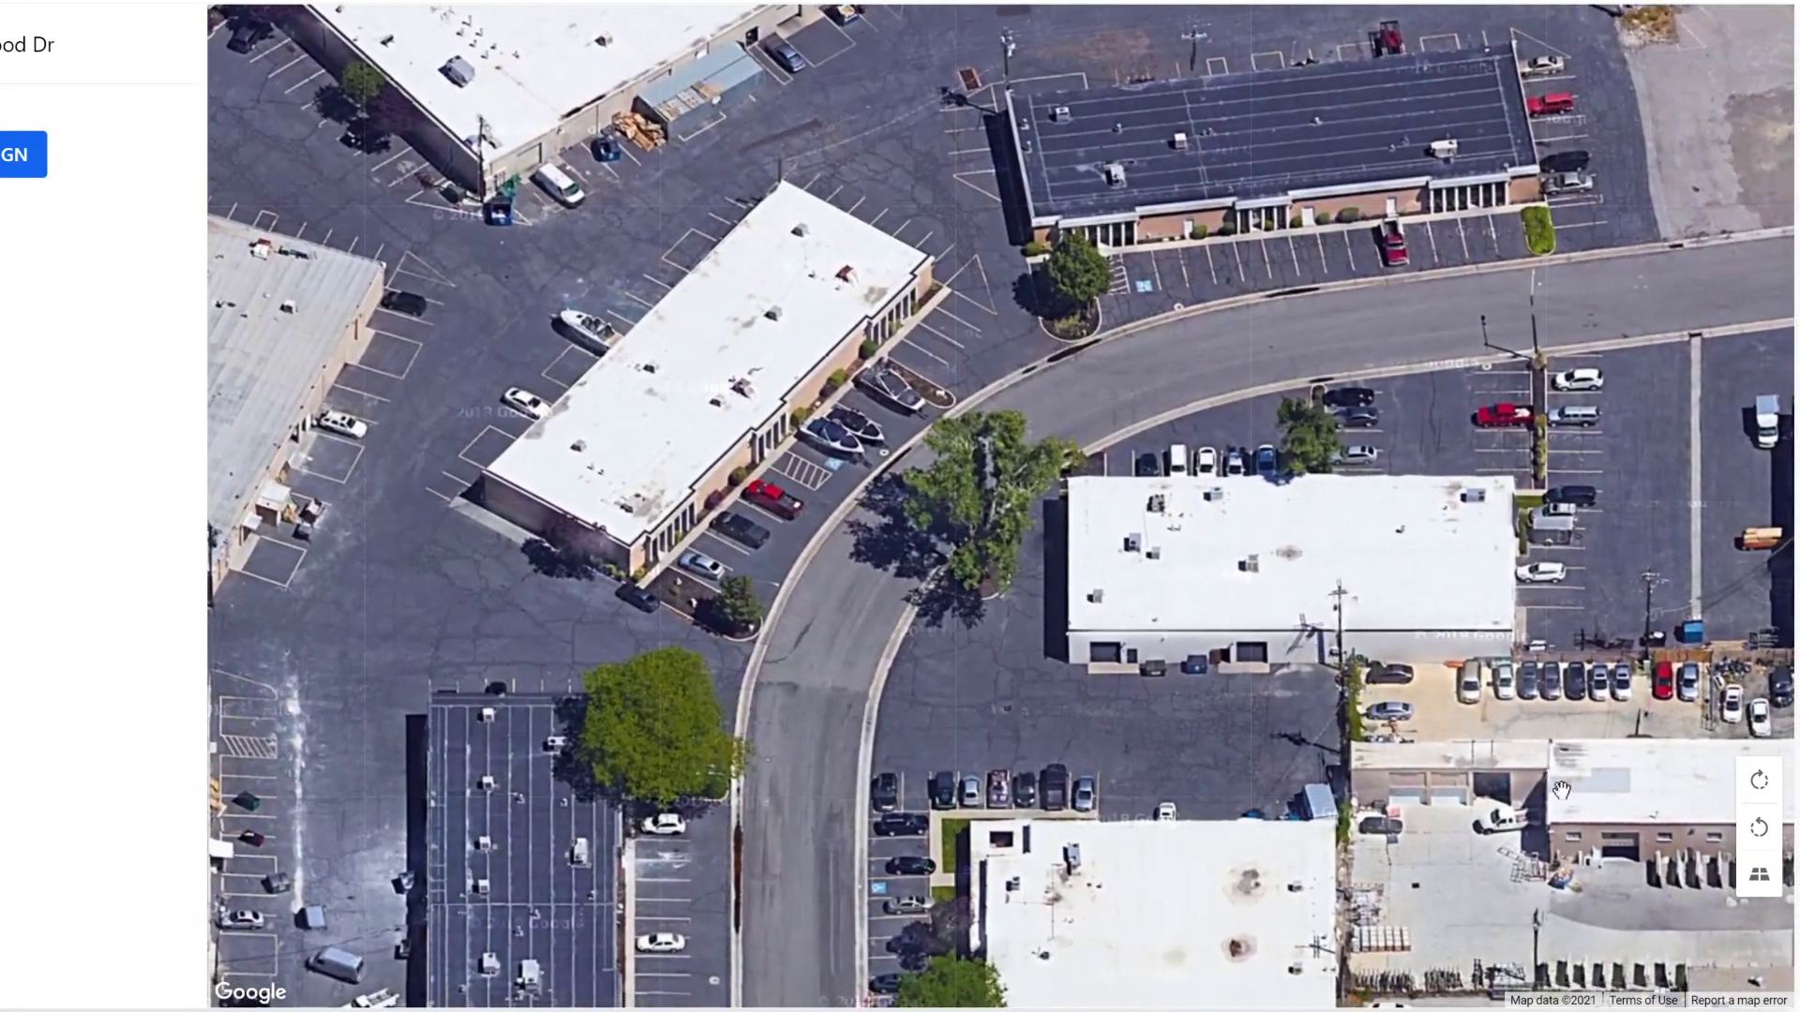
pyautogui.click(1759, 827)
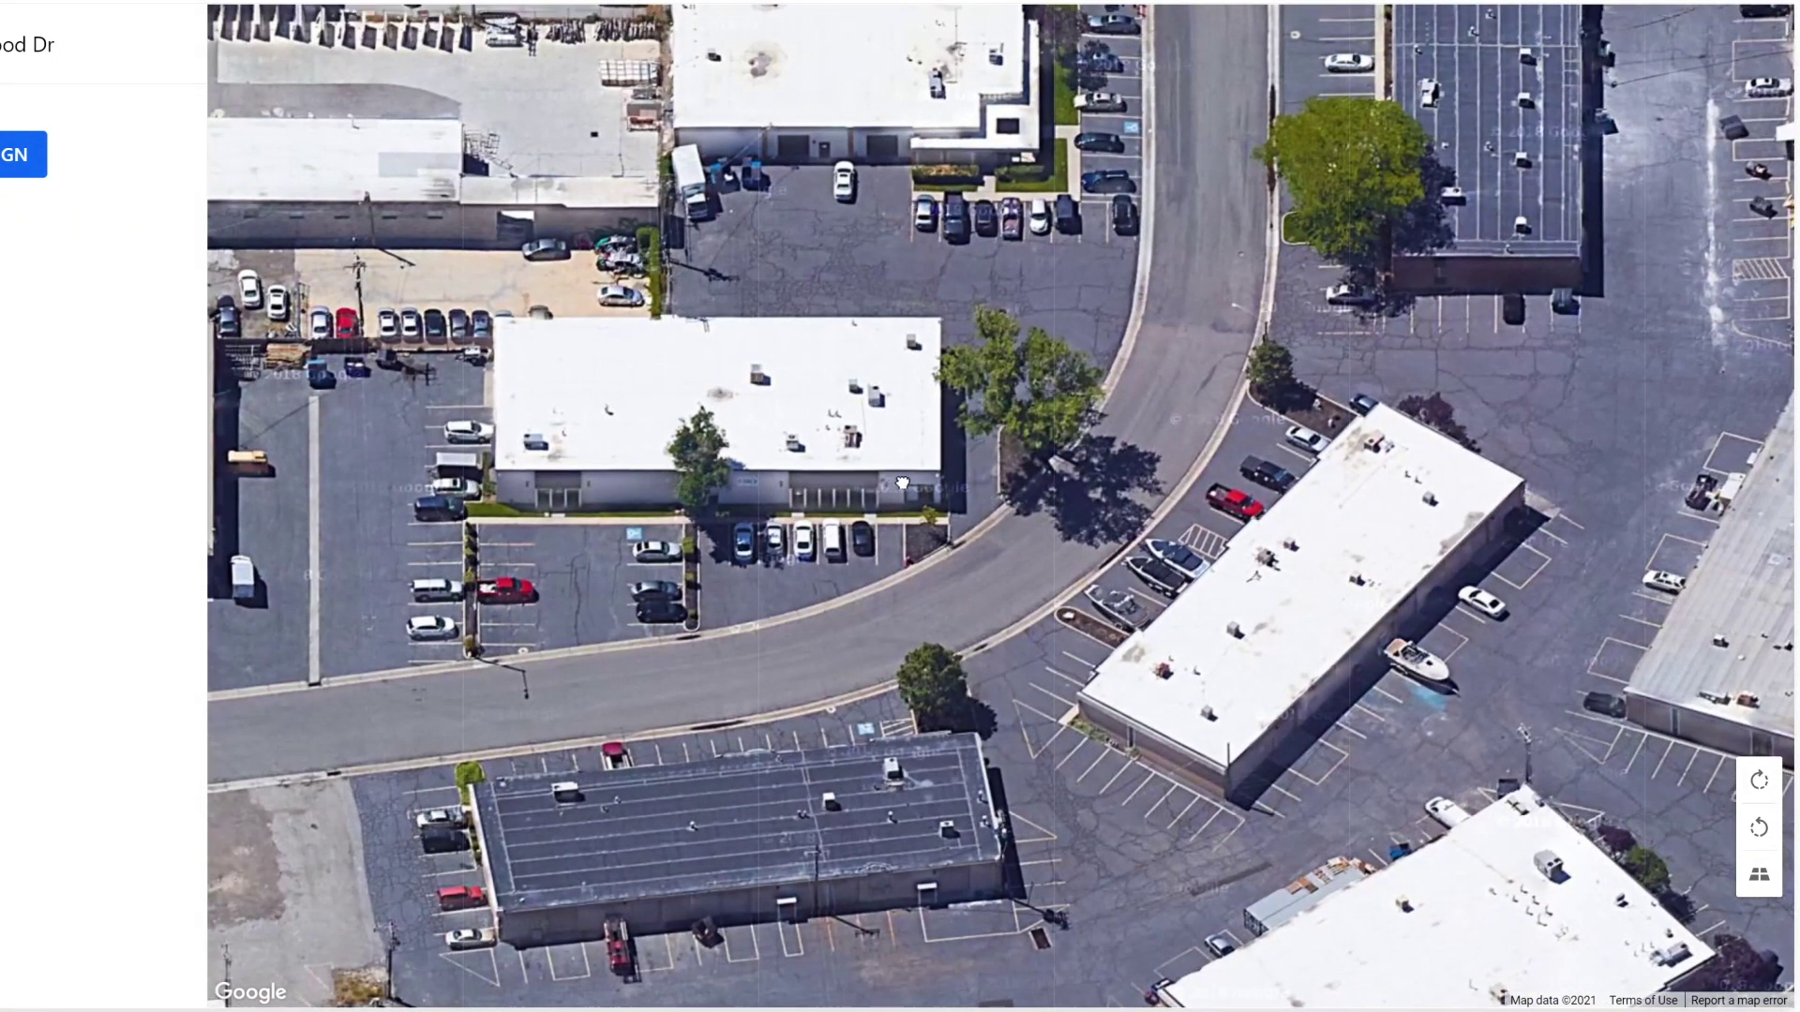
pyautogui.moveTo(902, 483); pyautogui.dragTo(1015, 550)
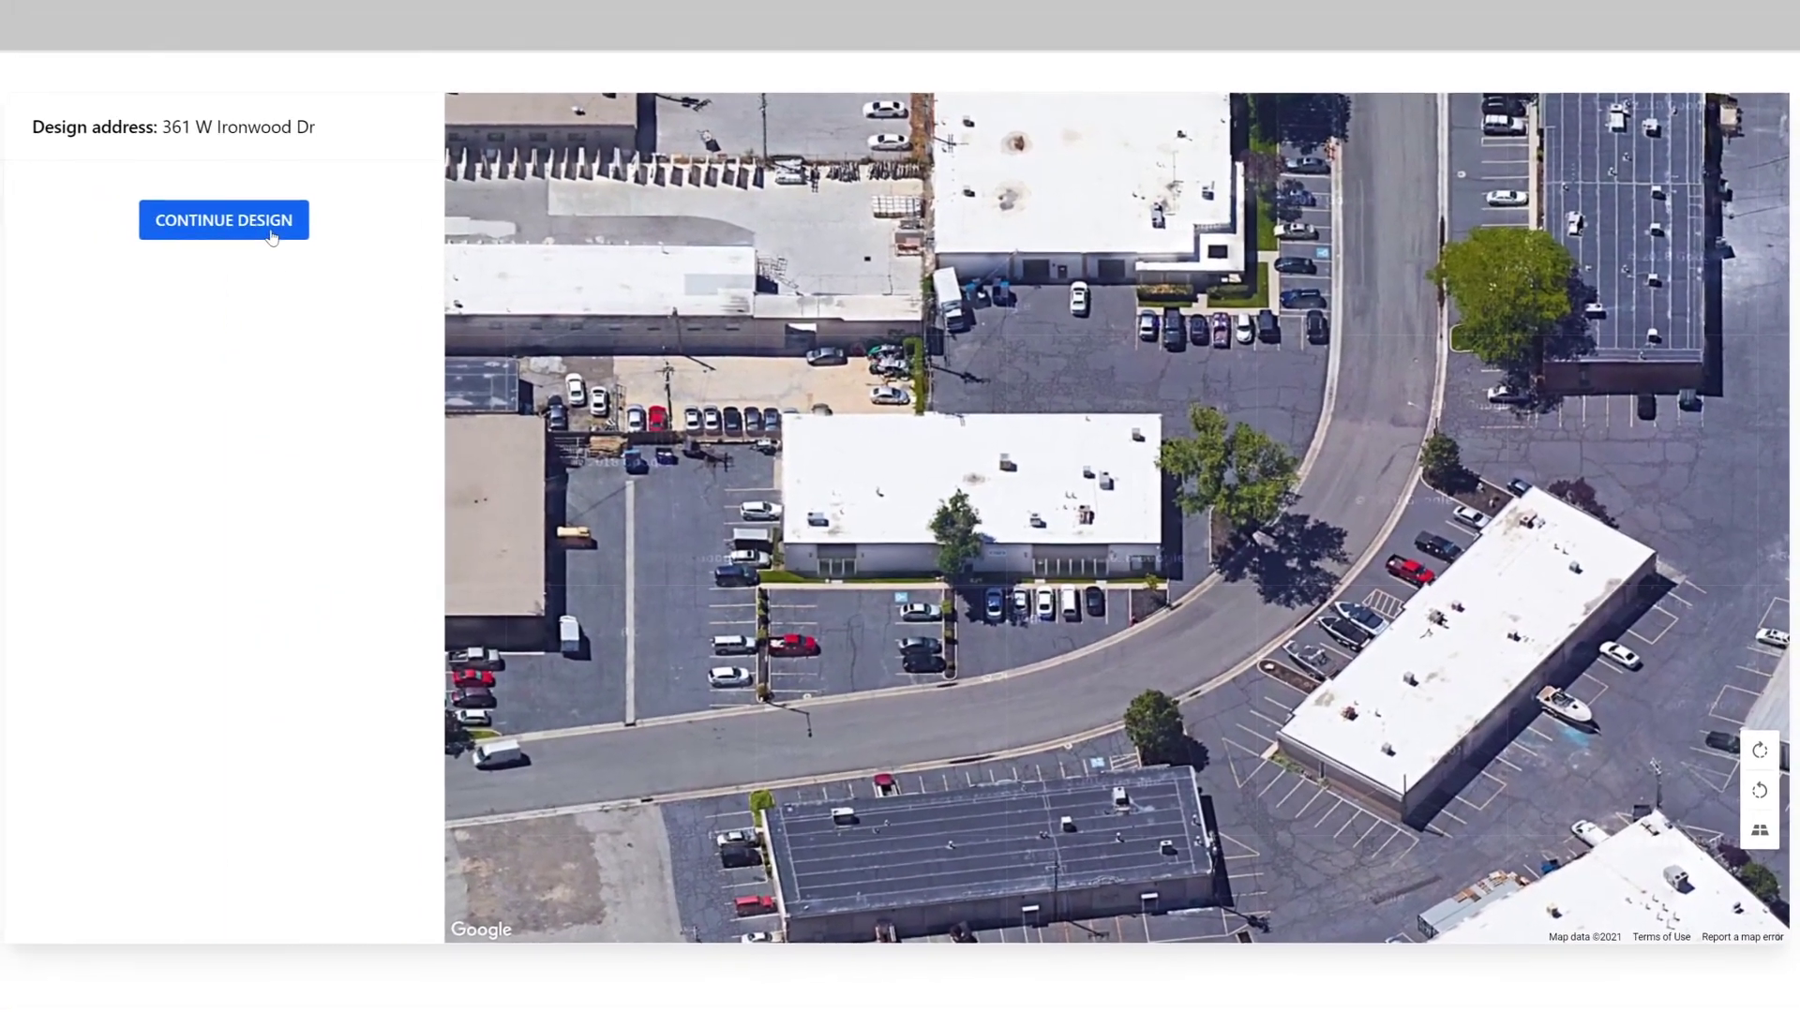
pyautogui.click(272, 236)
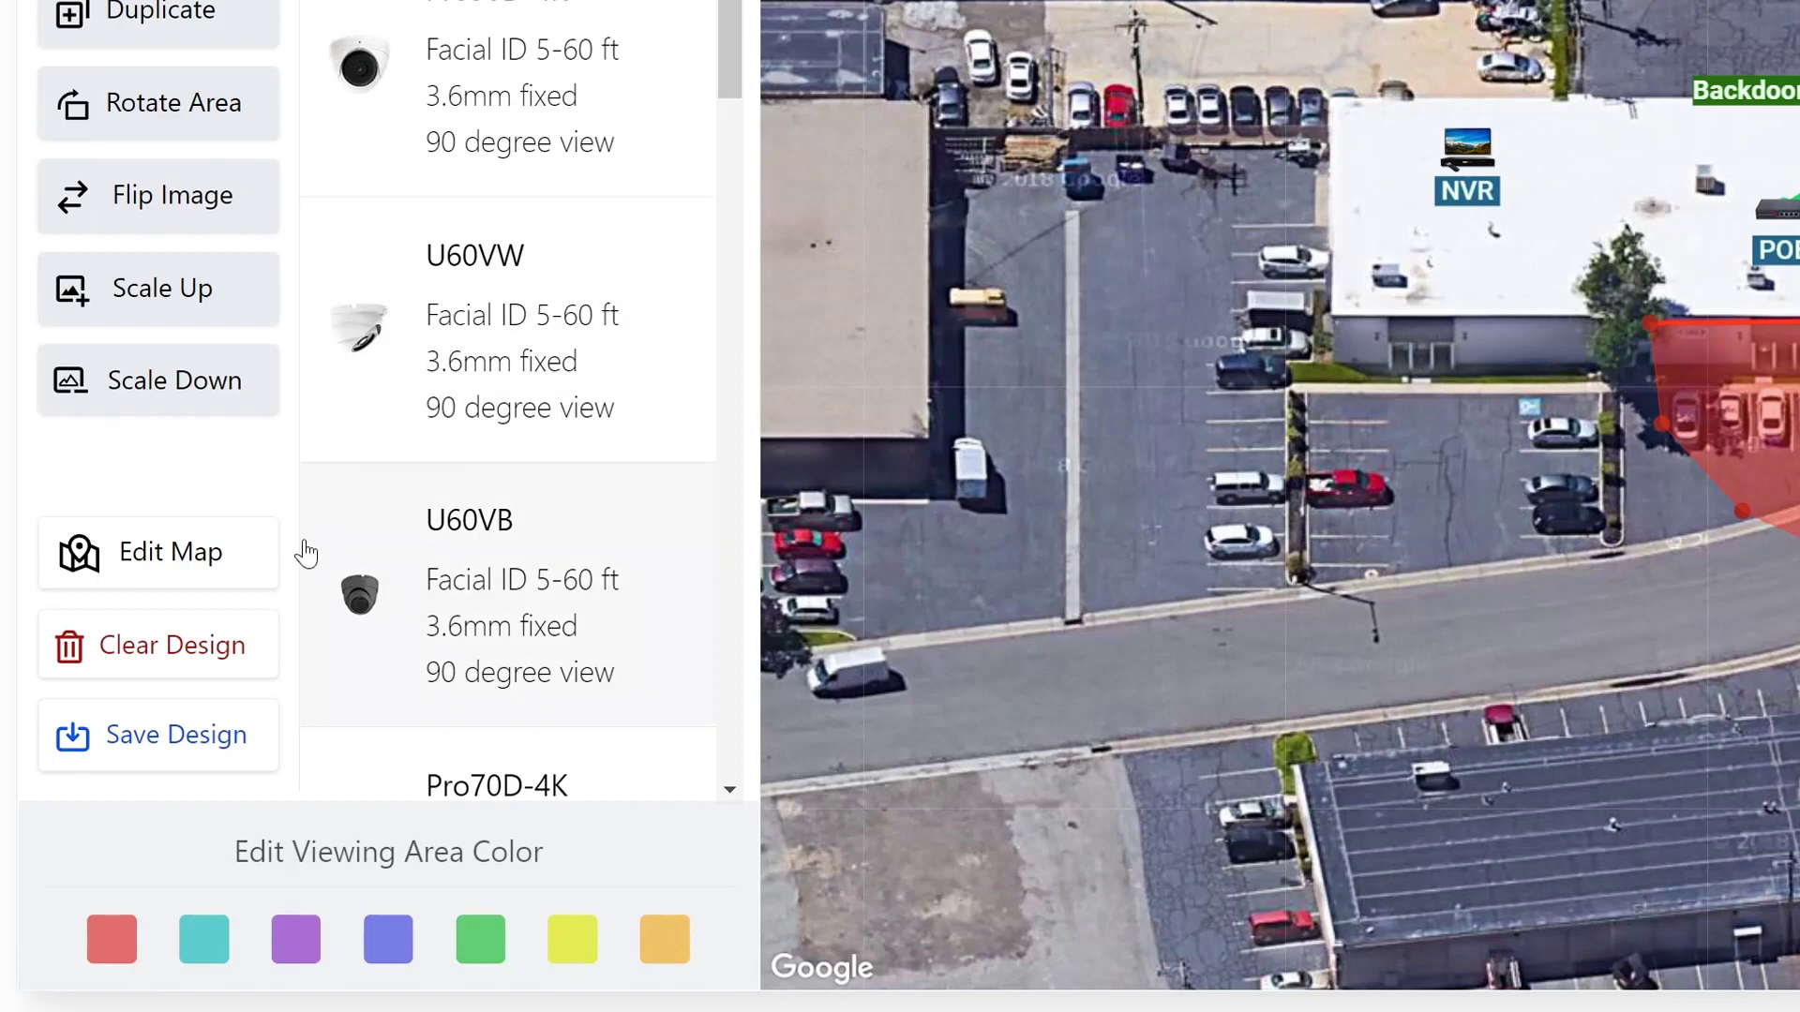
pyautogui.click(174, 642)
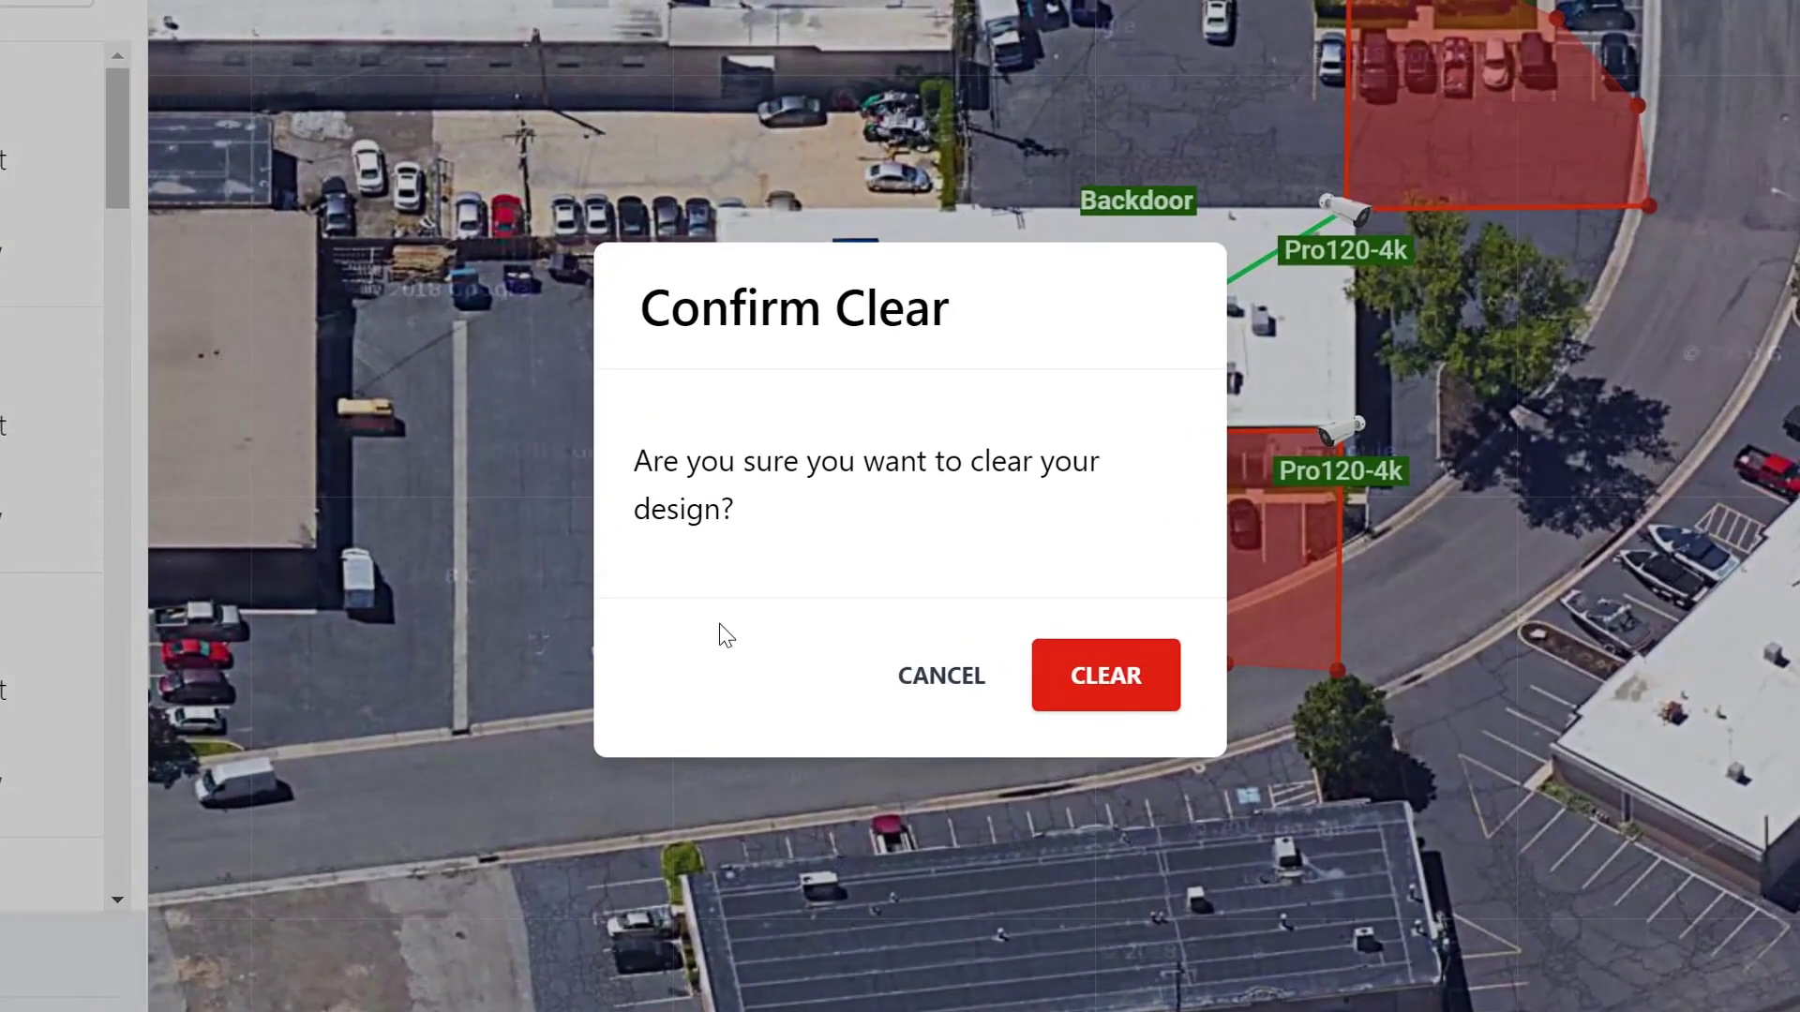
pyautogui.click(1125, 673)
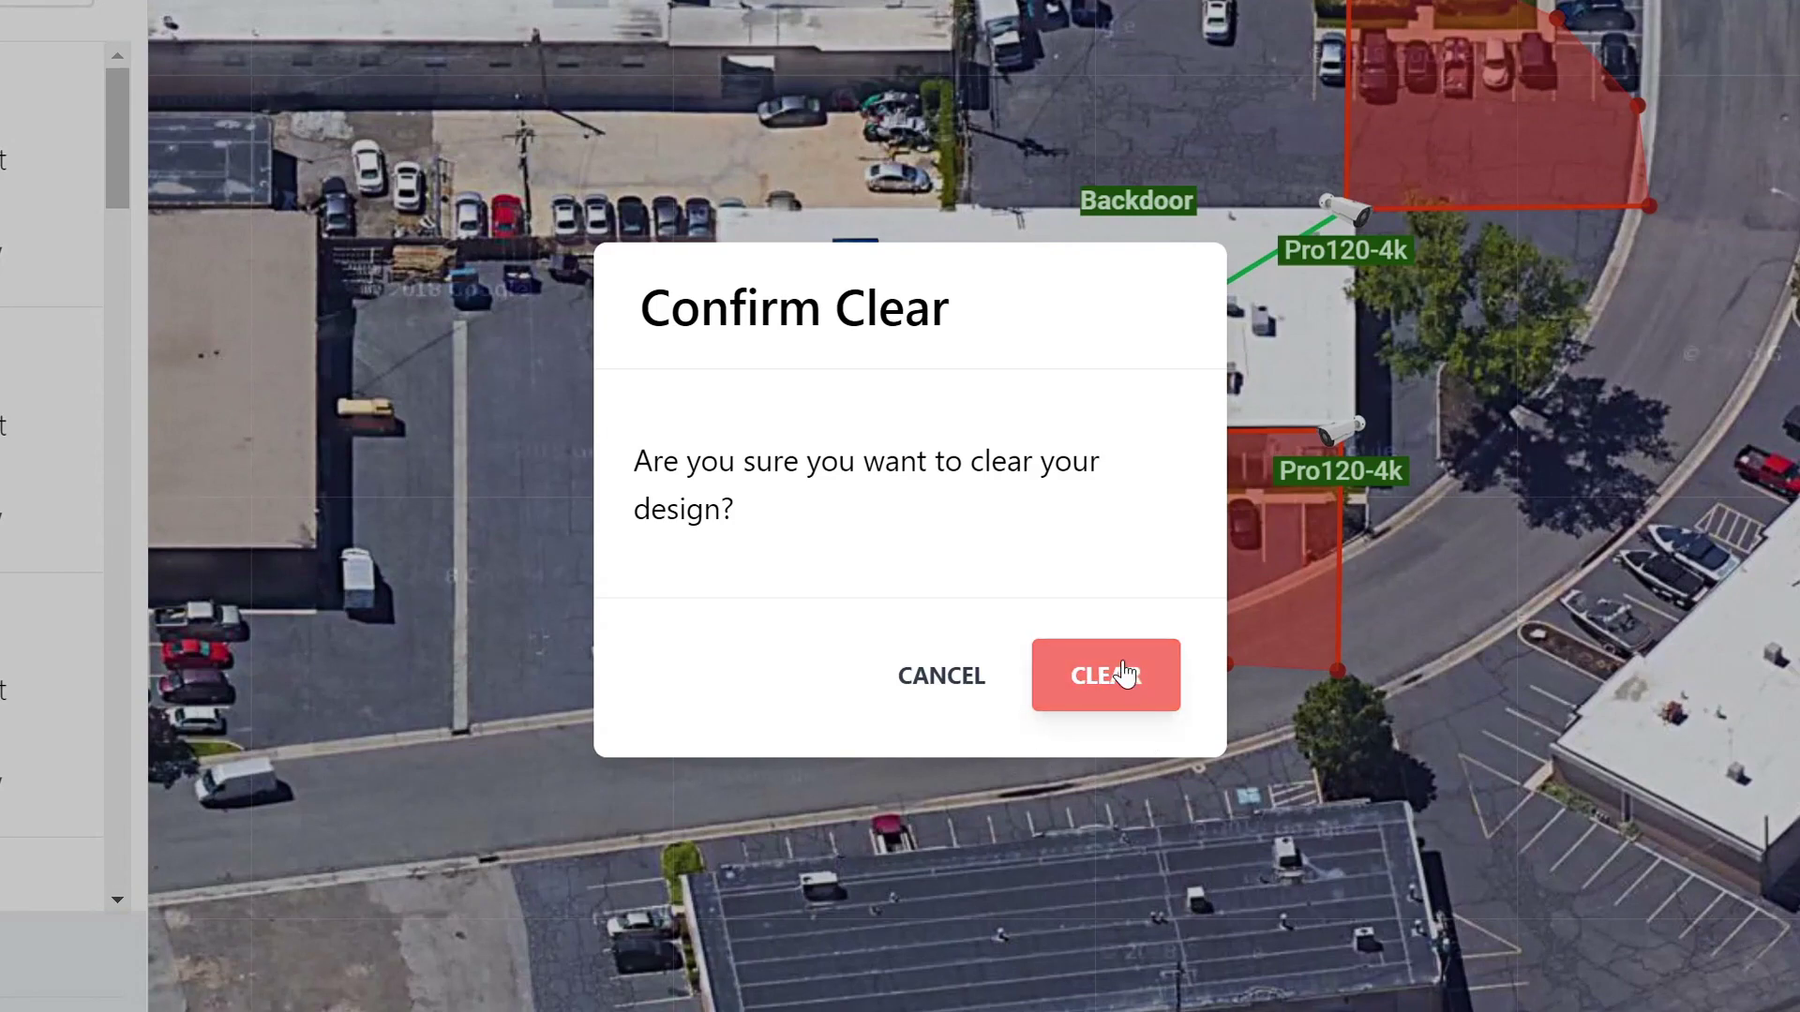
pyautogui.click(933, 678)
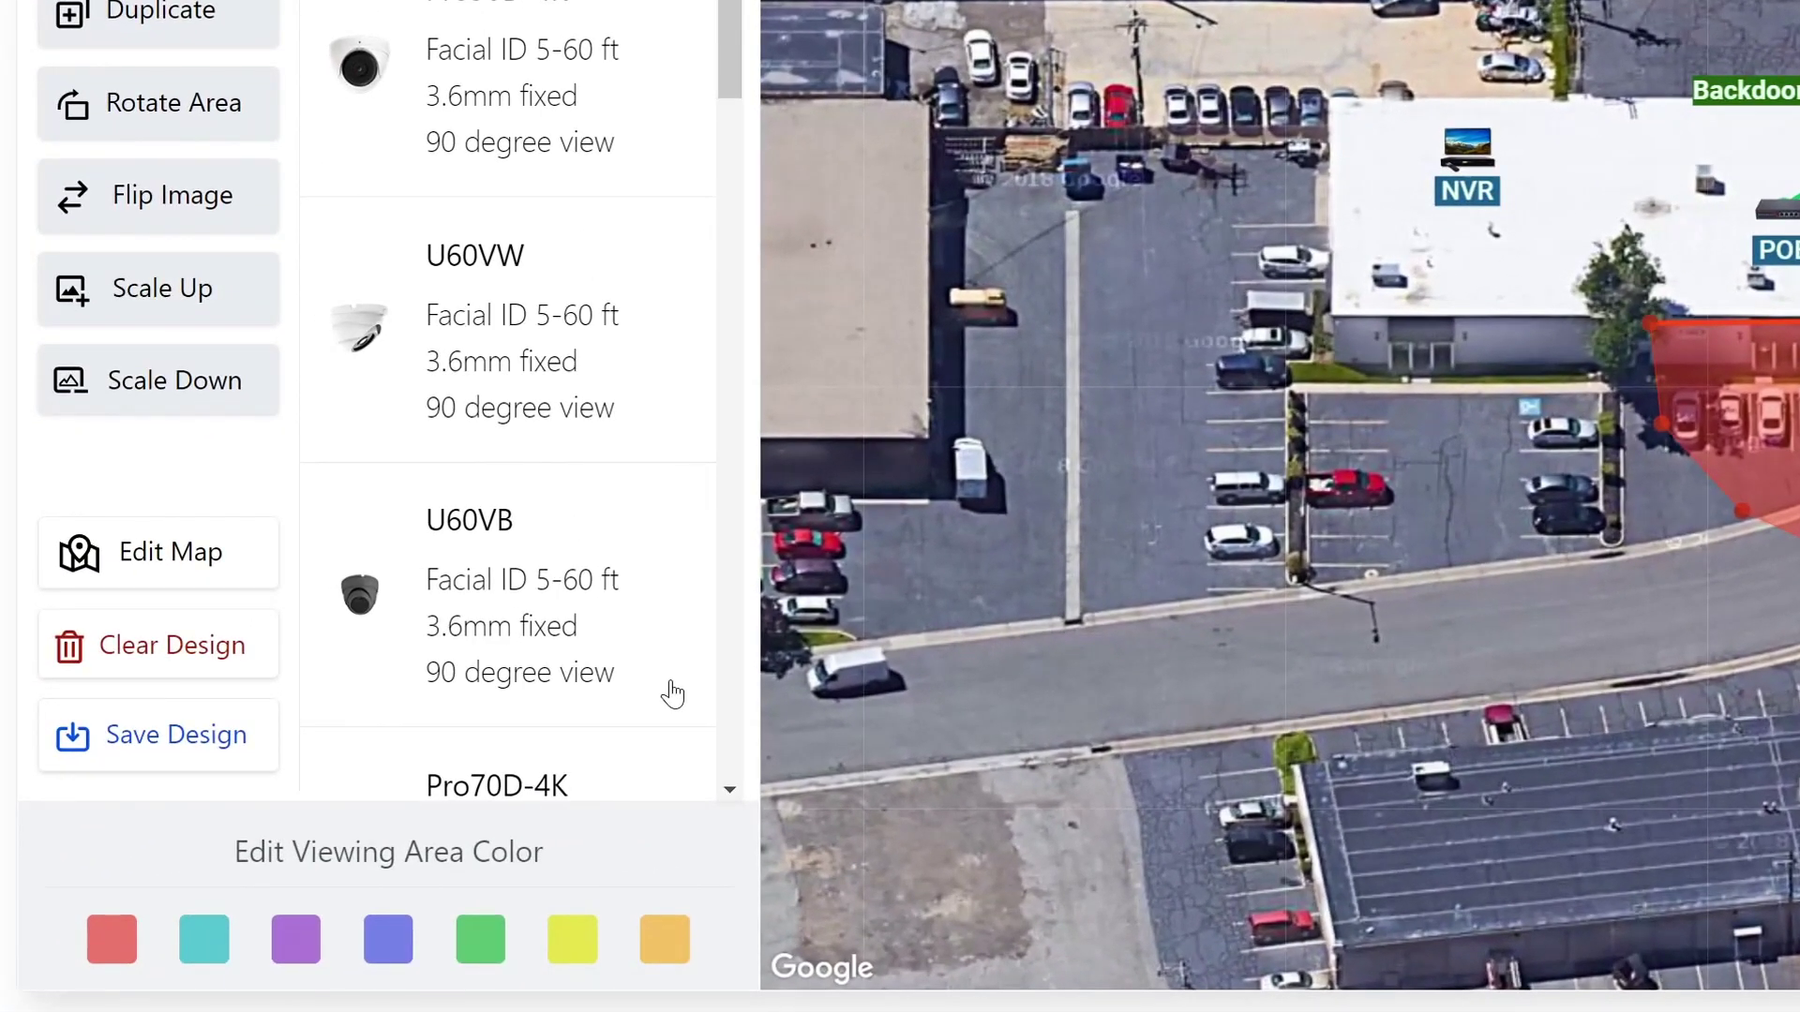
# Step: In the save options, include the design address, the customer's full name and the camera list
pyautogui.click(138, 764)
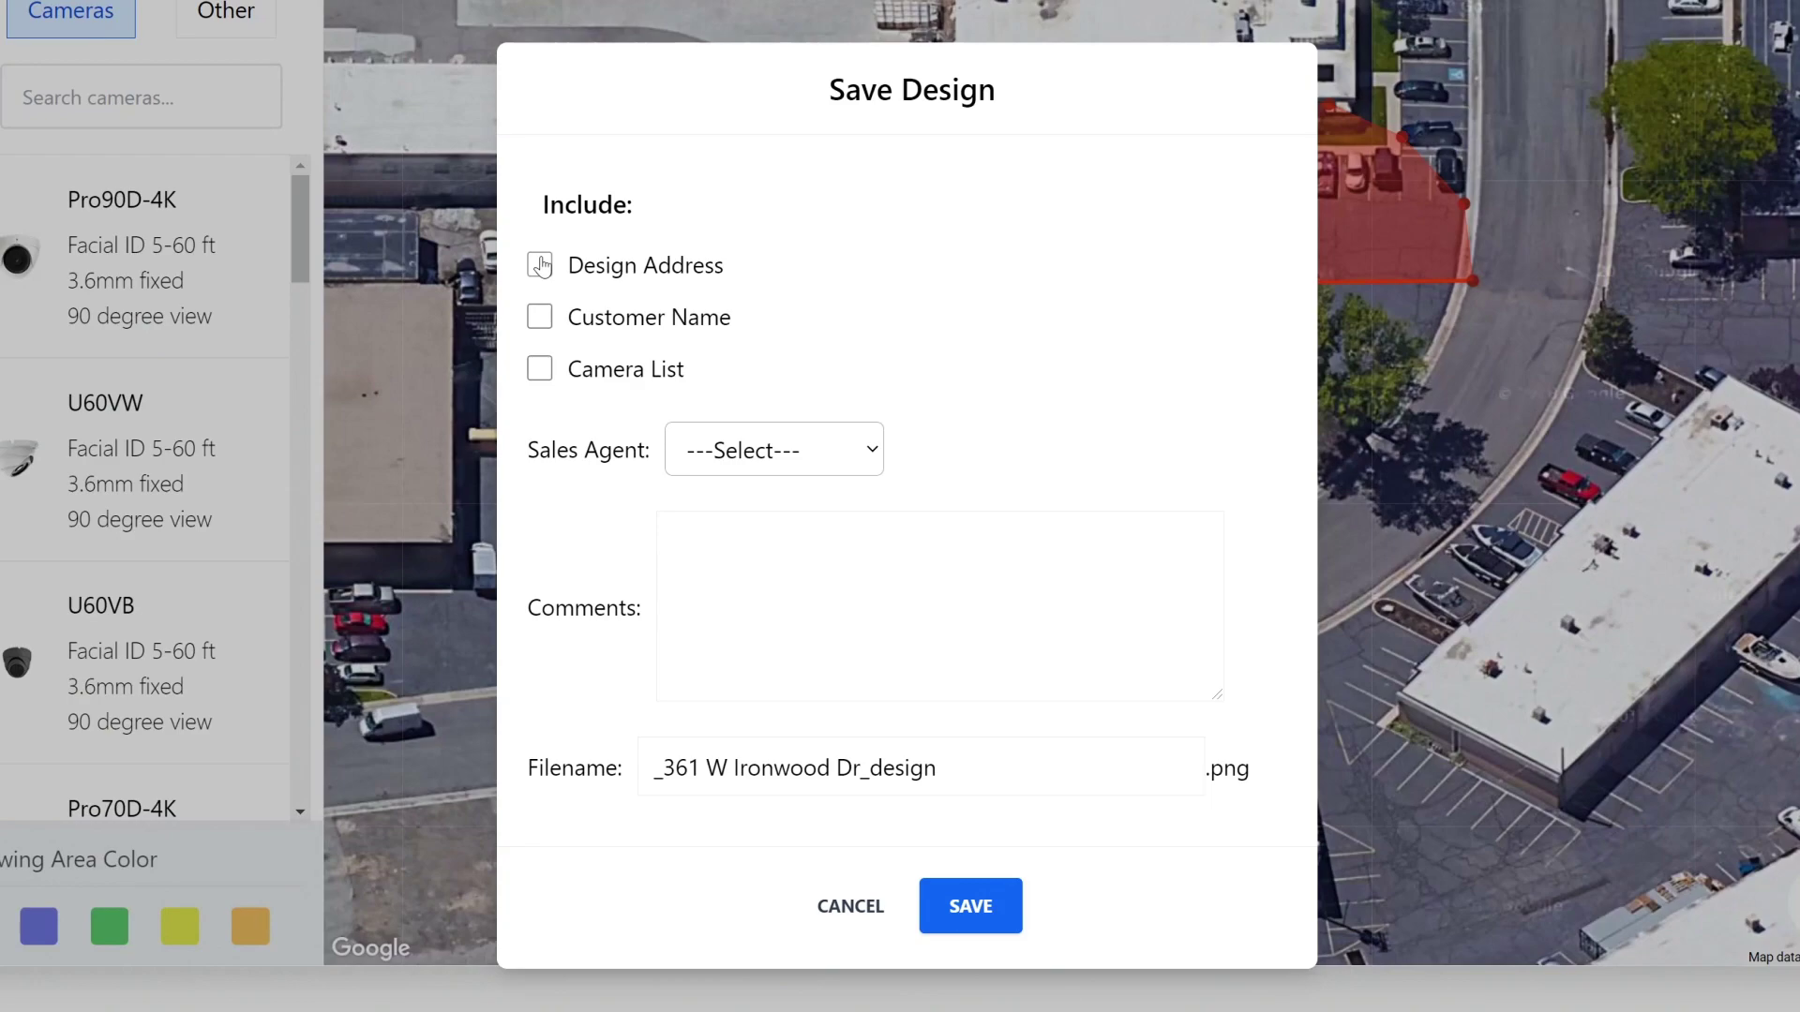
pyautogui.click(541, 266)
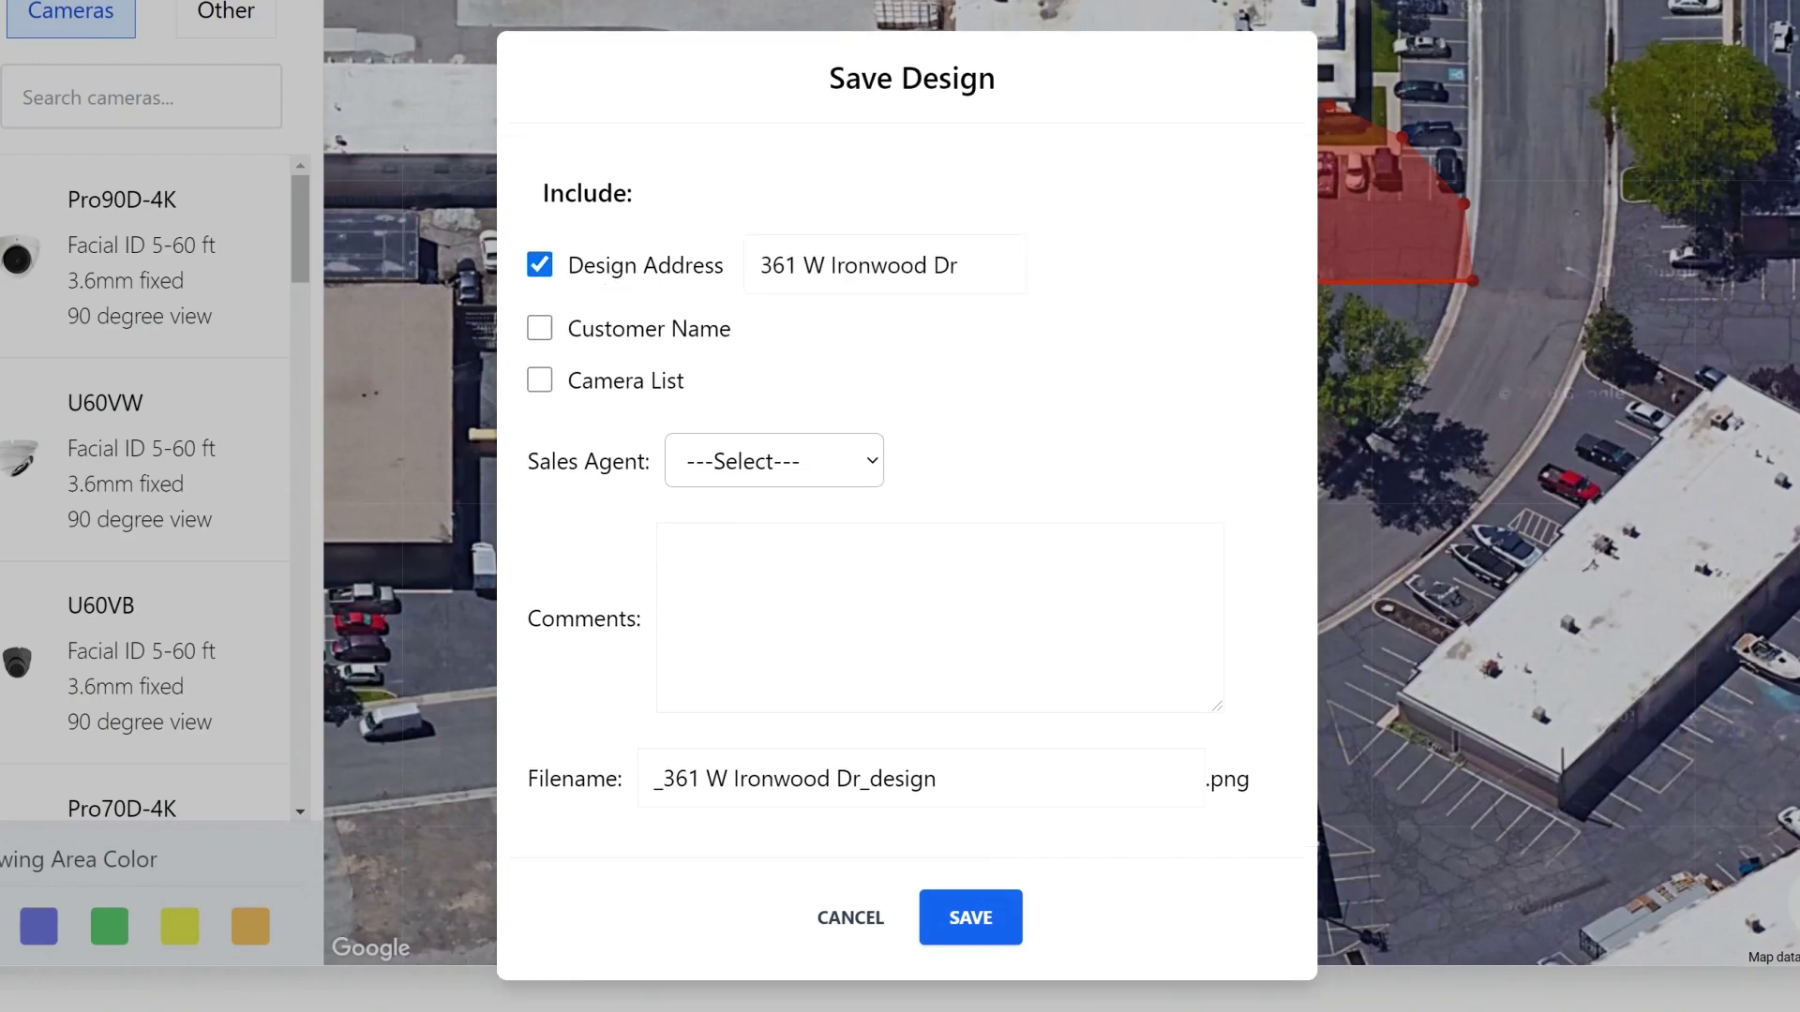
pyautogui.moveTo(958, 266); pyautogui.dragTo(694, 269)
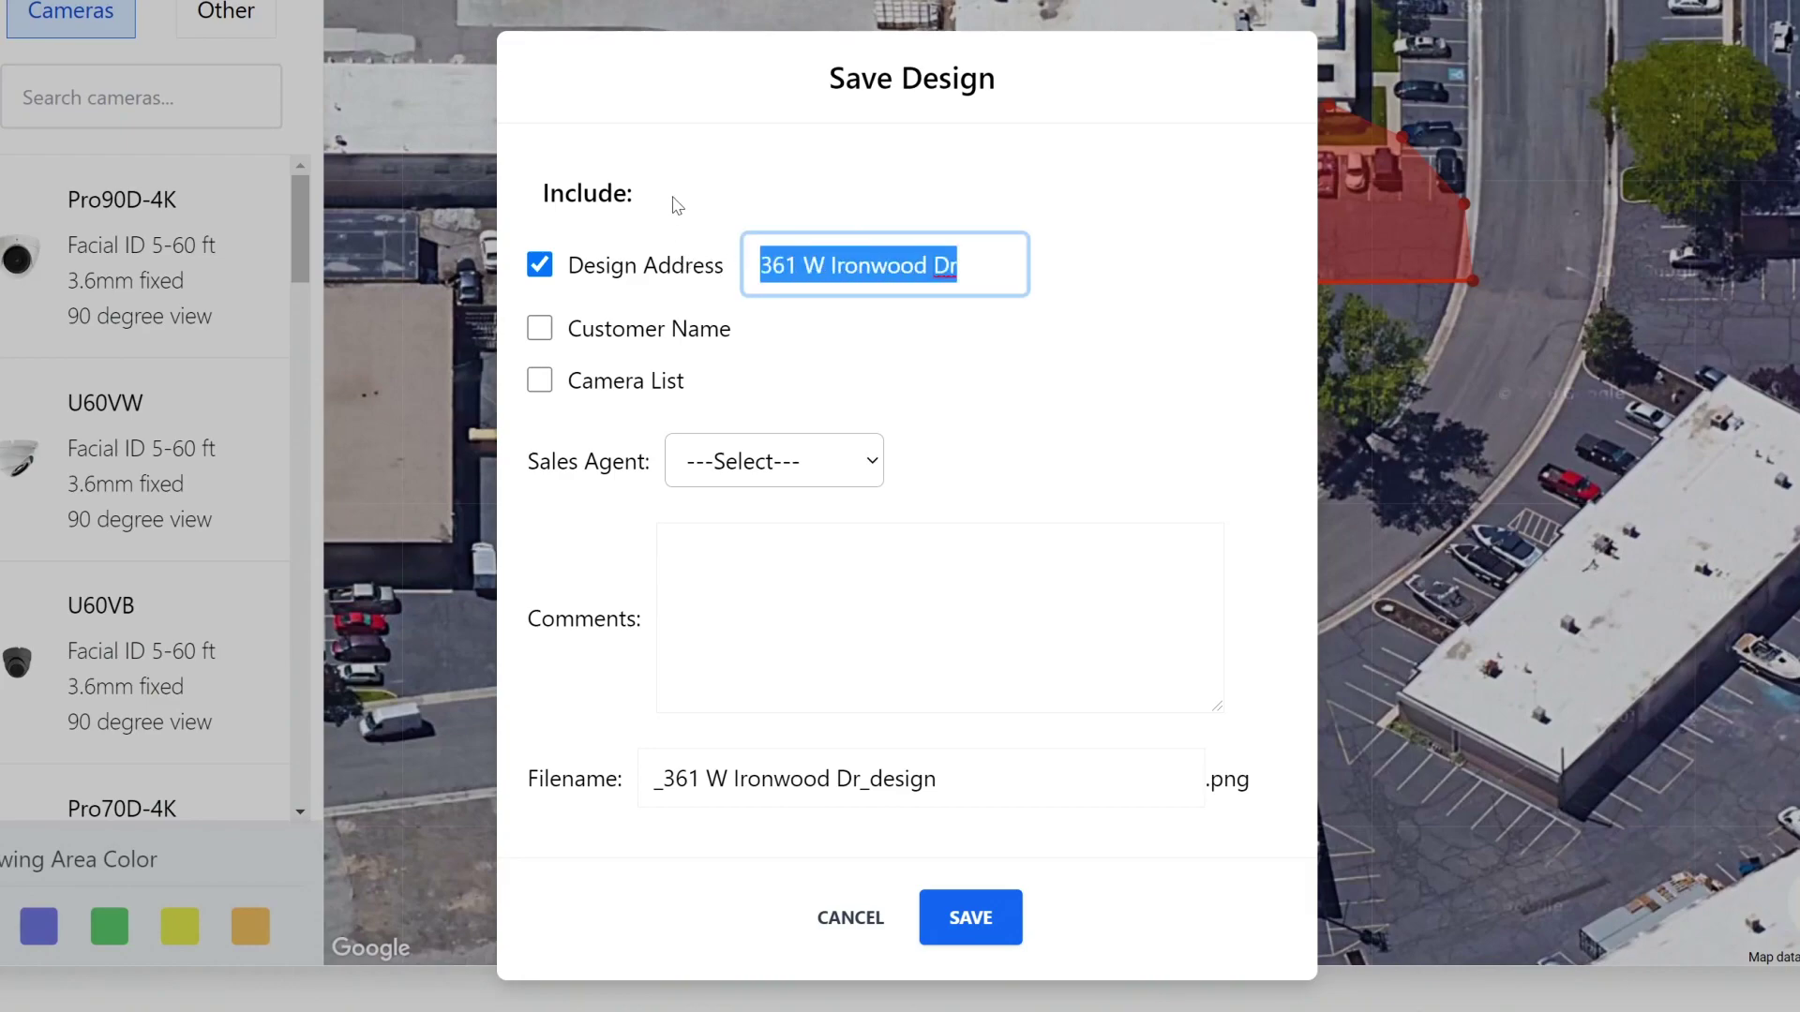
pyautogui.click(600, 331)
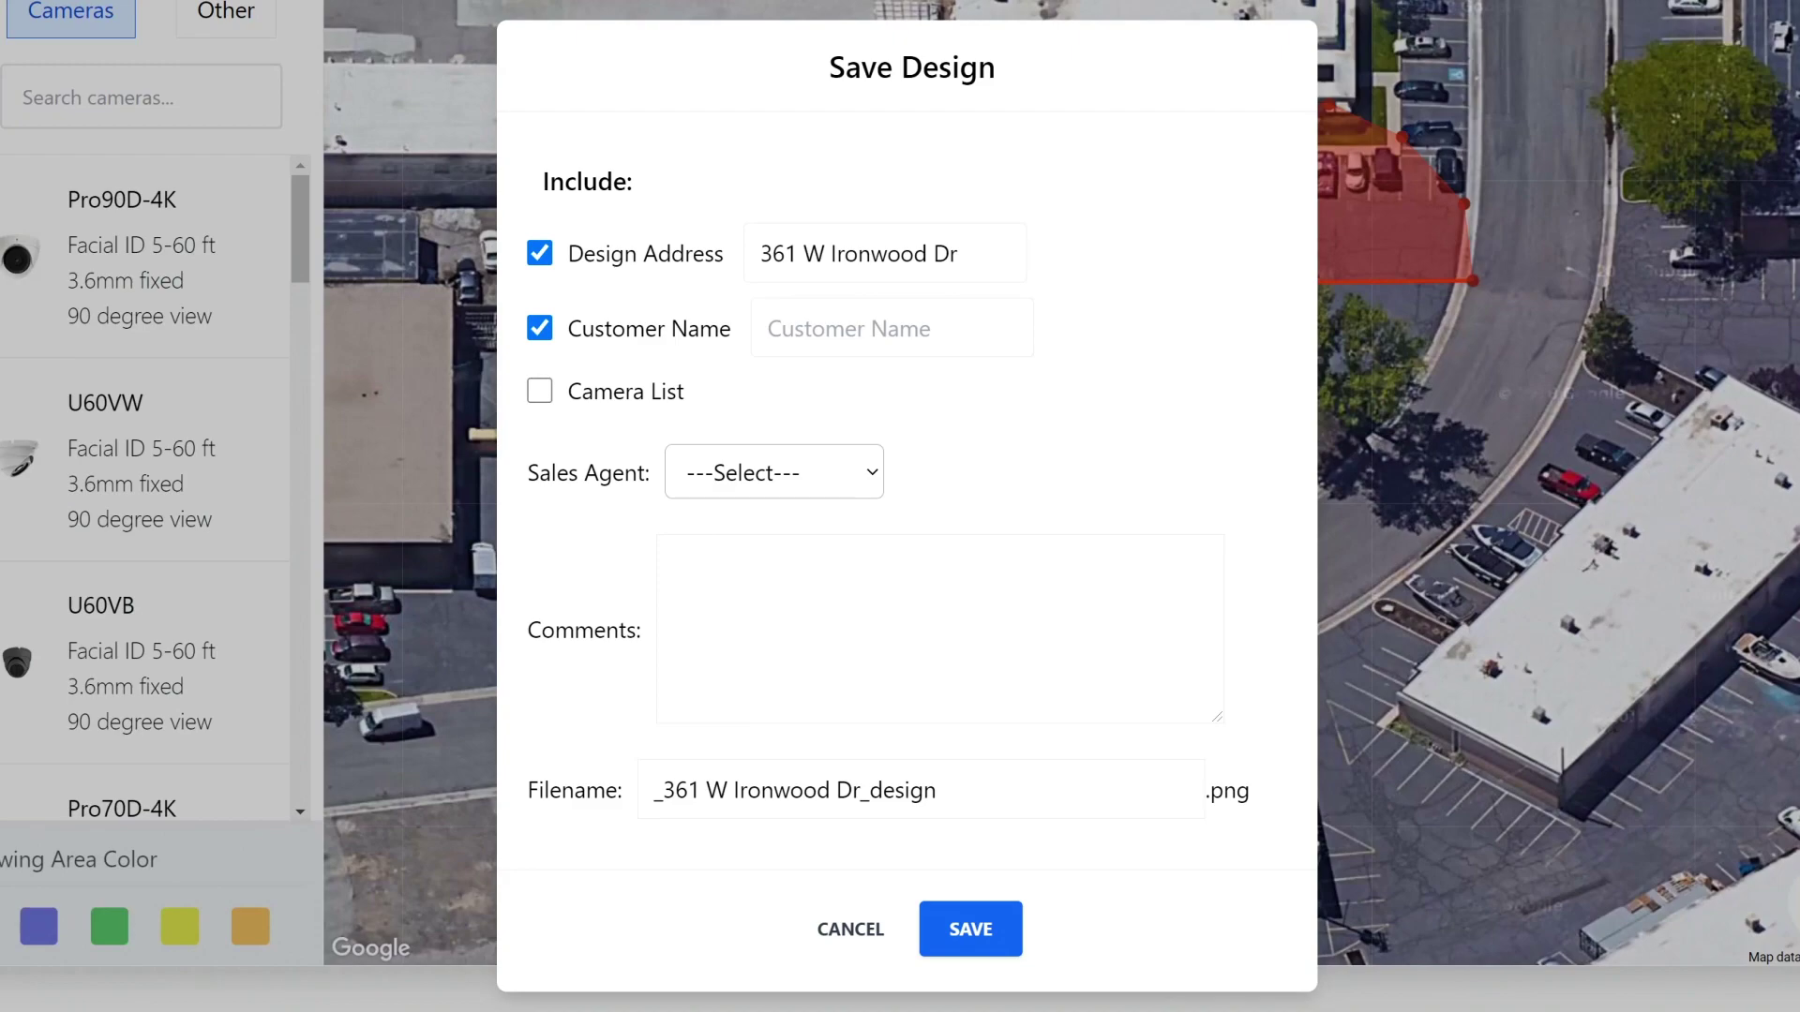
pyautogui.click(891, 328)
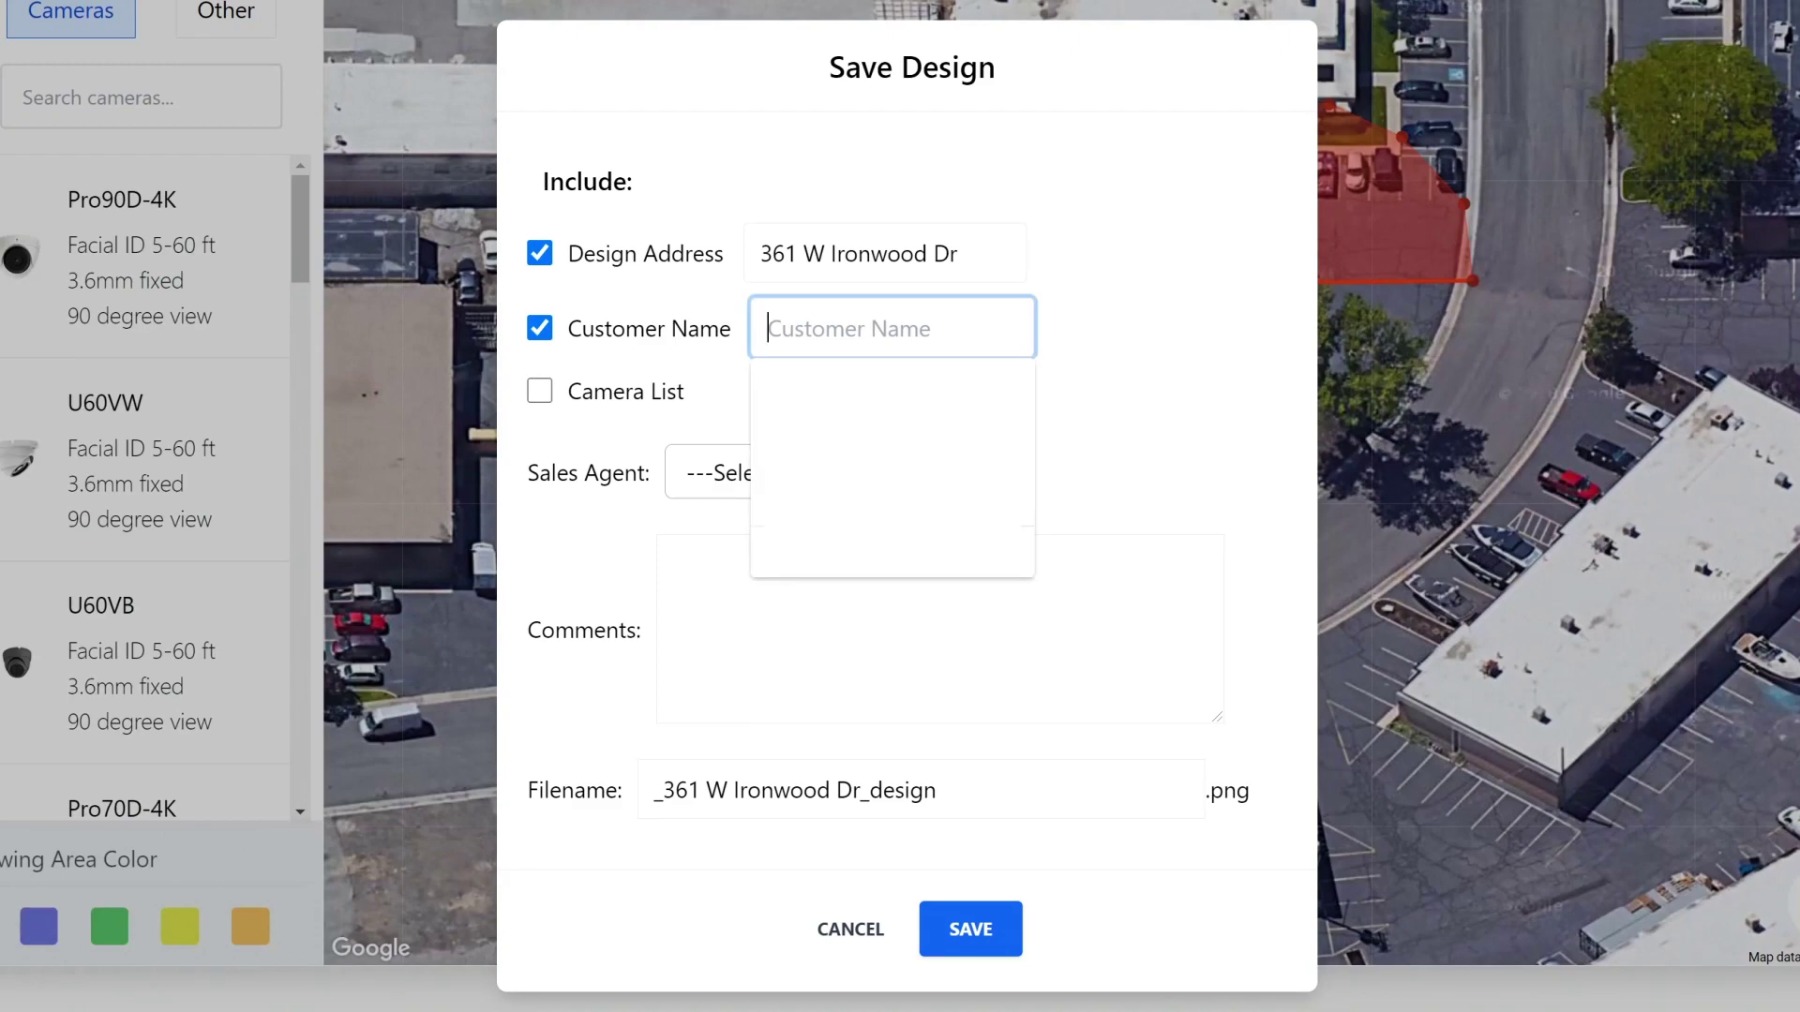
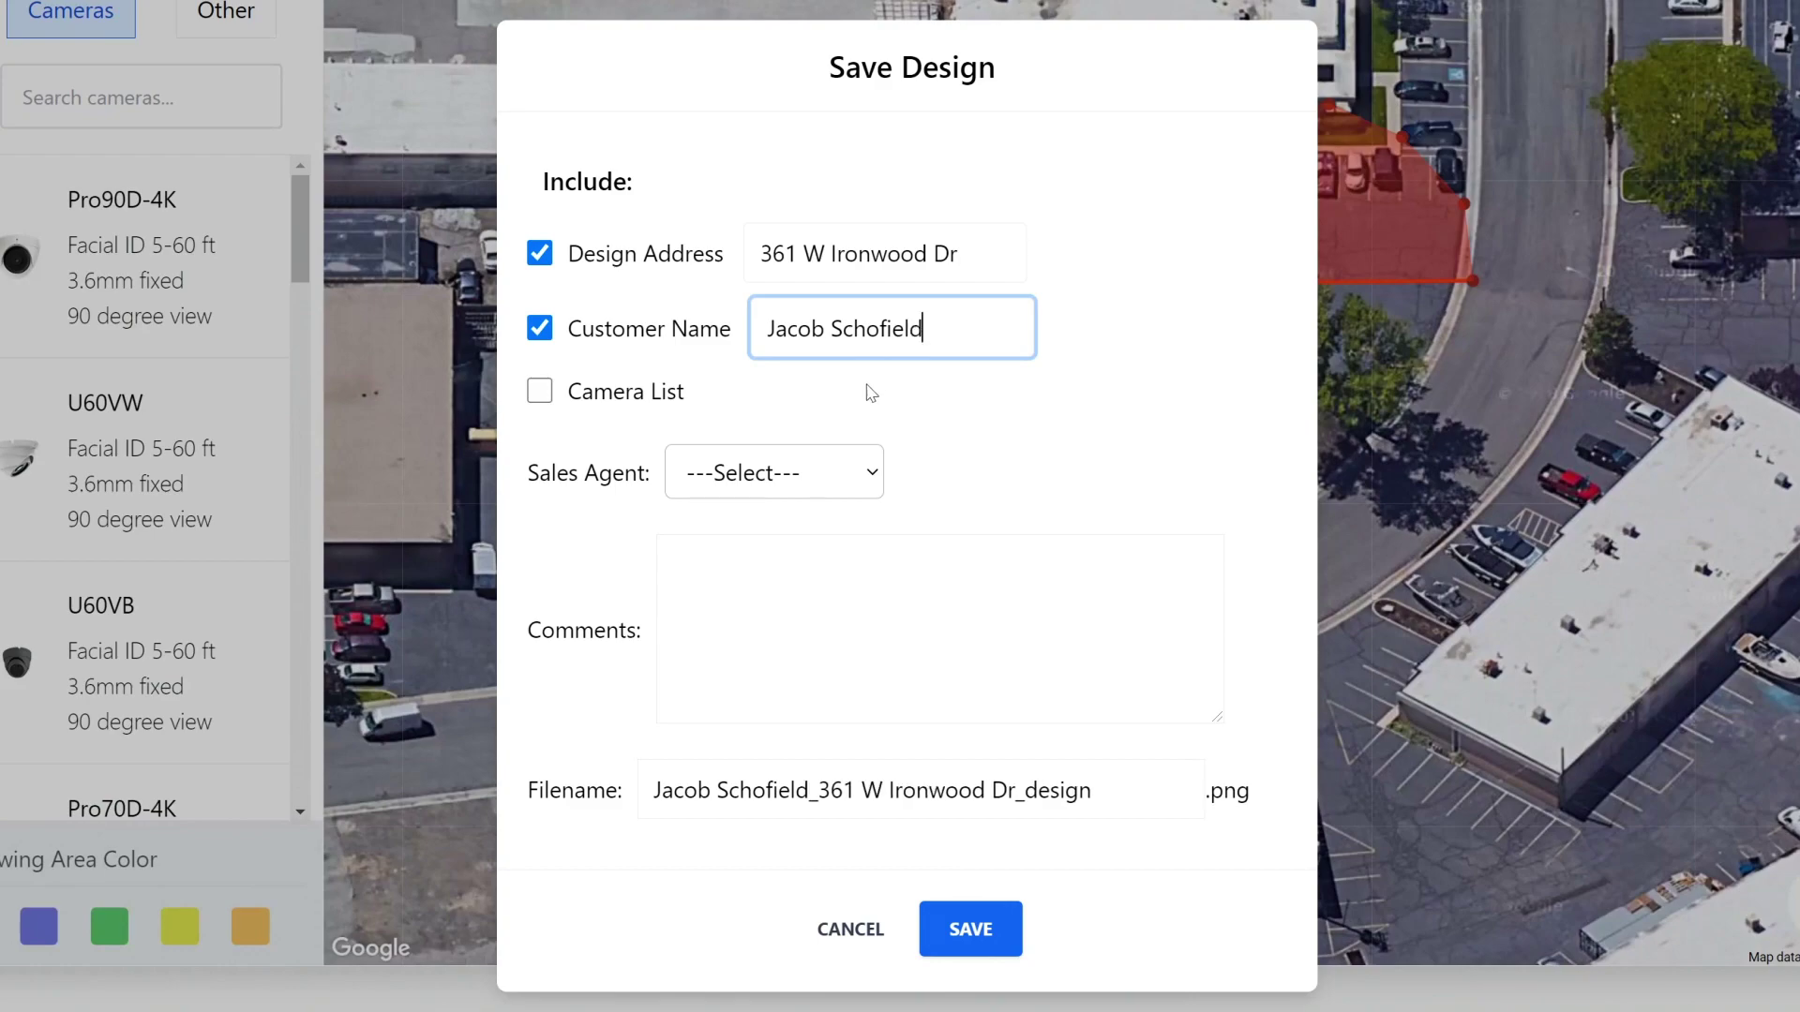
pyautogui.click(870, 393)
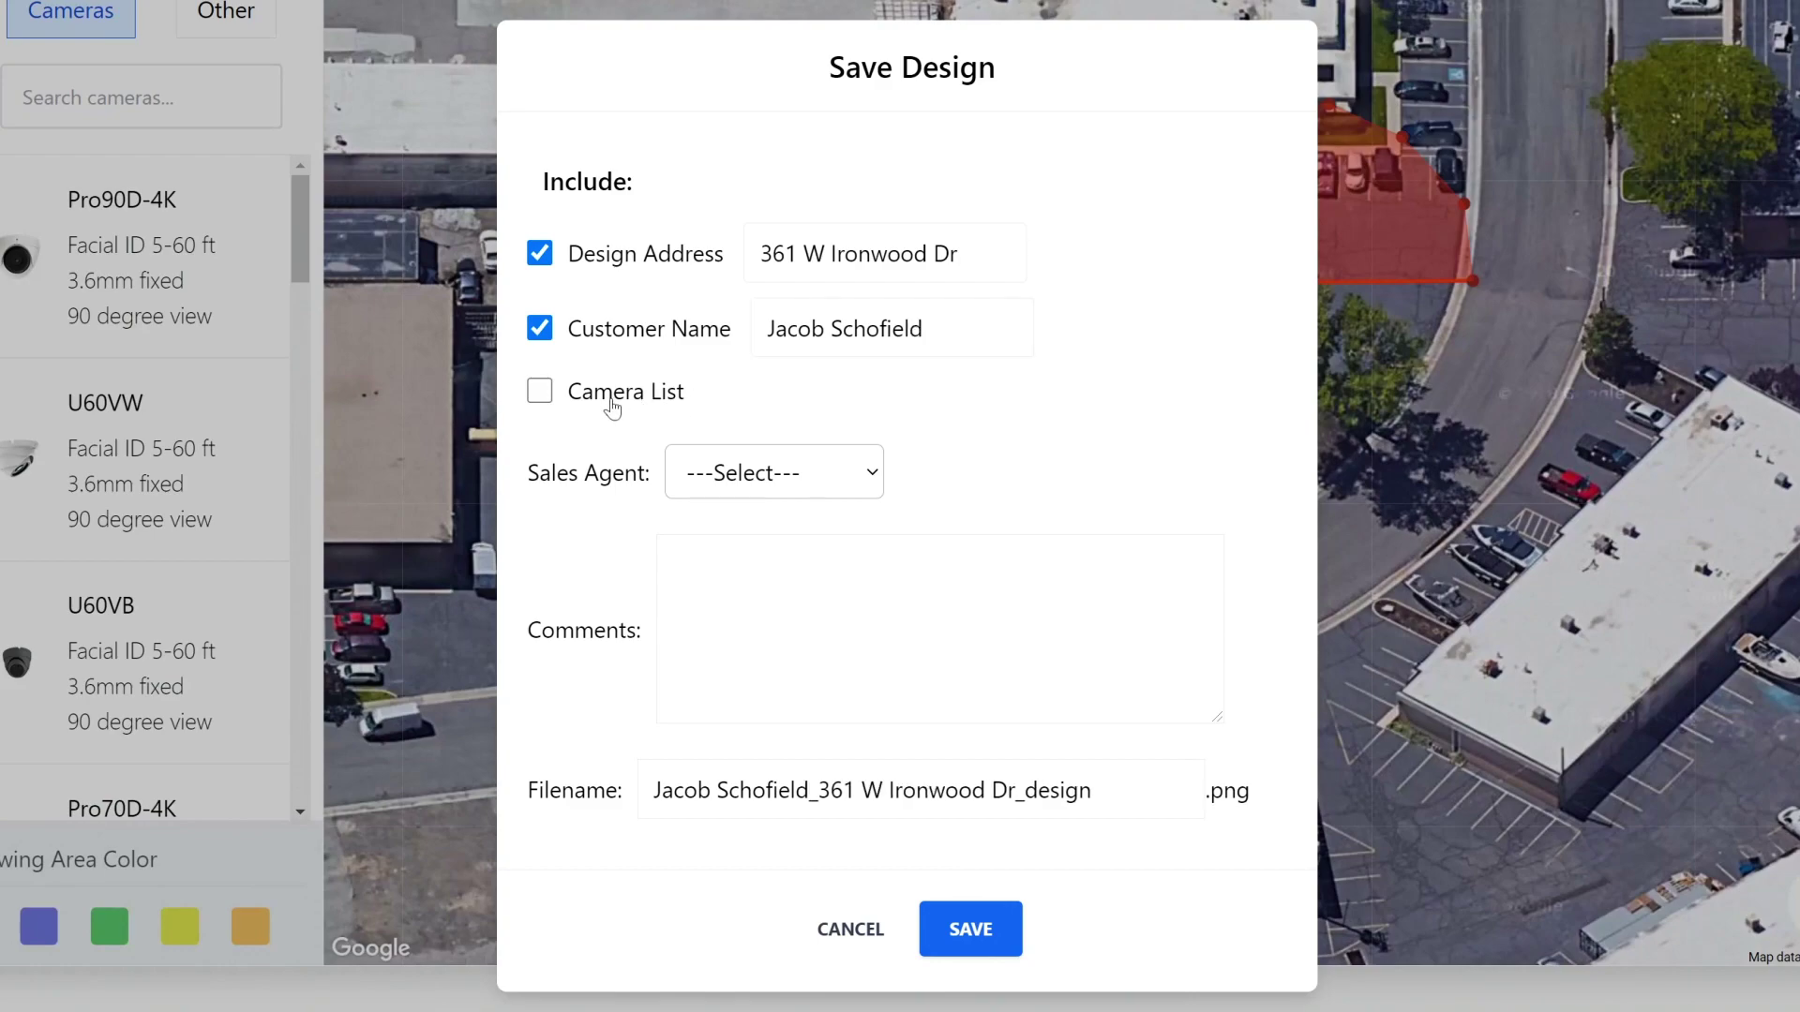
pyautogui.click(611, 407)
# Step: Leave no sales agent, add the comment 'This is an example', and save as PNG
pyautogui.click(868, 484)
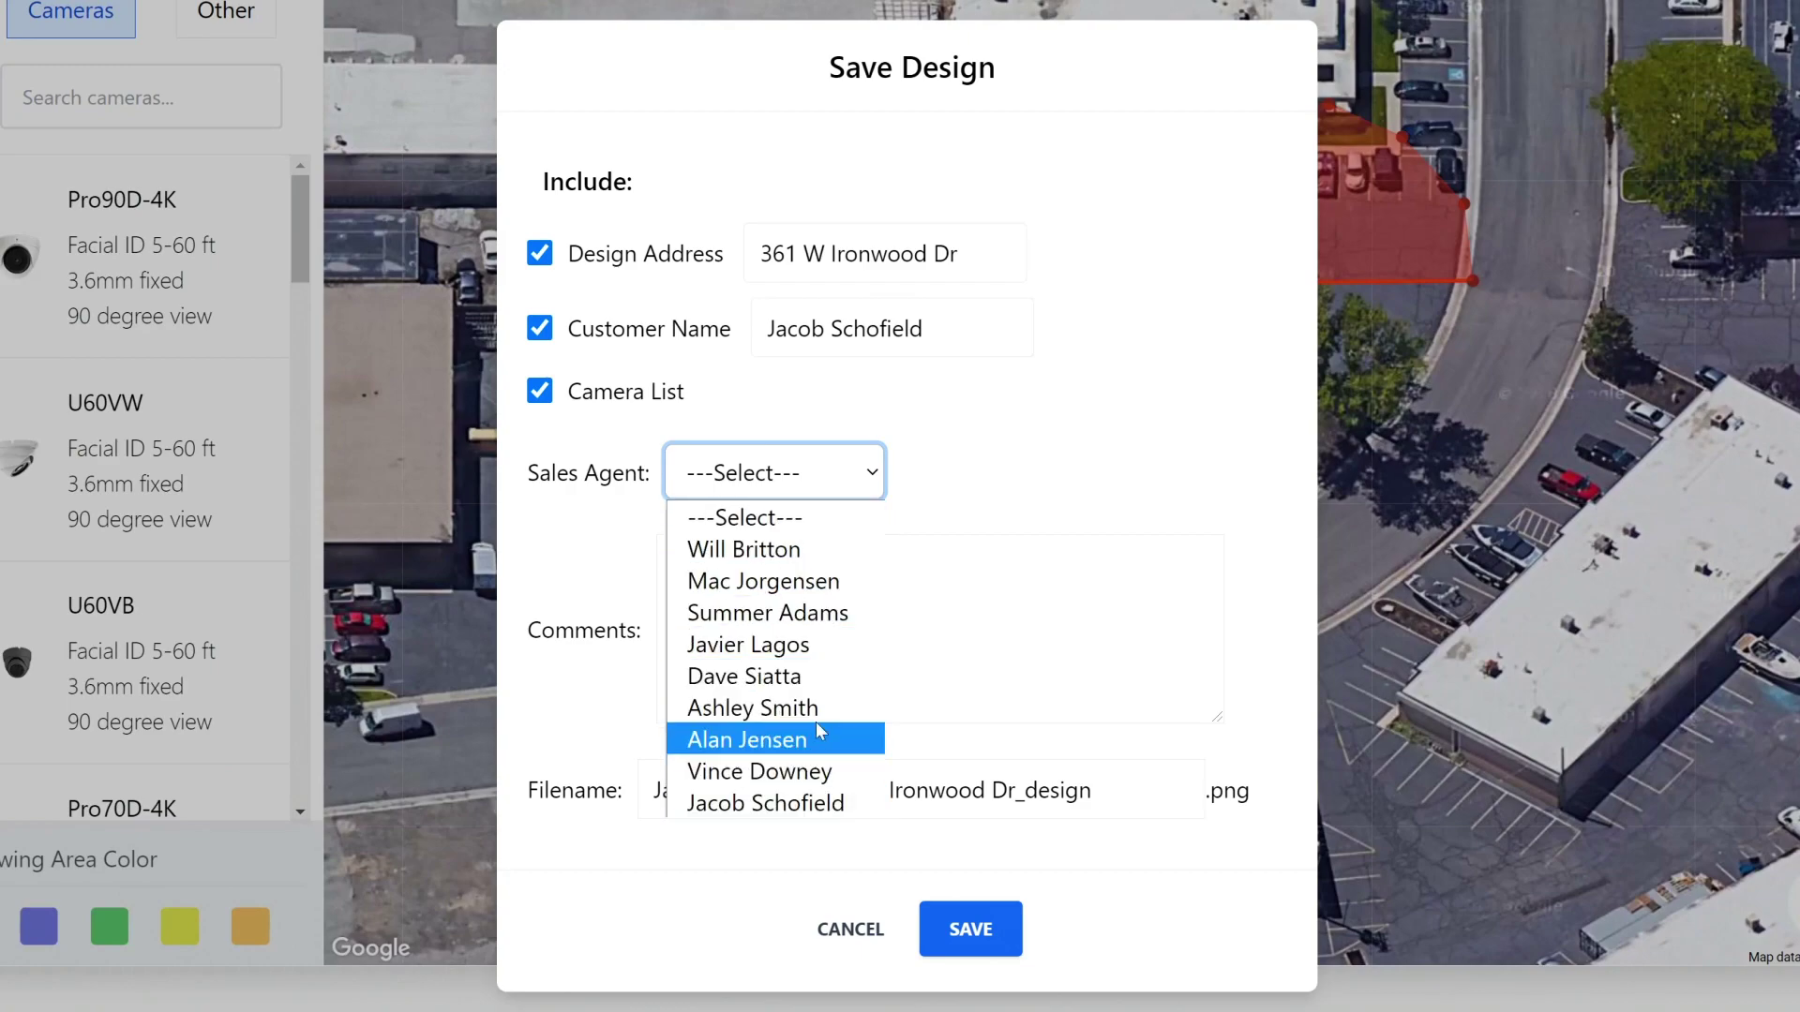
pyautogui.click(823, 522)
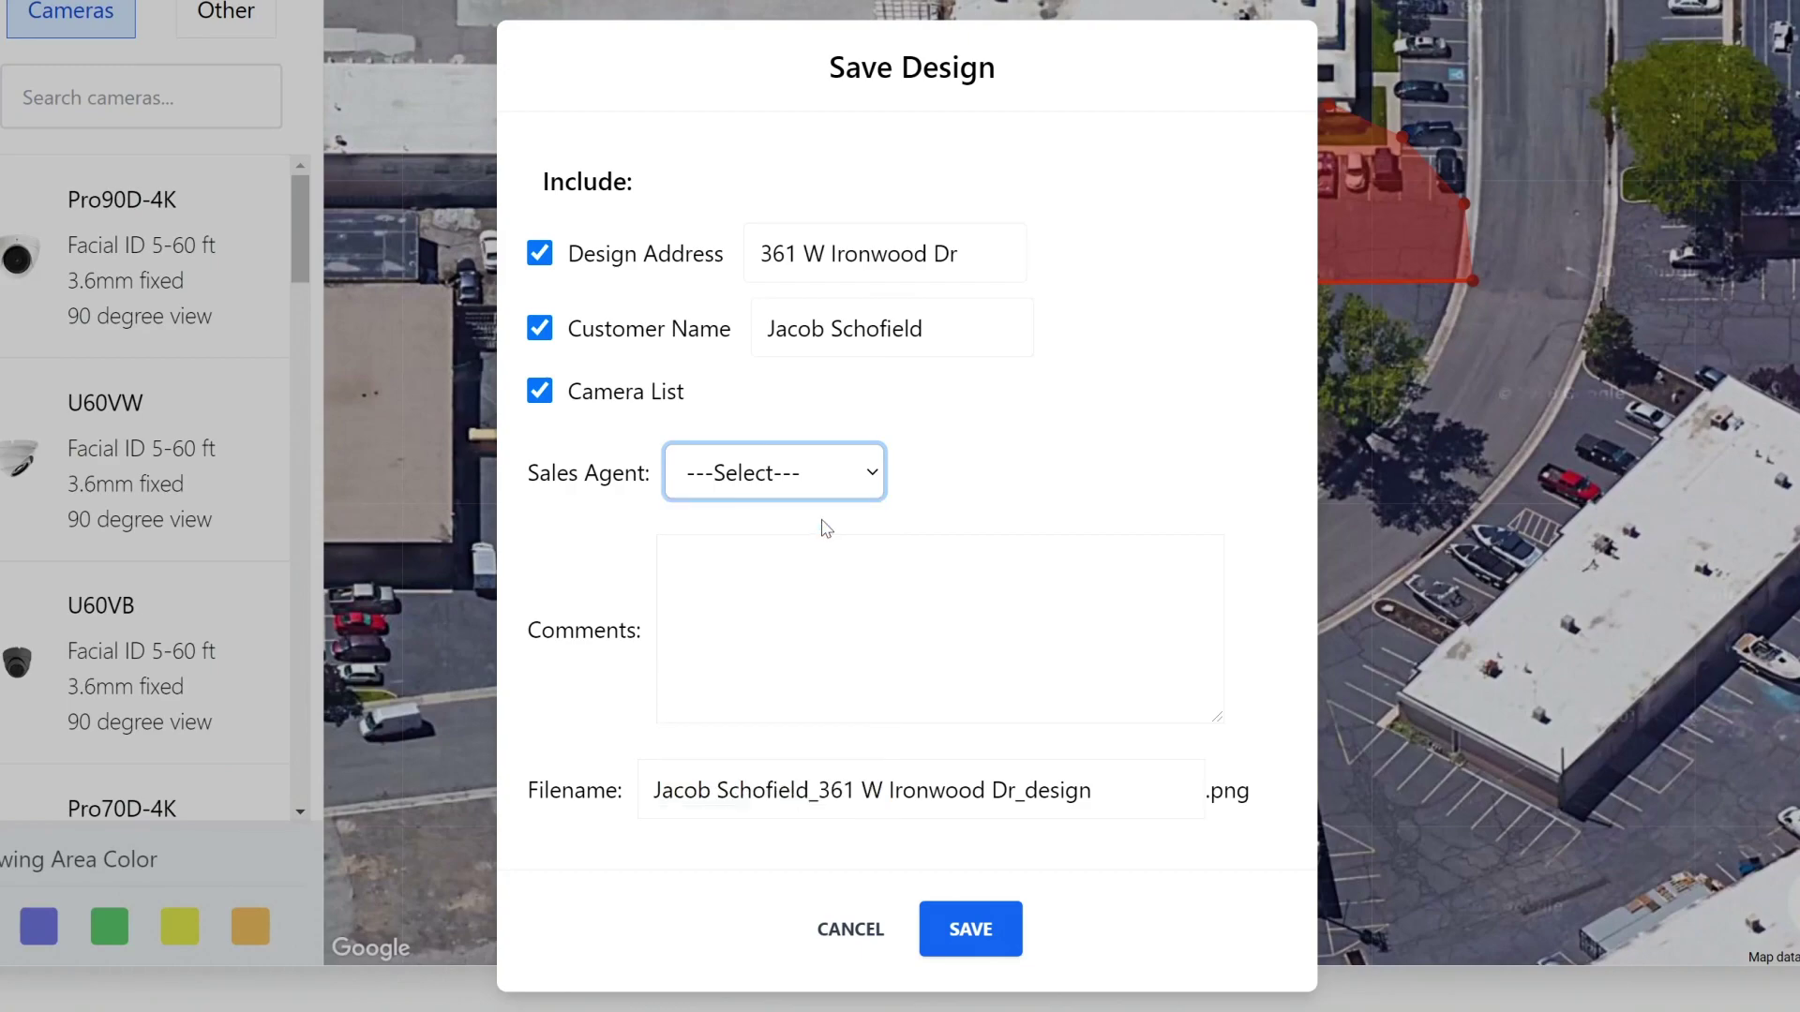
pyautogui.click(970, 465)
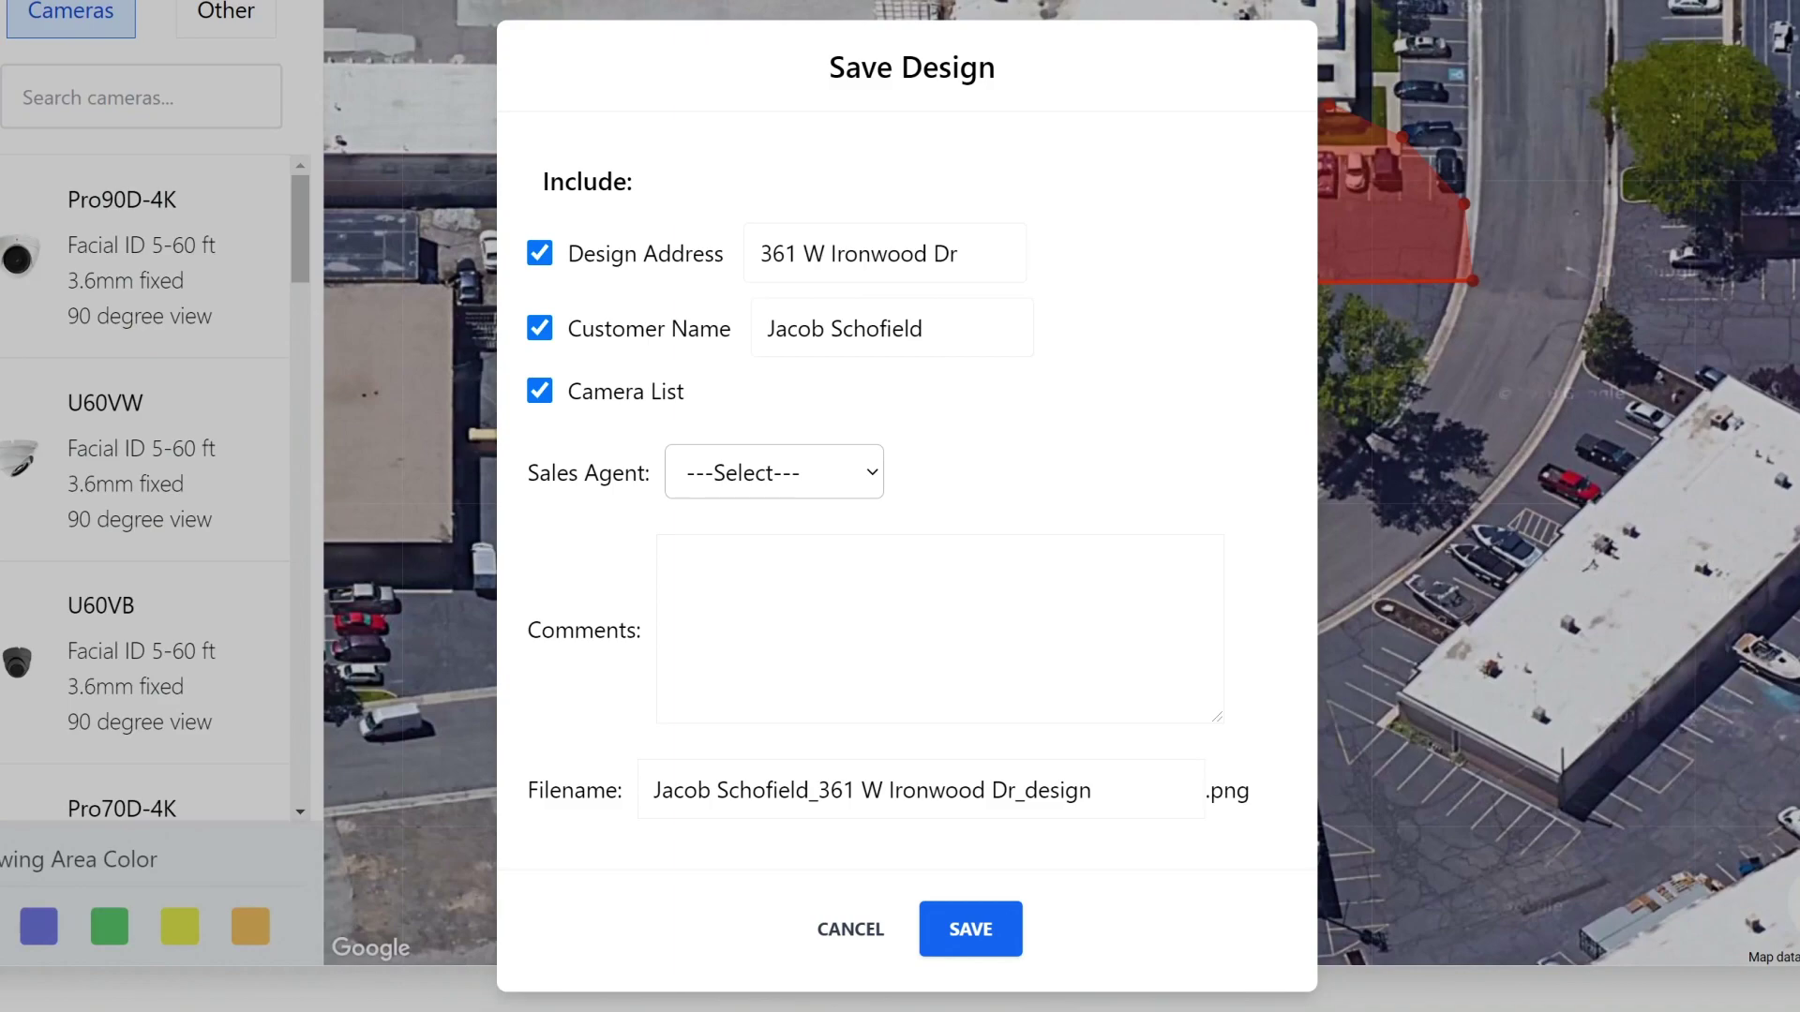
pyautogui.click(678, 574)
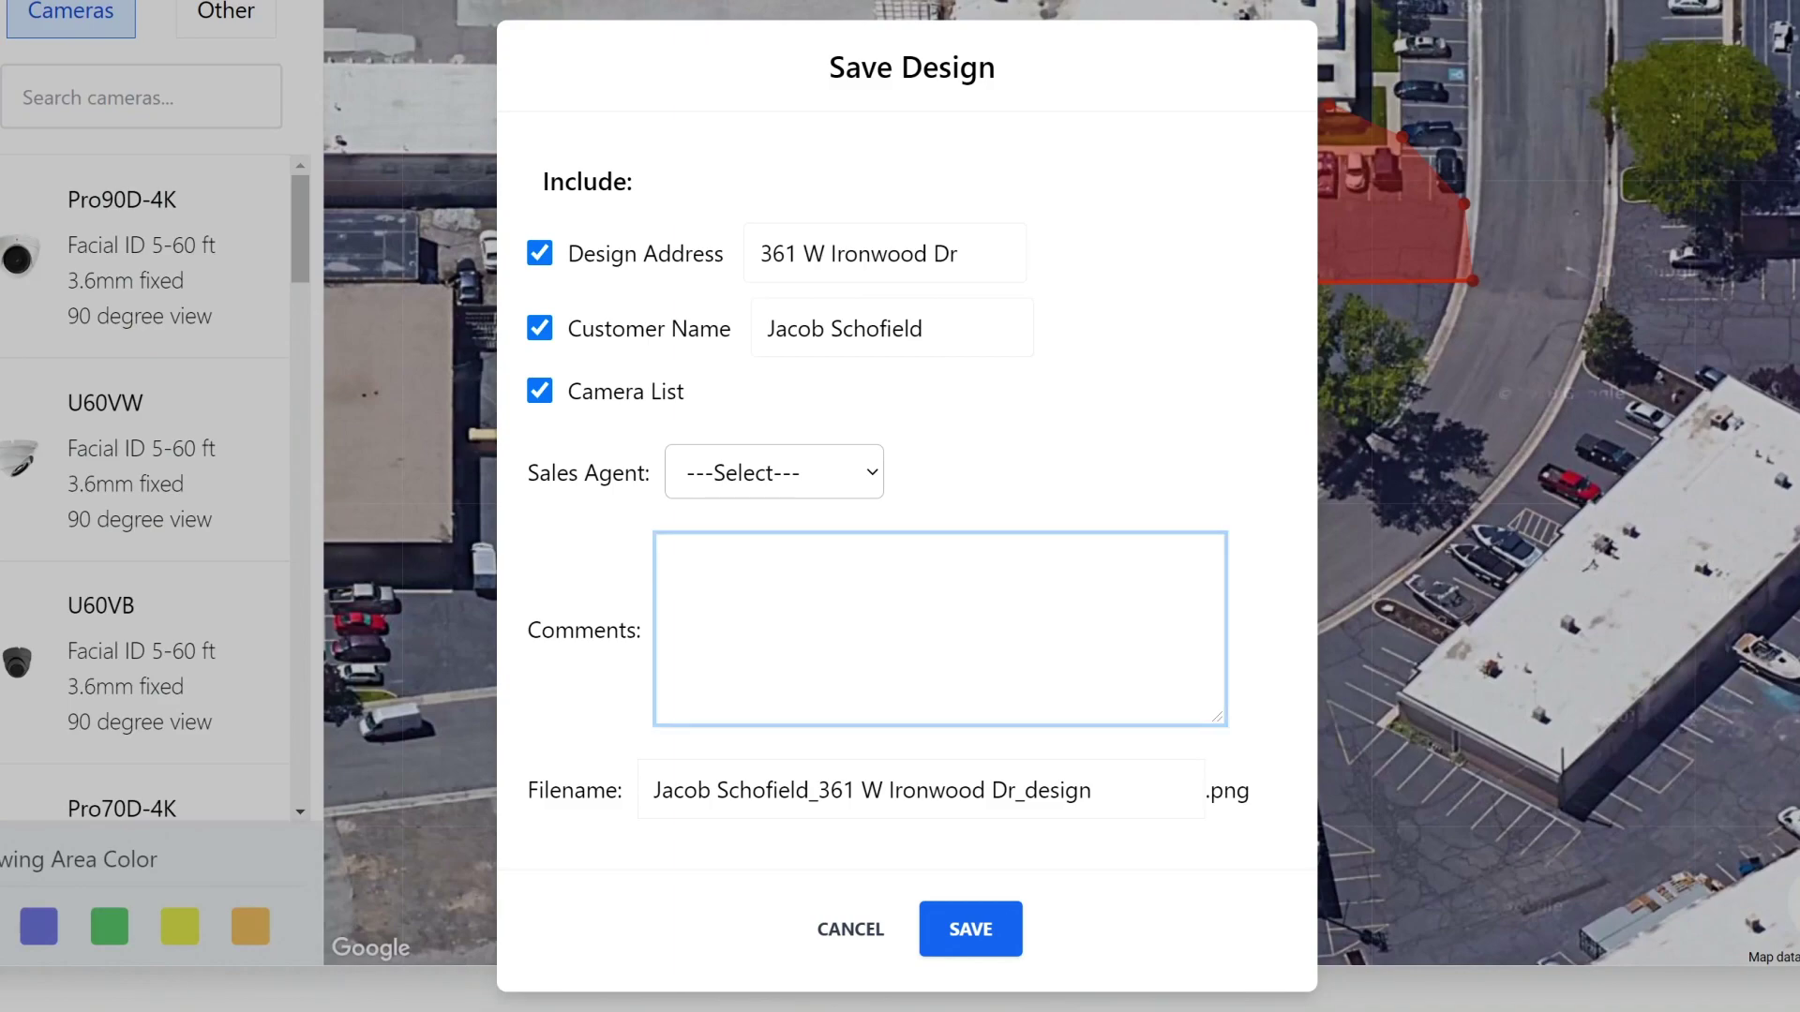
pyautogui.write('This is an example')
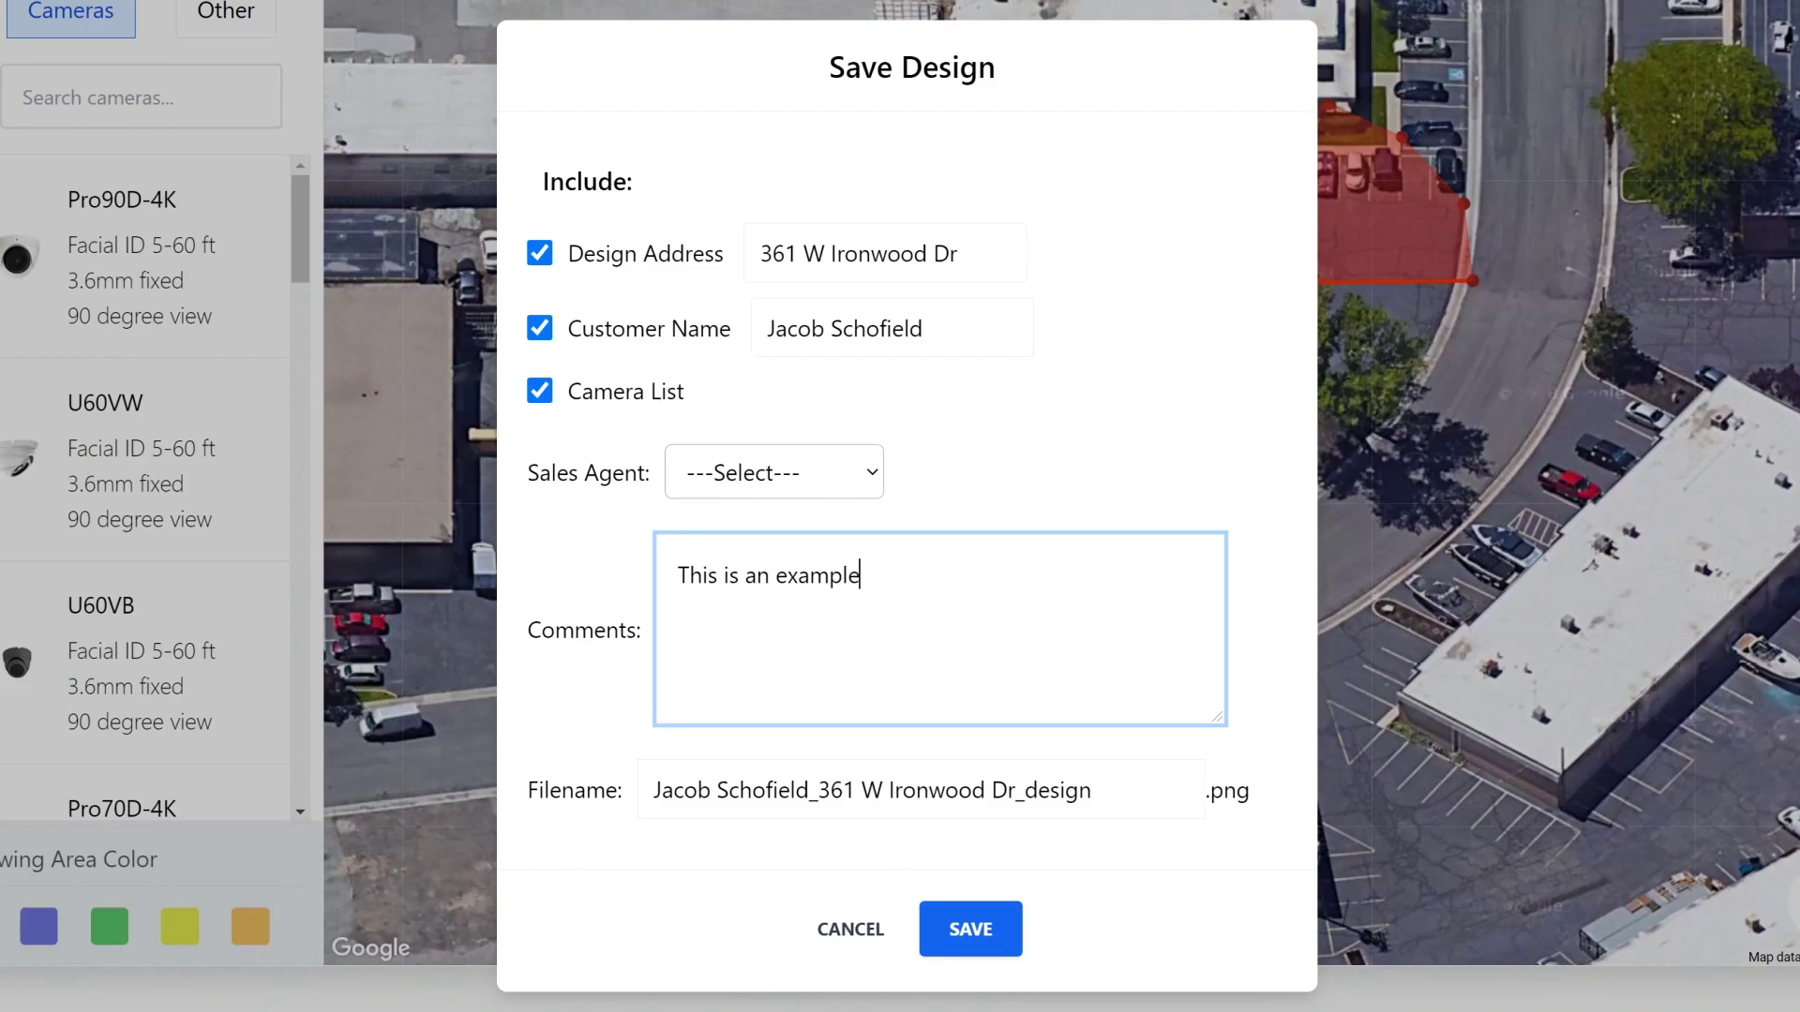
pyautogui.click(600, 593)
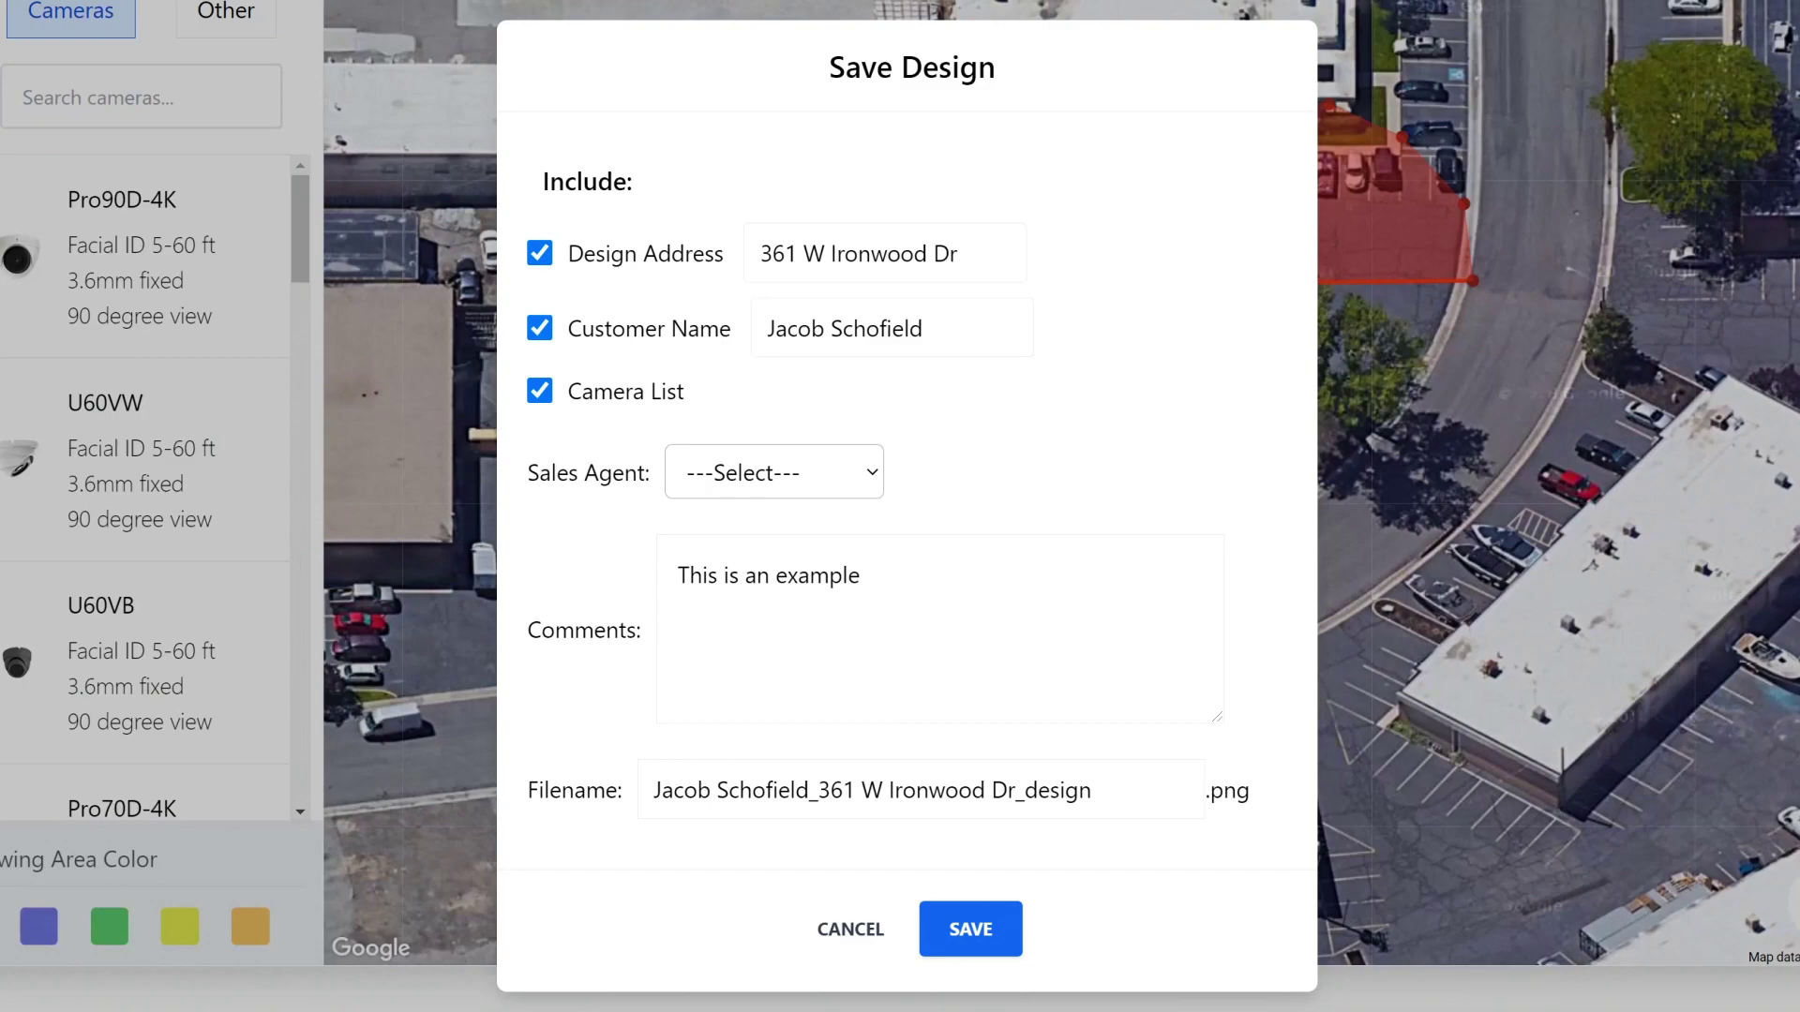
pyautogui.moveTo(1098, 791); pyautogui.dragTo(480, 778)
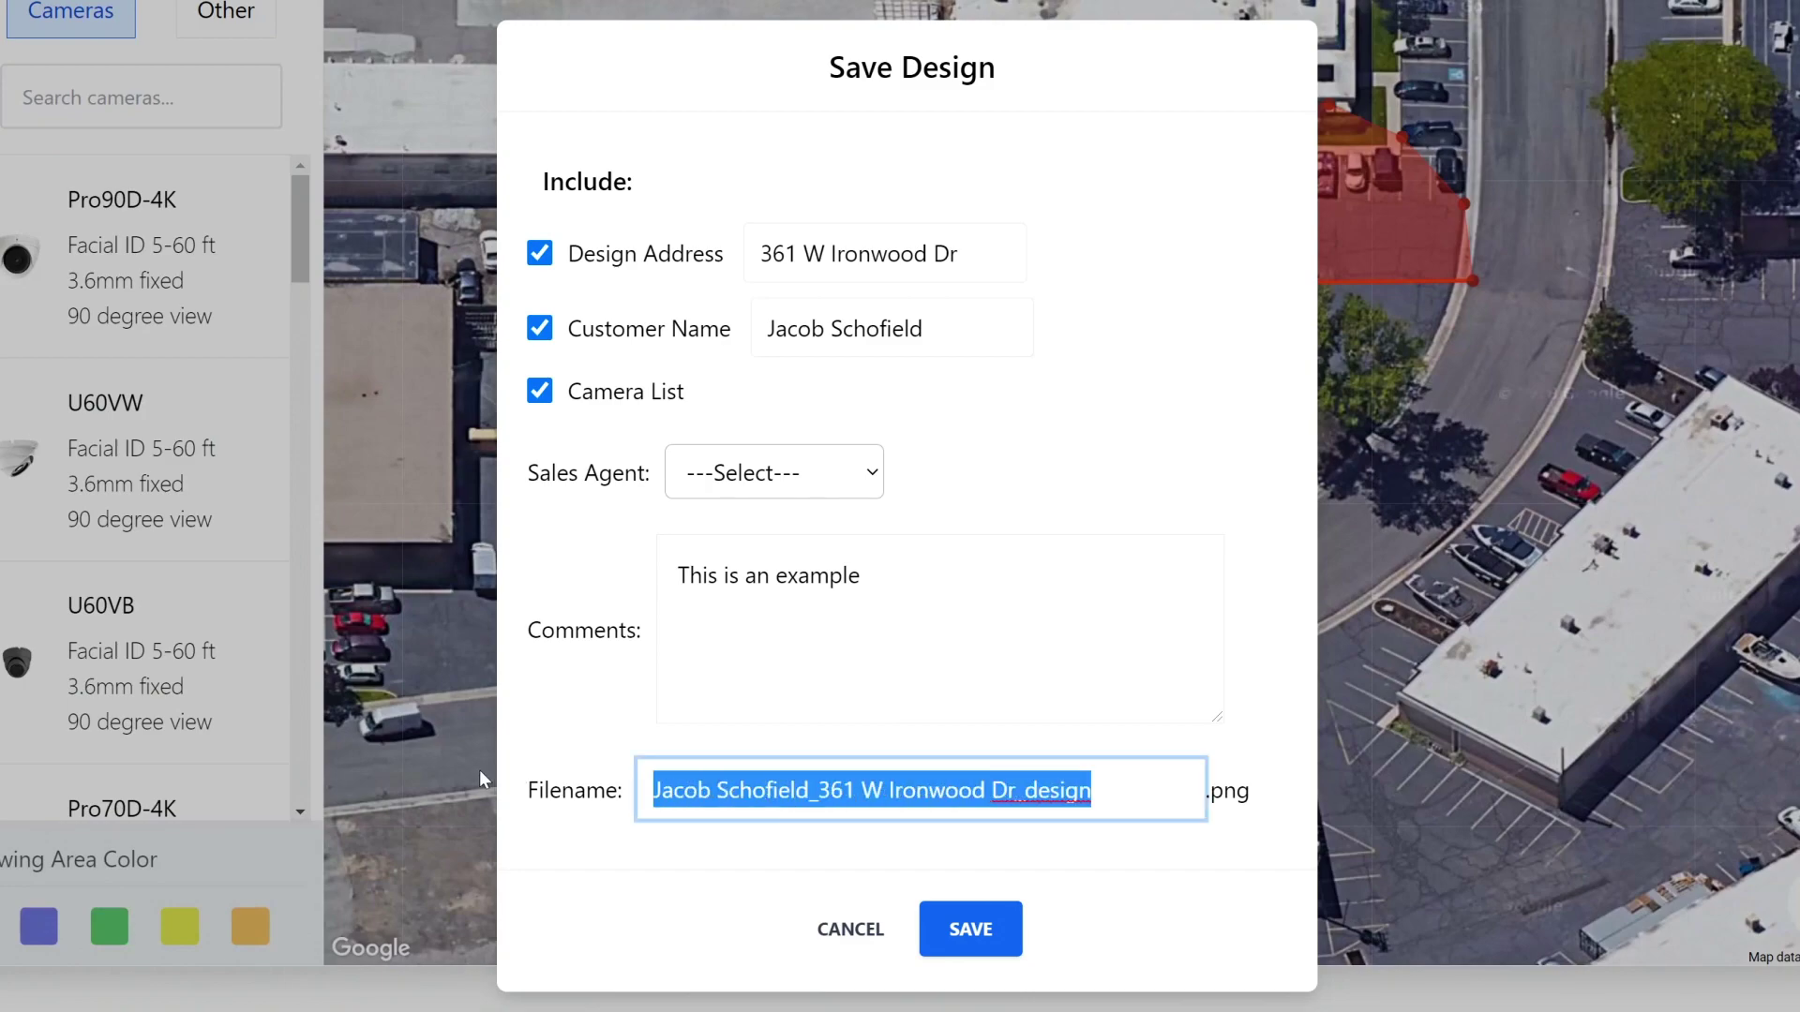
pyautogui.click(583, 839)
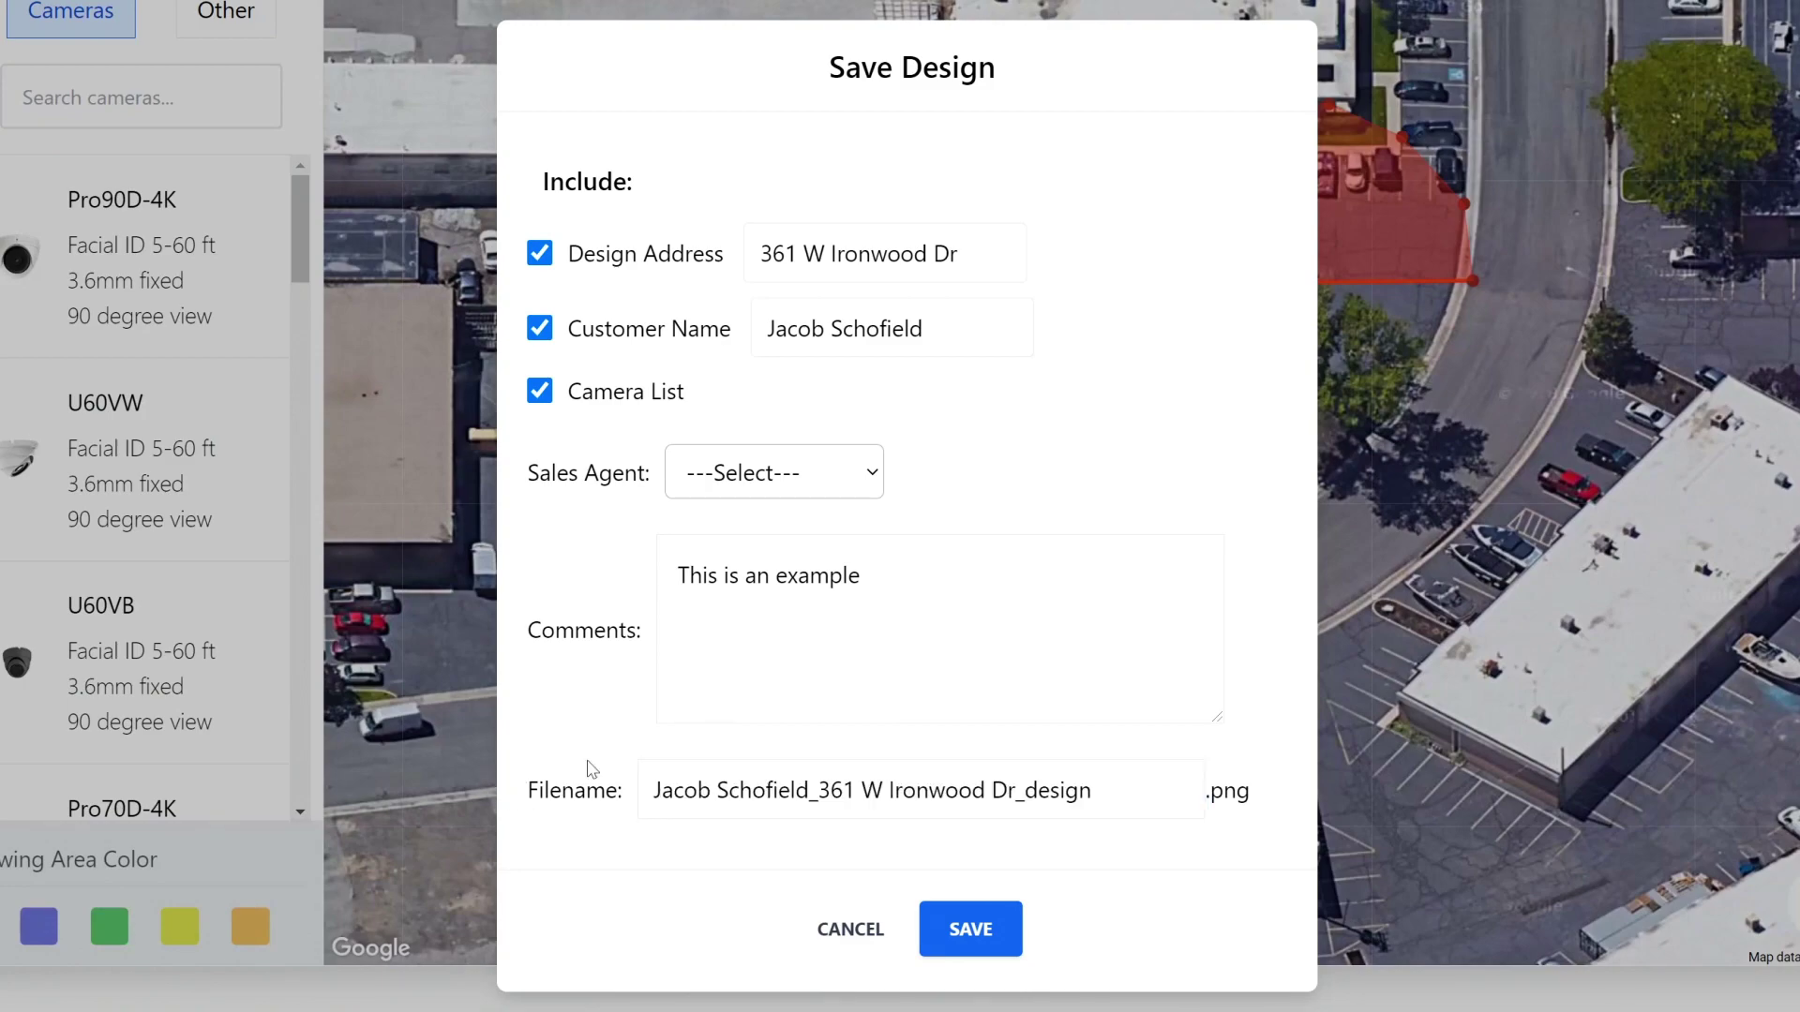
pyautogui.click(983, 914)
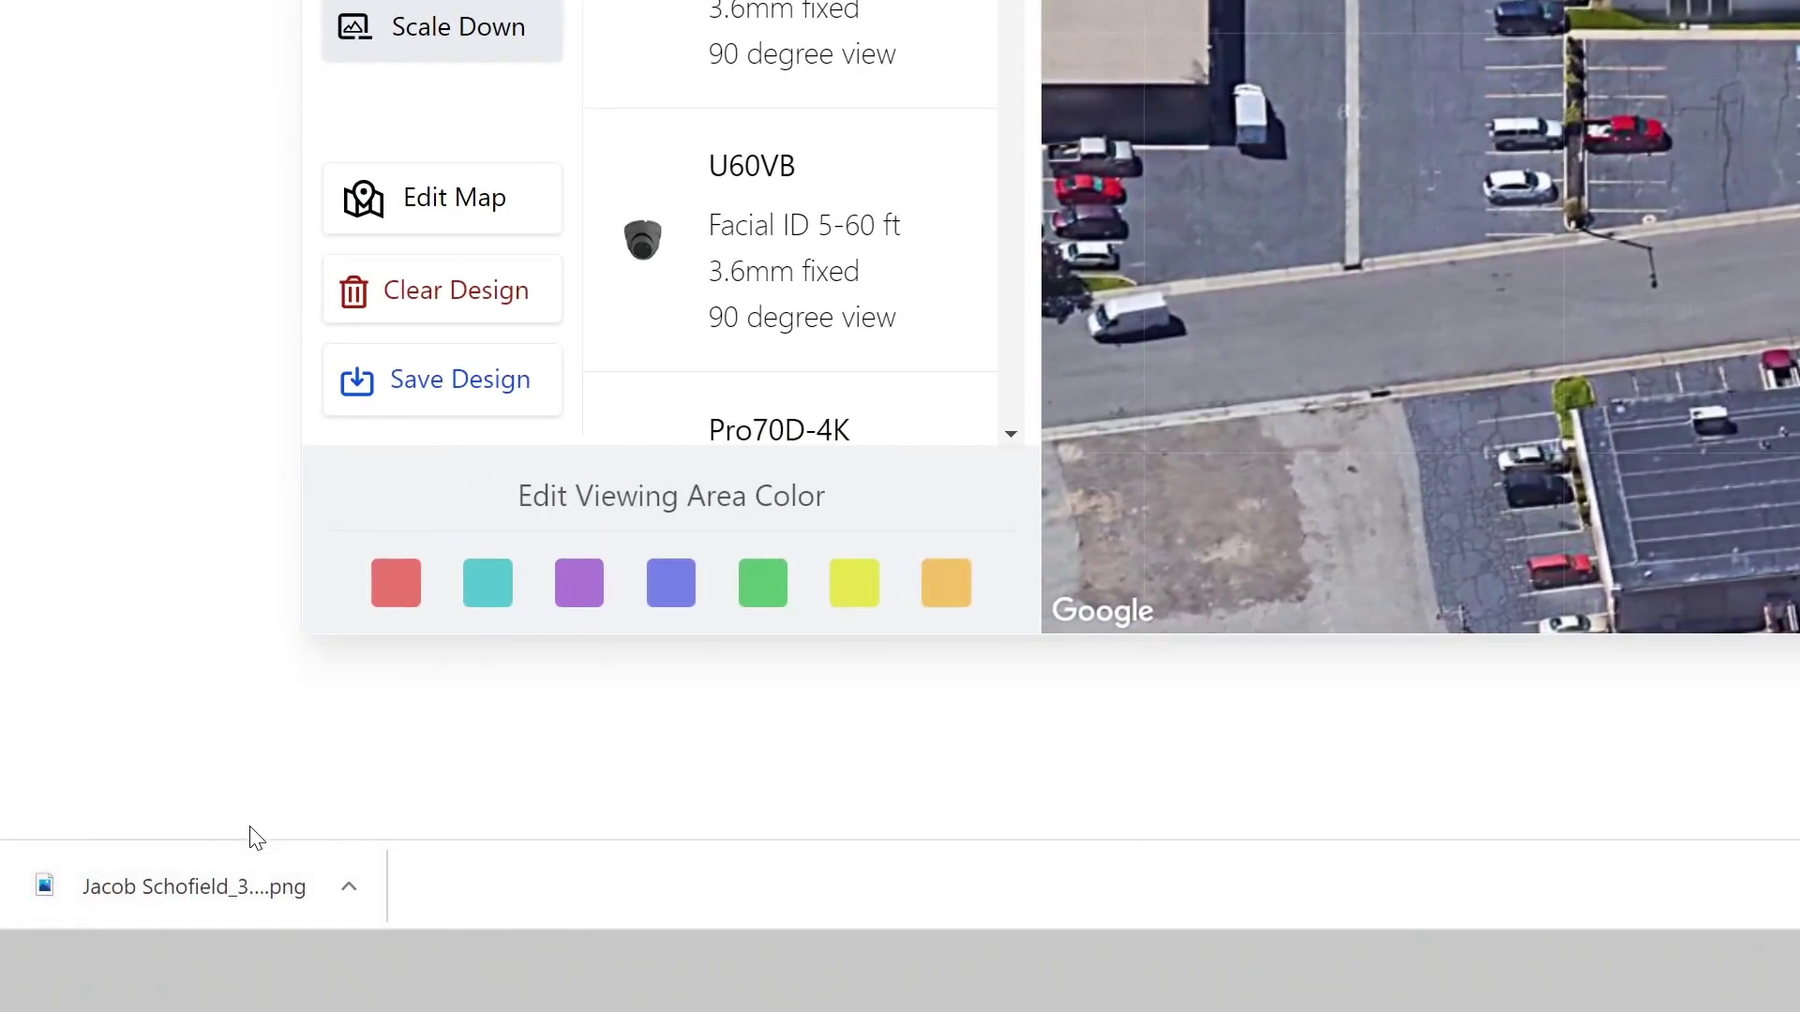
# Step: Open the downloaded design PNG from Chrome's download bar
pyautogui.click(235, 890)
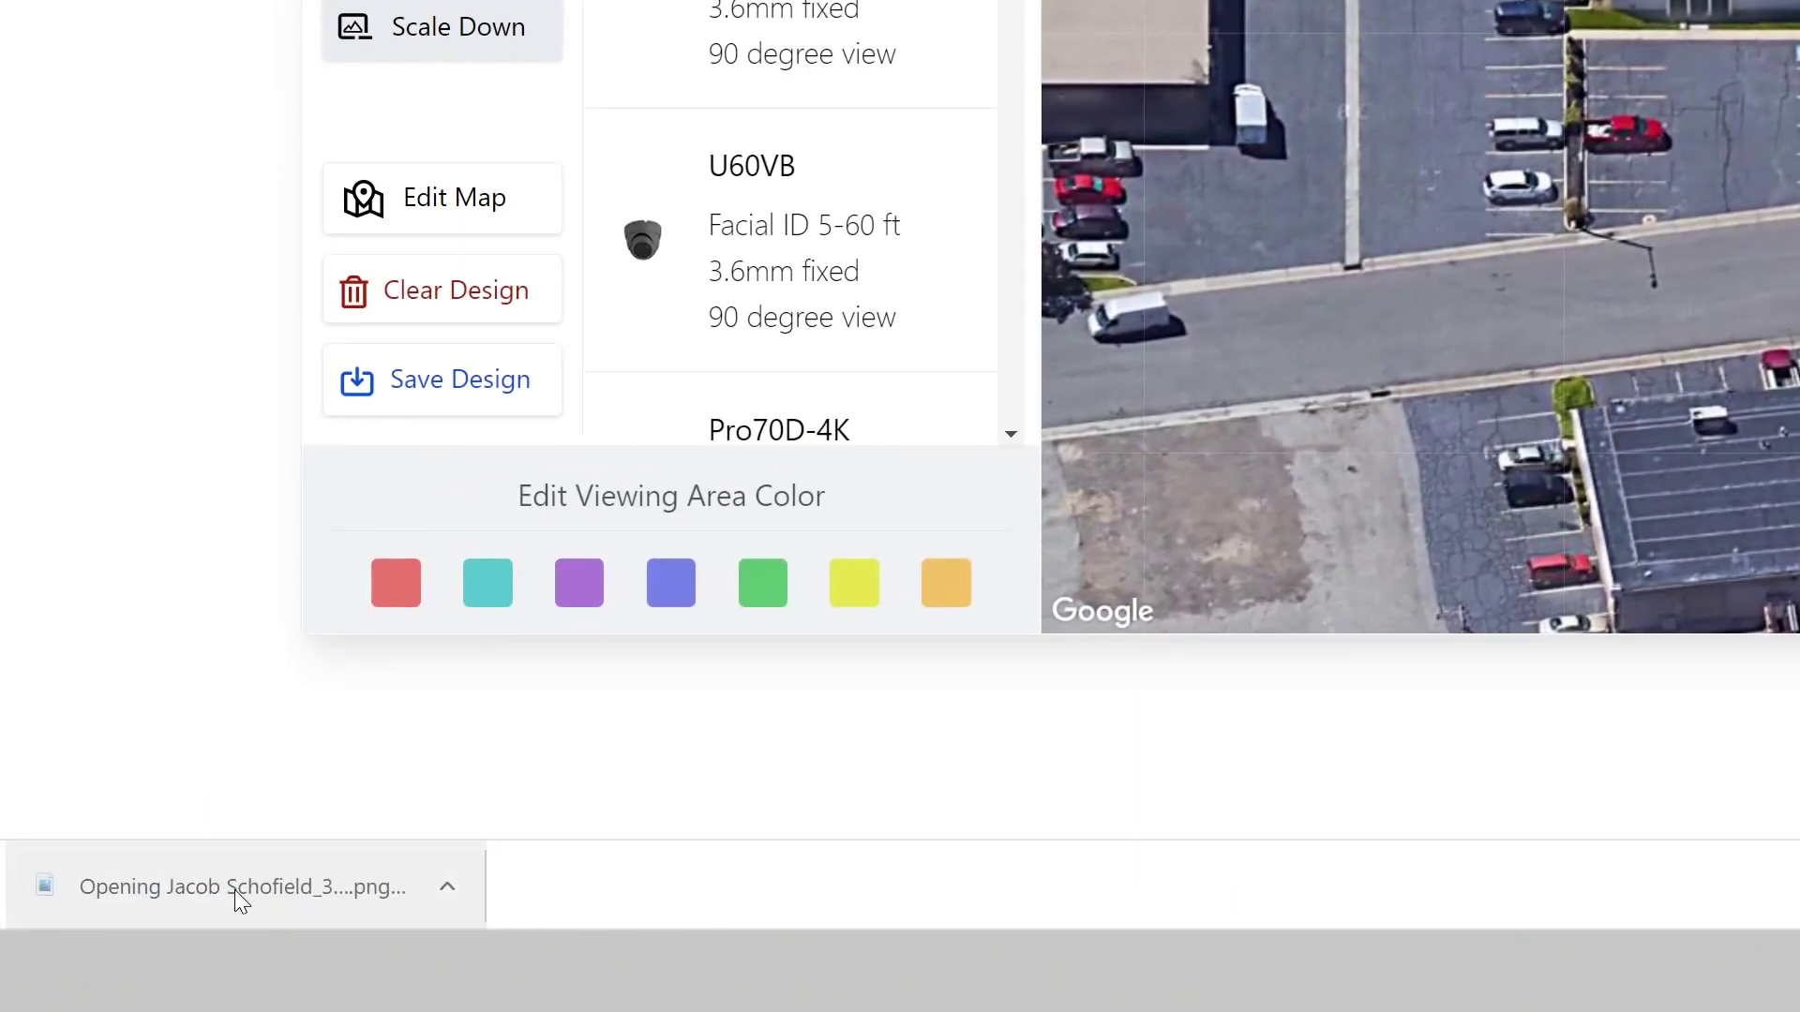